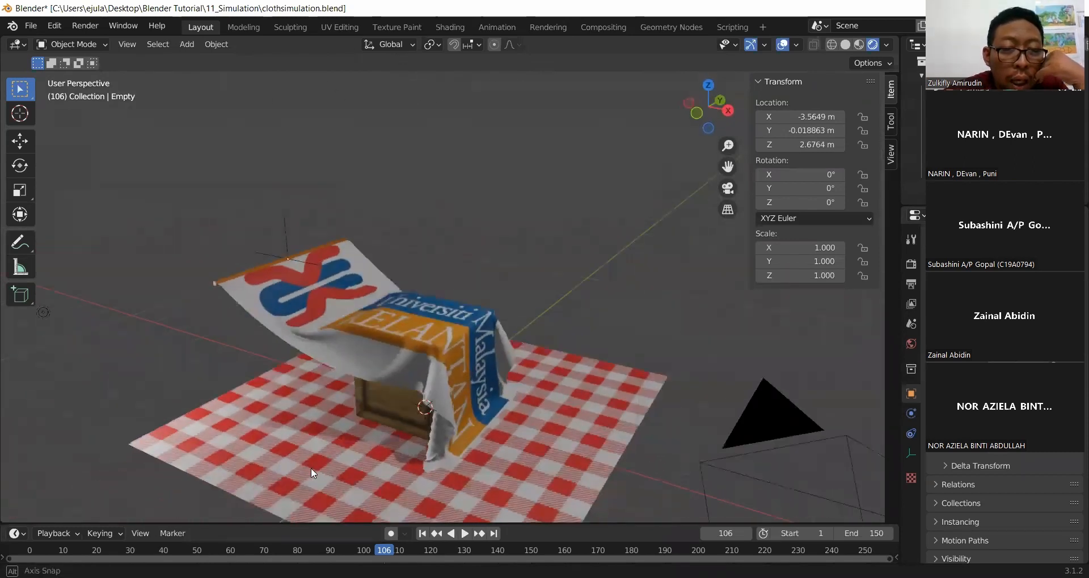
Step: Rewind the timeline to frame 0 and play the cloth simulation over the wooden crate
{"action": "scroll", "coordinate": [479, 467], "scroll_direction": "up", "scroll_amount": 4}
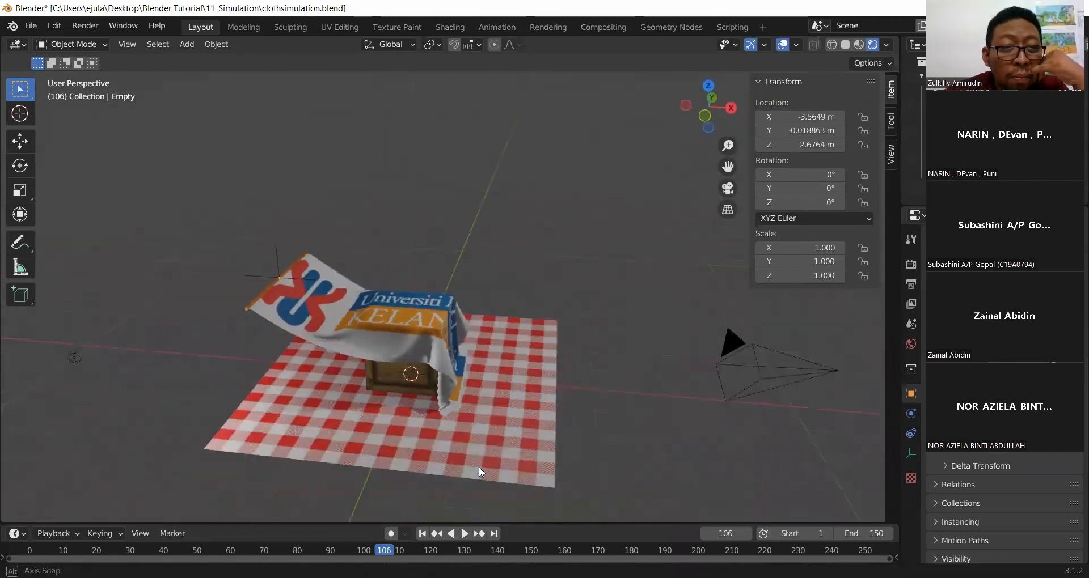
{"action": "left_click_drag", "start_coordinate": [728, 166], "coordinate": [749, 85]}
{"action": "scroll", "coordinate": [467, 429], "scroll_direction": "up", "scroll_amount": 1}
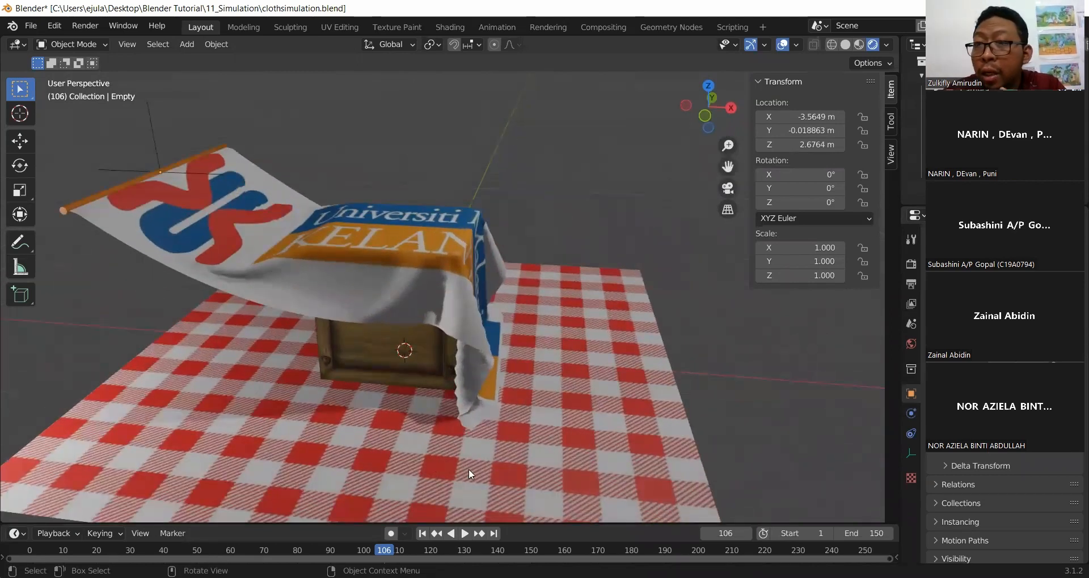
{"action": "left_click", "coordinate": [378, 358]}
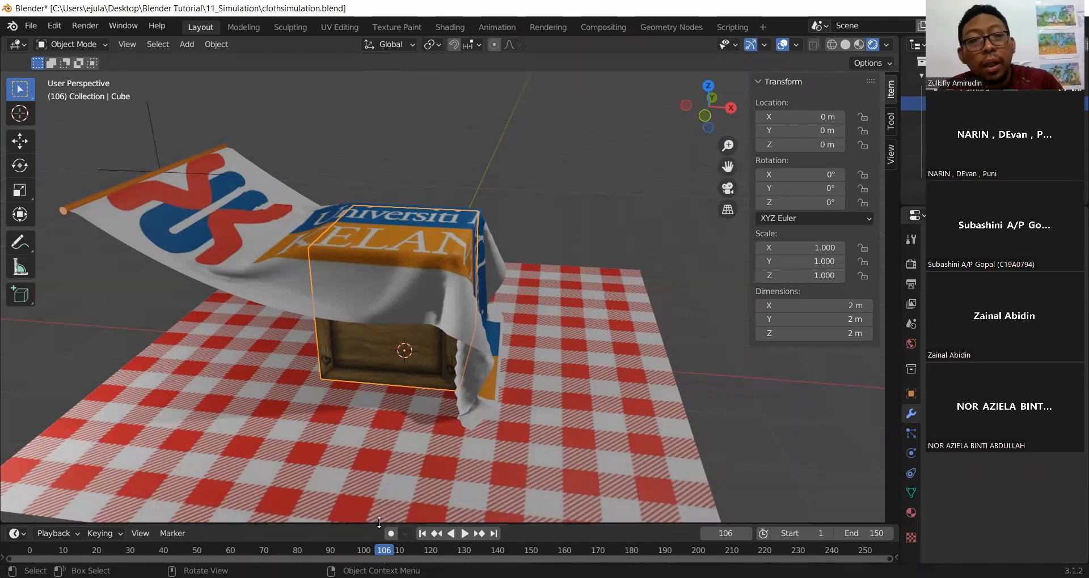
{"action": "left_click", "coordinate": [27, 552]}
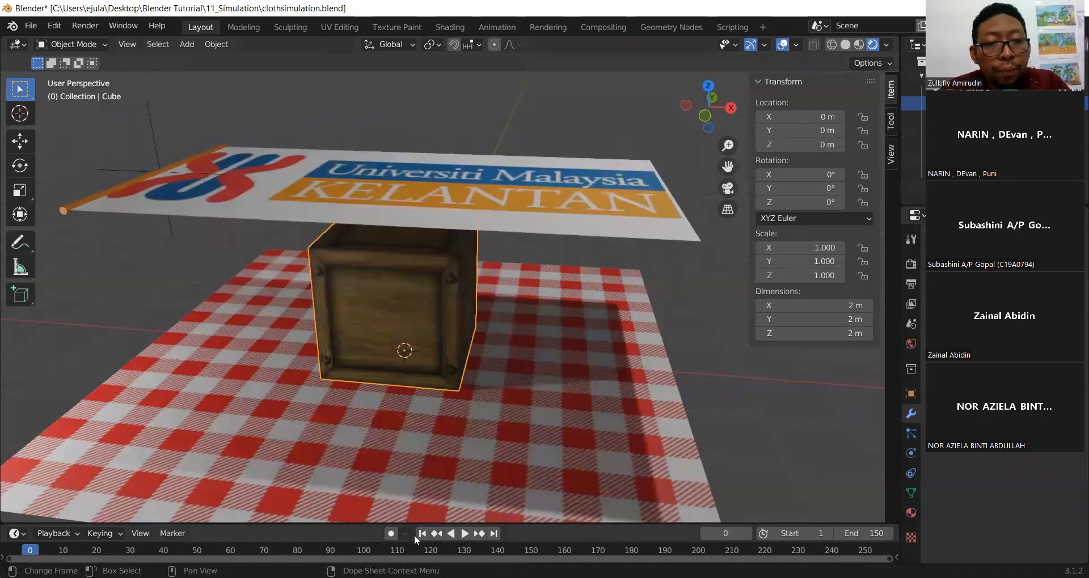
{"action": "left_click", "coordinate": [751, 401]}
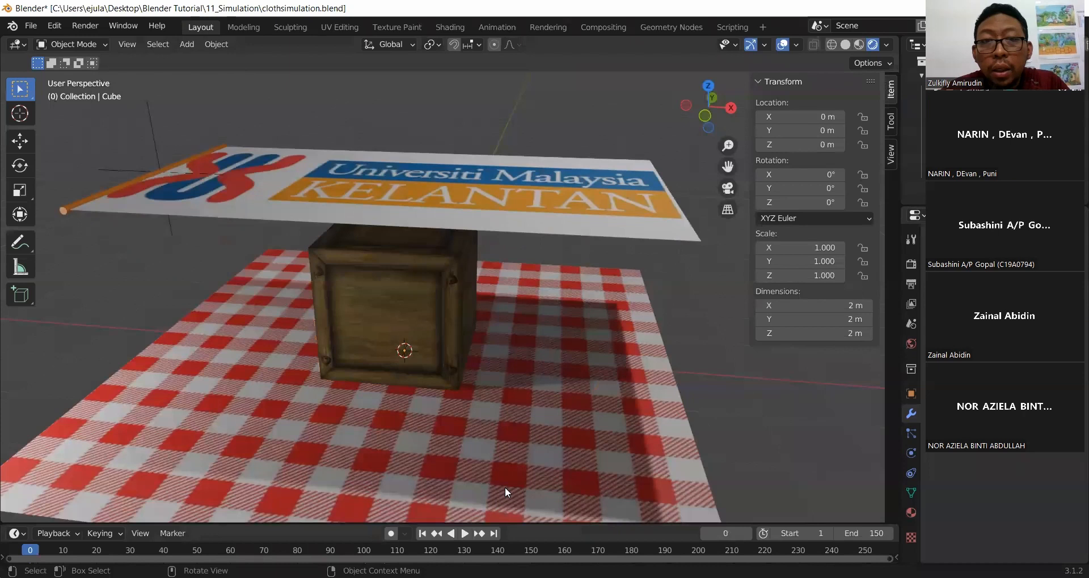
{"action": "left_click", "coordinate": [465, 534]}
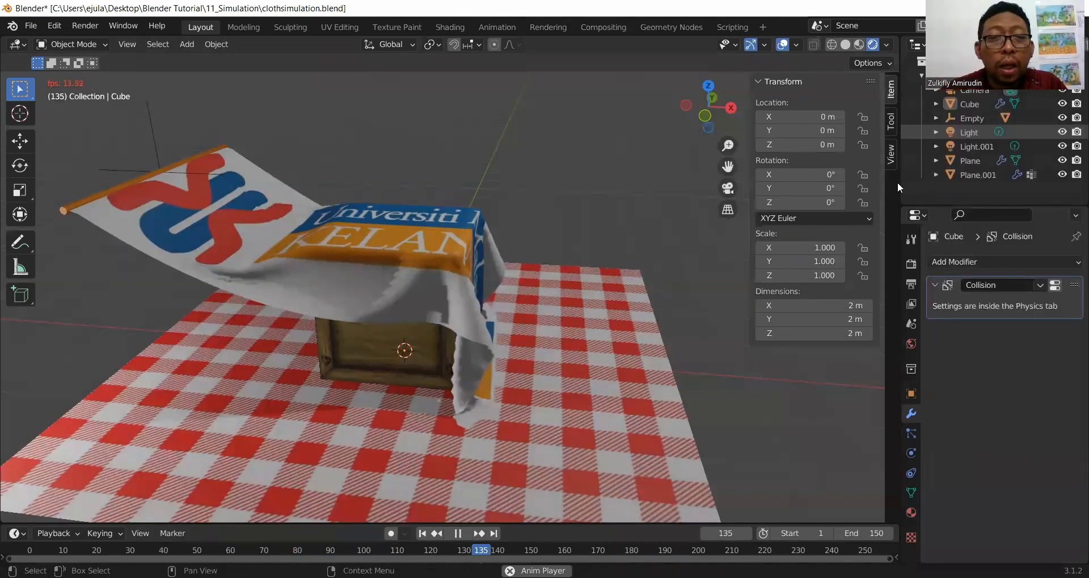
Step: Try moving the Empty at the cloth's pole about 0.85 m in X, 0.3 m in Y and 0.38 m in Z during playback
{"action": "left_click", "coordinate": [157, 163]}
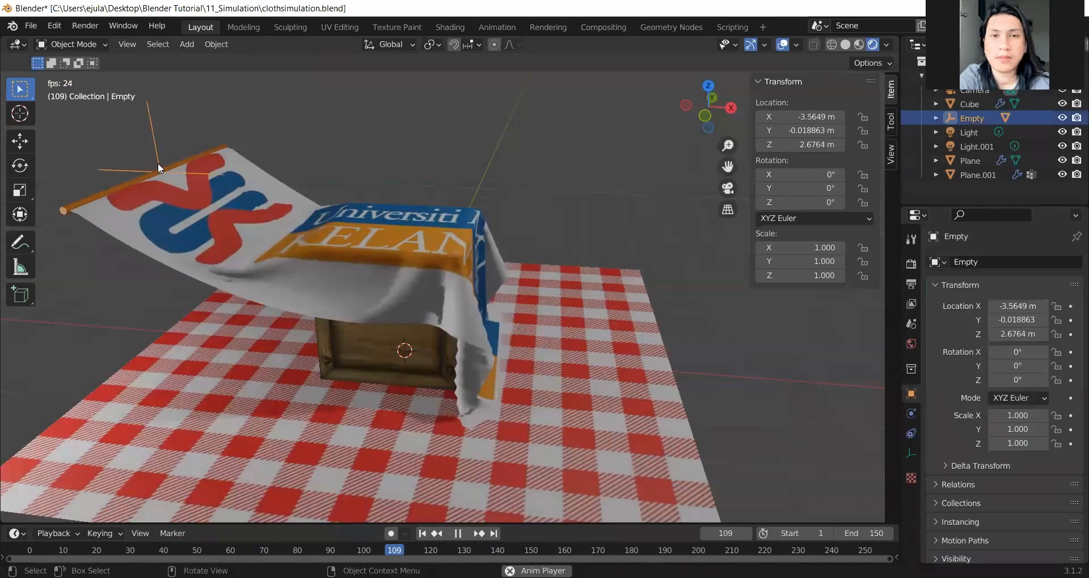
{"action": "key", "text": "g"}
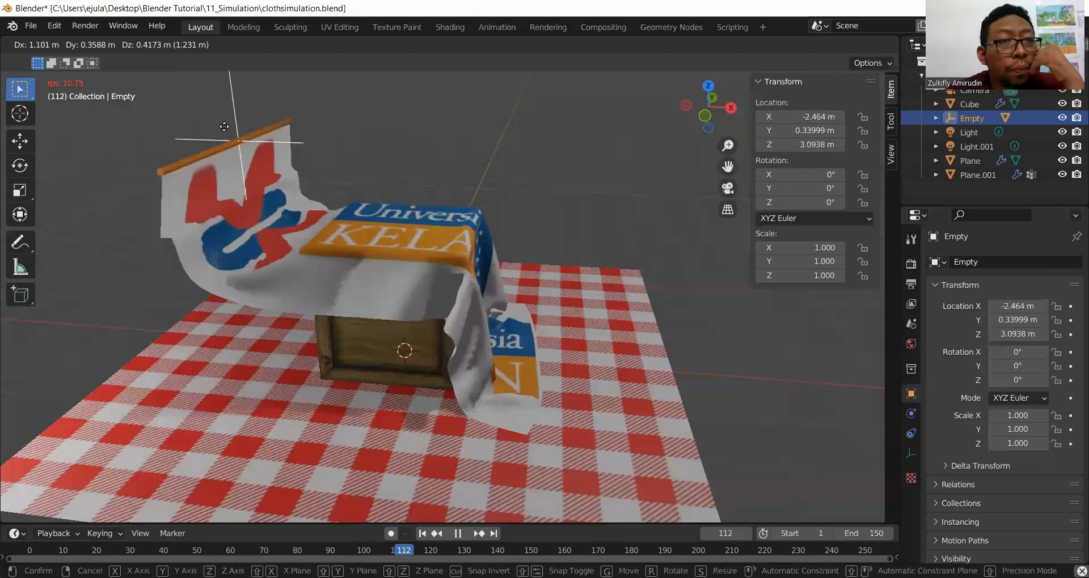
{"action": "left_click", "coordinate": [220, 139]}
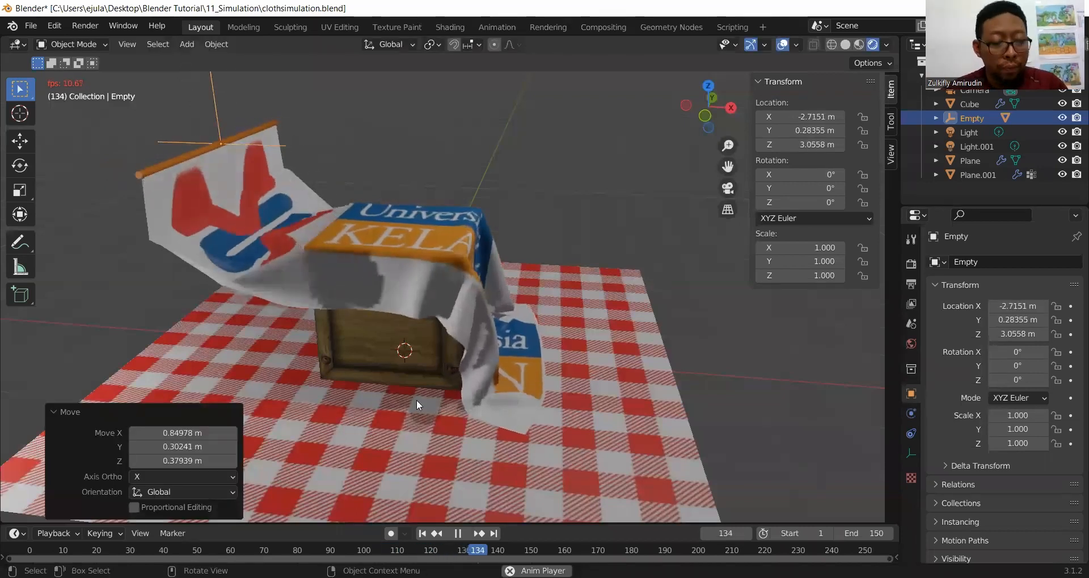
{"action": "key", "text": "Escape"}
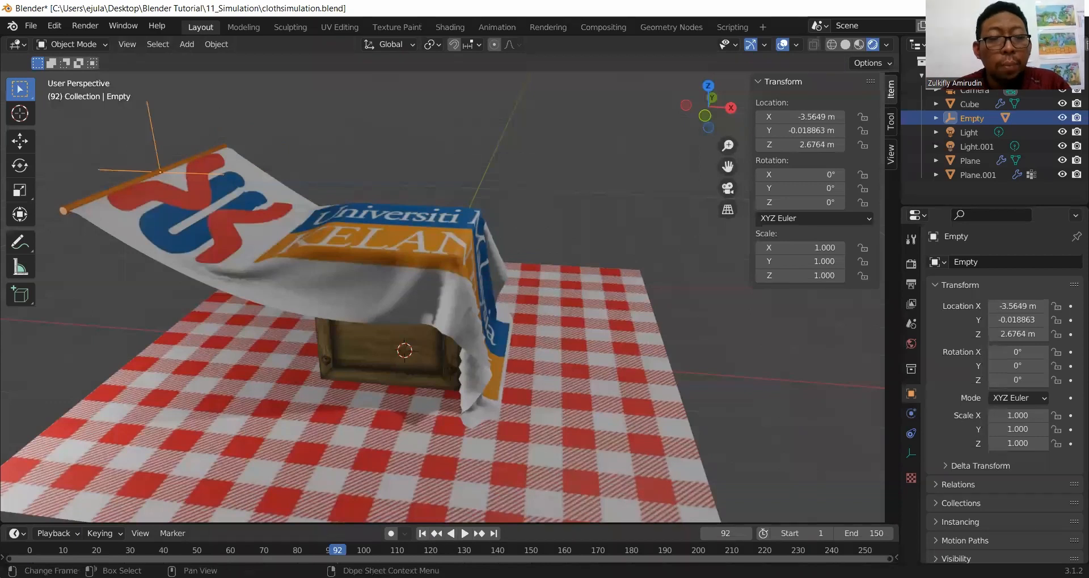
Step: Save the cloth simulation file and start a new General file
{"action": "scroll", "coordinate": [561, 440], "scroll_direction": "down", "scroll_amount": 3}
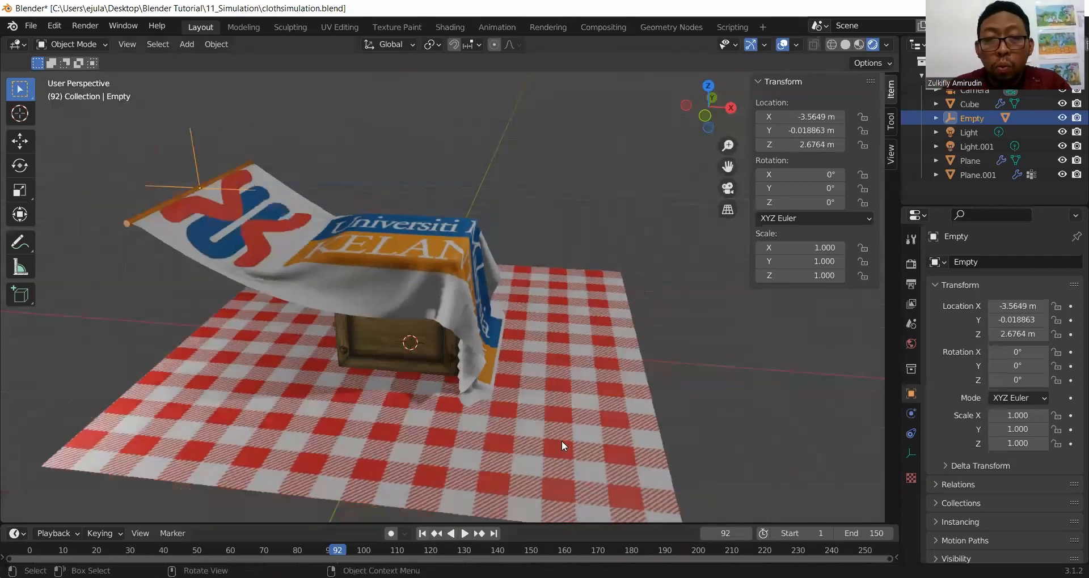
{"action": "key", "text": "ctrl+s"}
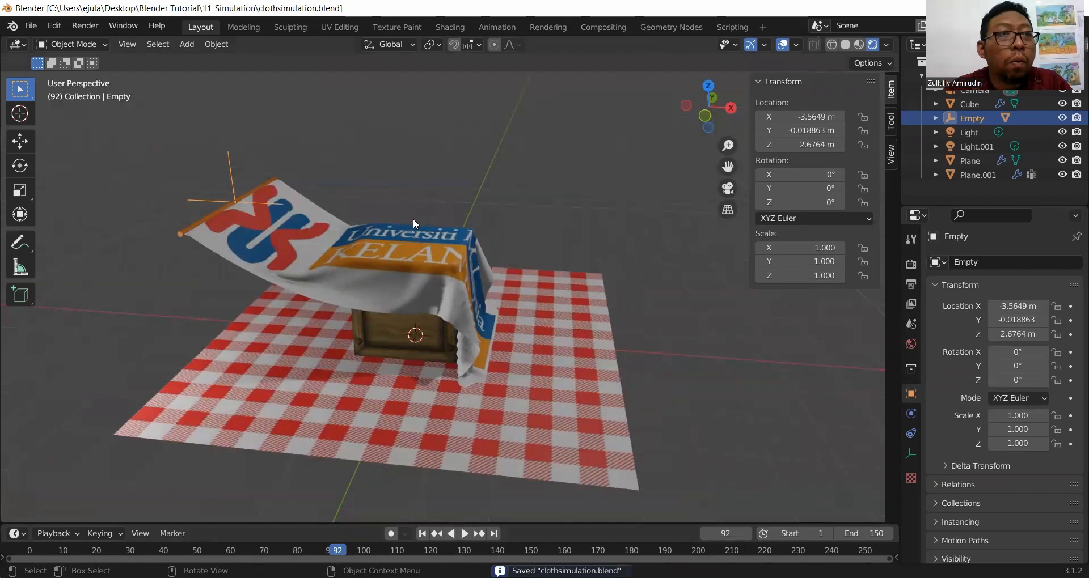
{"action": "left_click", "coordinate": [31, 25]}
{"action": "mouse_move", "coordinate": [41, 39]}
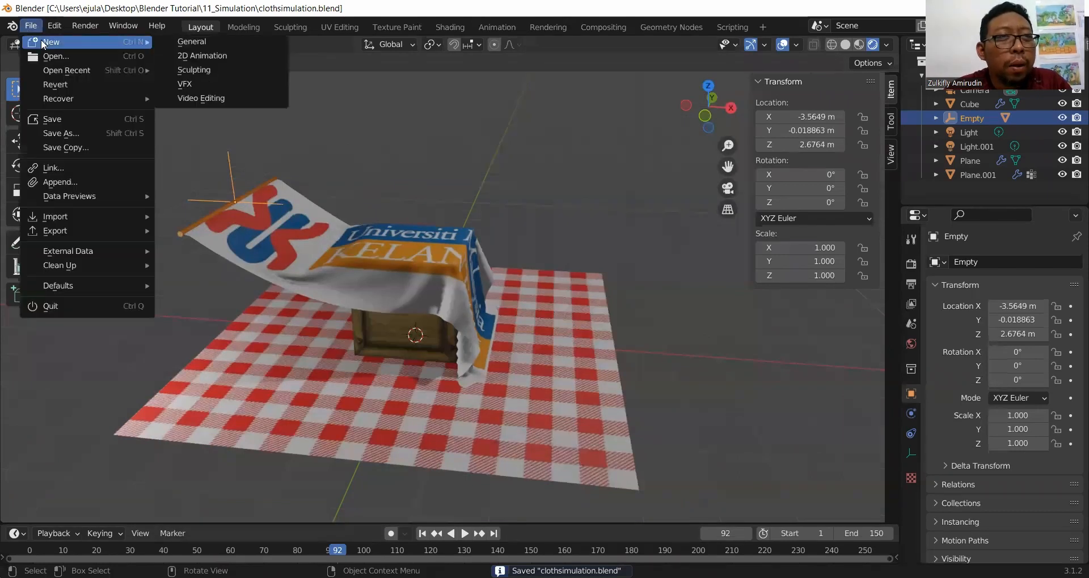
{"action": "left_click", "coordinate": [196, 41]}
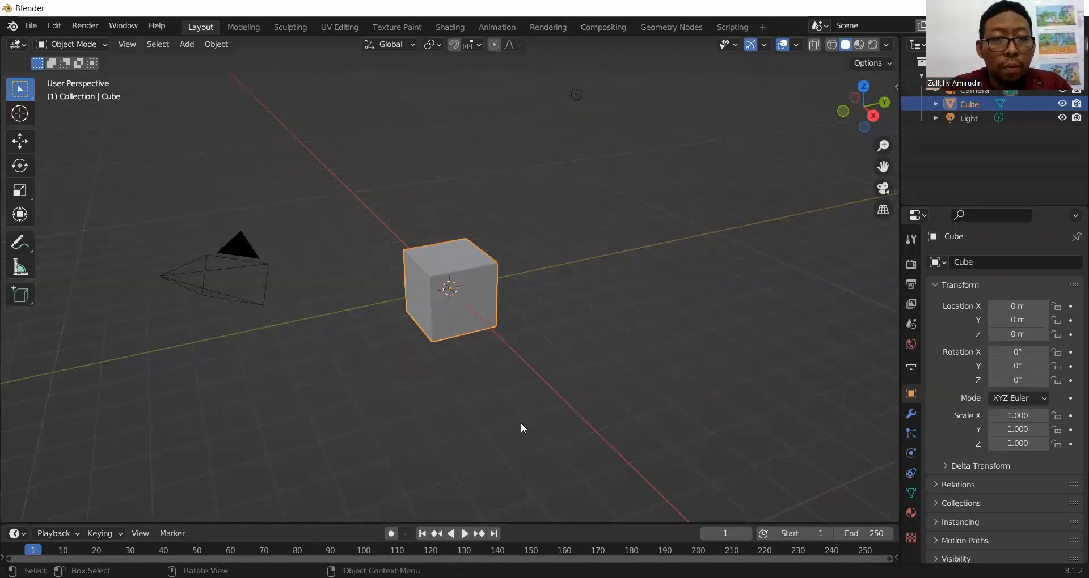
Step: Add a mesh plane at the origin of the default cube scene
{"action": "mouse_move", "coordinate": [493, 401]}
{"action": "middle_mouse_down"}
{"action": "mouse_move", "coordinate": [559, 418]}
{"action": "mouse_move", "coordinate": [467, 391]}
{"action": "mouse_move", "coordinate": [502, 398]}
{"action": "middle_mouse_up"}
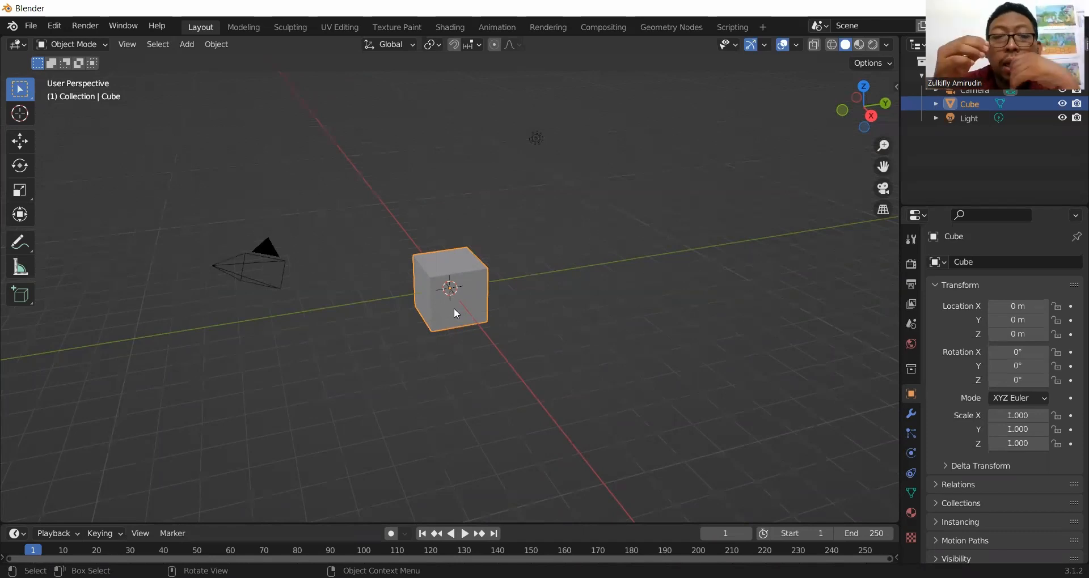
{"action": "mouse_move", "coordinate": [453, 307]}
{"action": "middle_mouse_down"}
{"action": "mouse_move", "coordinate": [430, 298]}
{"action": "mouse_move", "coordinate": [491, 311]}
{"action": "mouse_move", "coordinate": [464, 309]}
{"action": "middle_mouse_up"}
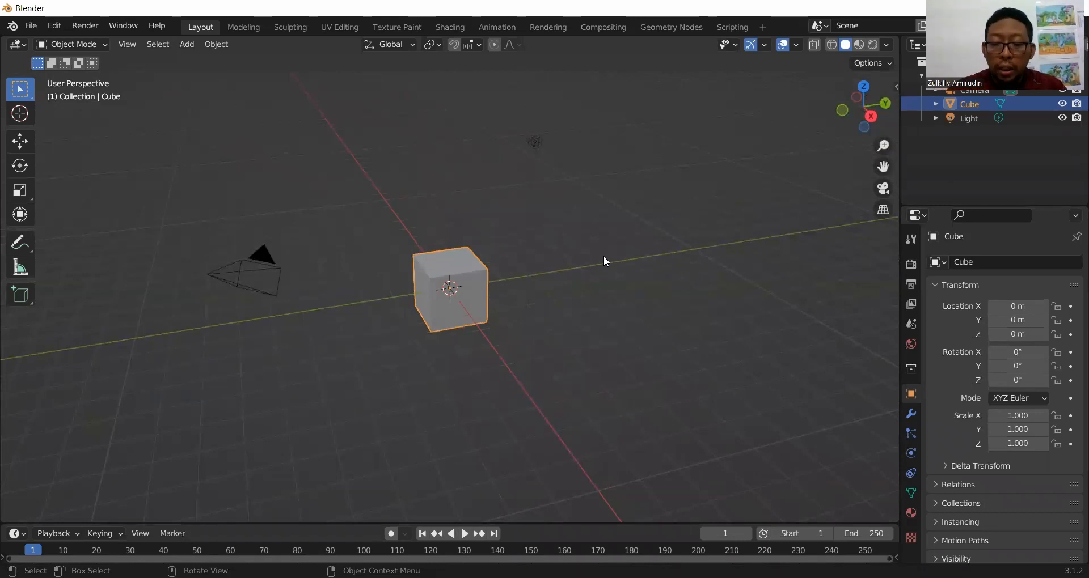
{"action": "key", "text": "KP_1"}
{"action": "middle_click_drag", "start_coordinate": [602, 277], "coordinate": [481, 345]}
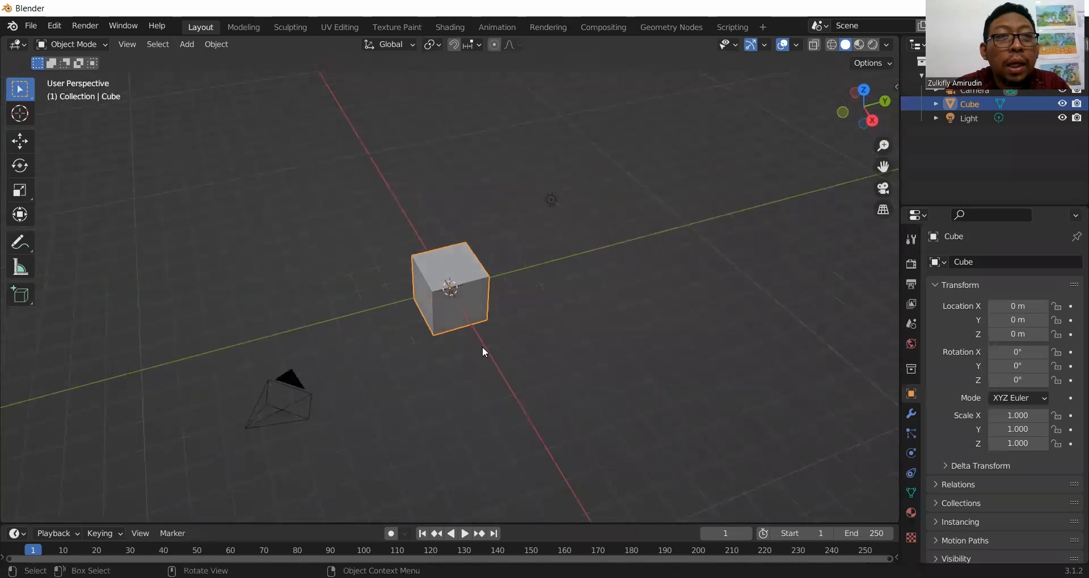
{"action": "left_click", "coordinate": [187, 44]}
{"action": "mouse_move", "coordinate": [220, 60]}
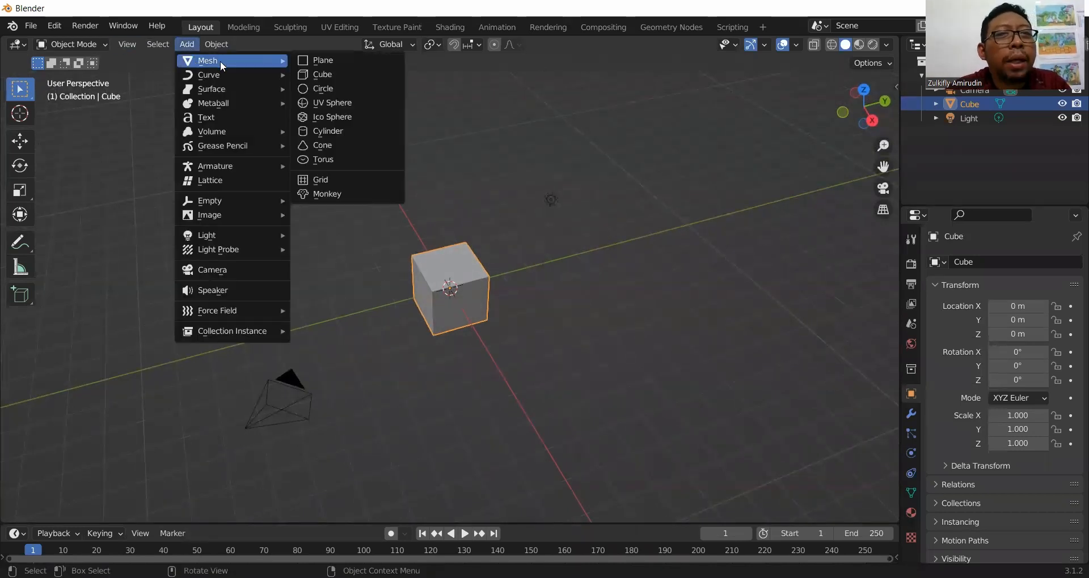
{"action": "left_click", "coordinate": [317, 59]}
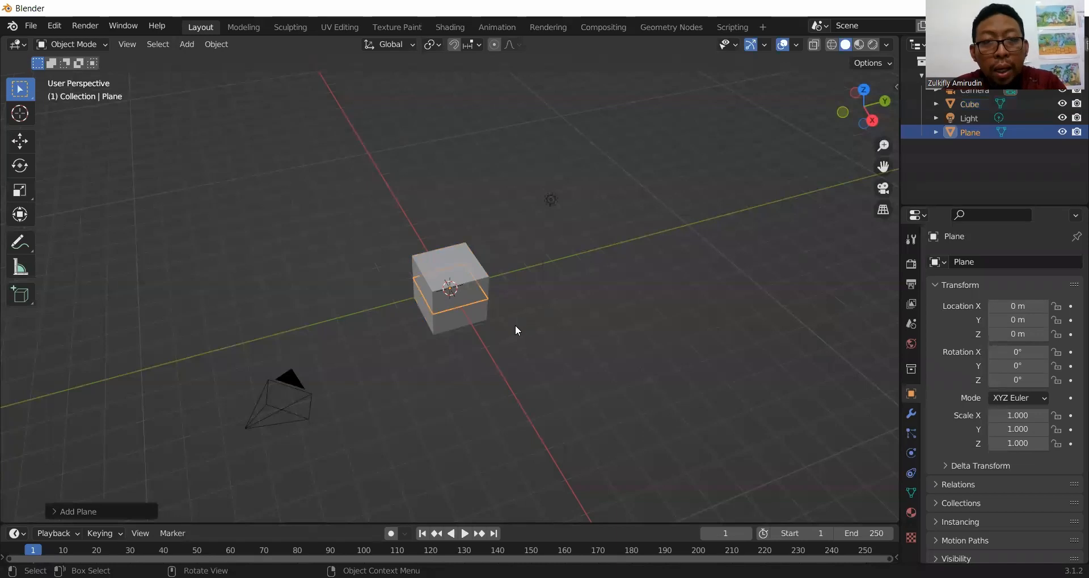
Step: Scale the plane uniformly to about 3.8 times its size in the top view, making a floor around the cube
{"action": "middle_click_drag", "start_coordinate": [512, 324], "coordinate": [476, 363]}
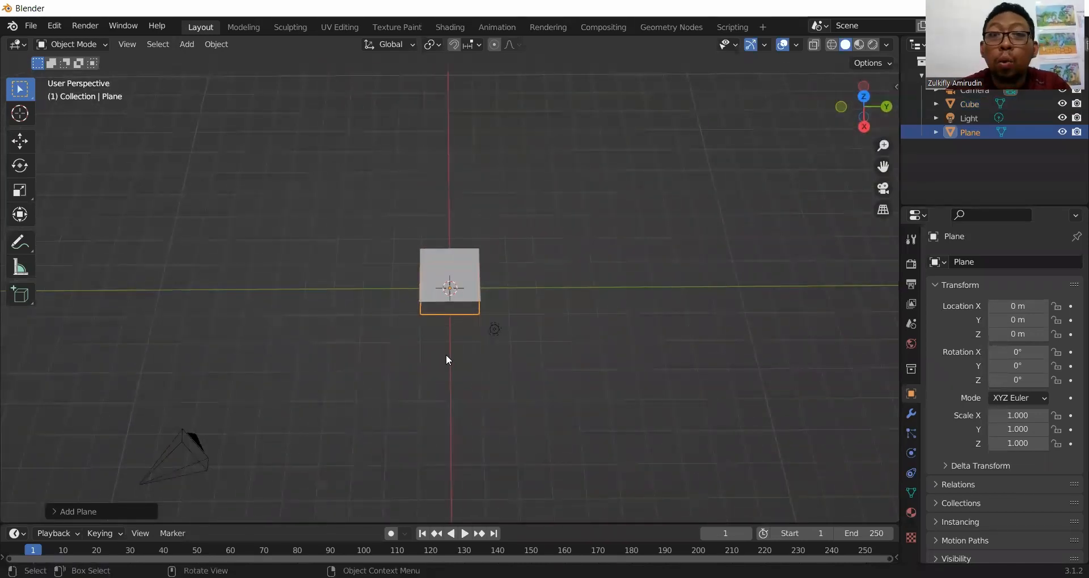
{"action": "key", "text": "KP_1"}
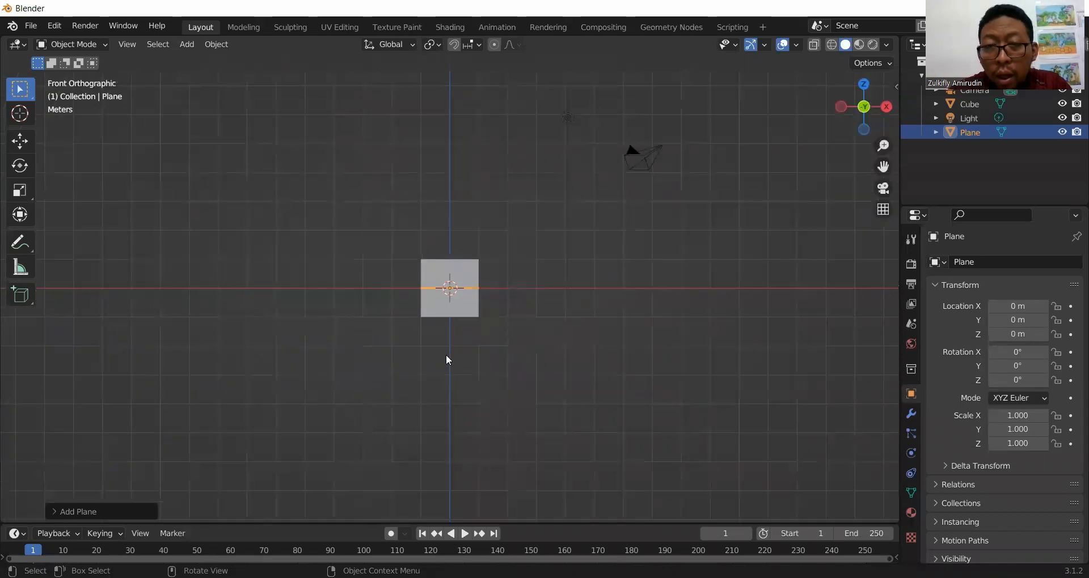
{"action": "key", "text": "KP_7"}
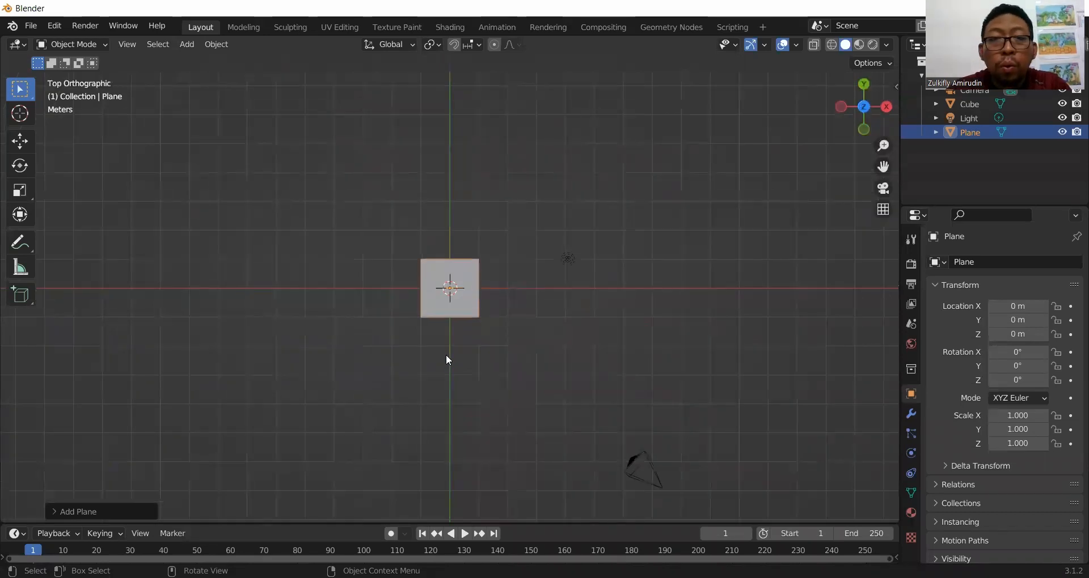
{"action": "key", "text": "g"}
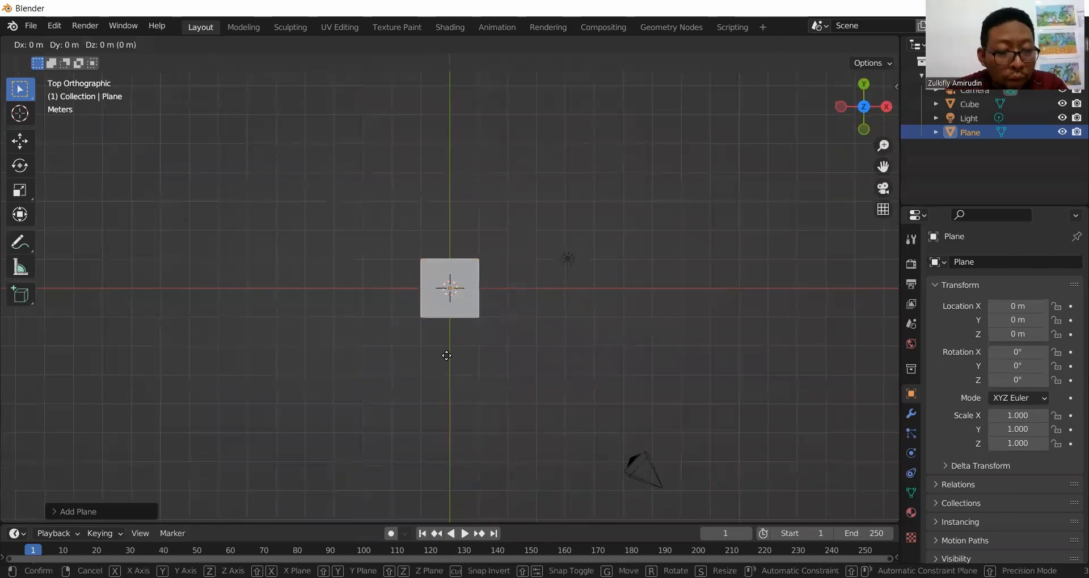
{"action": "key", "text": "s"}
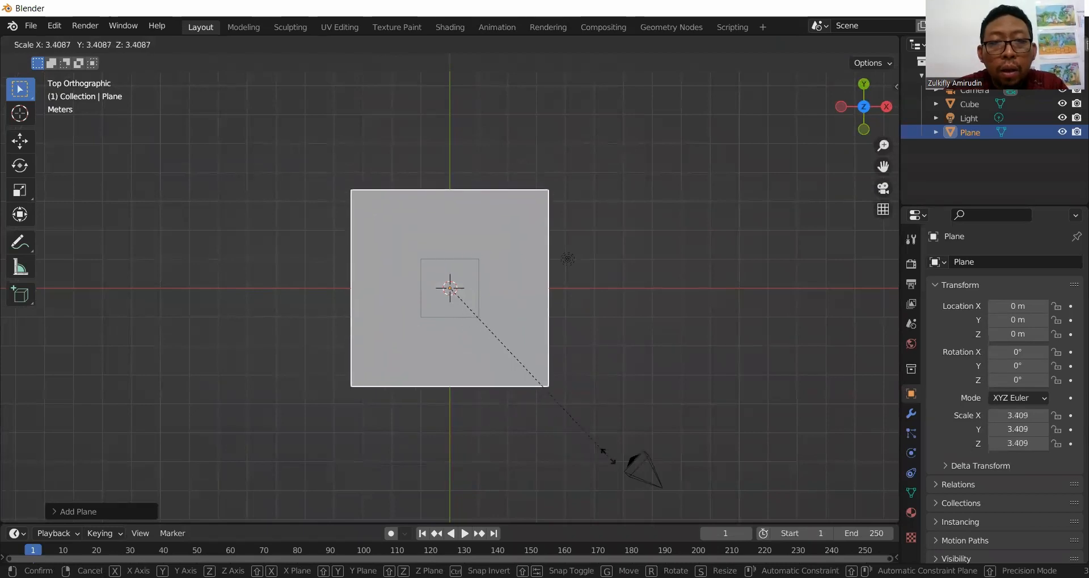
{"action": "left_click", "coordinate": [648, 451]}
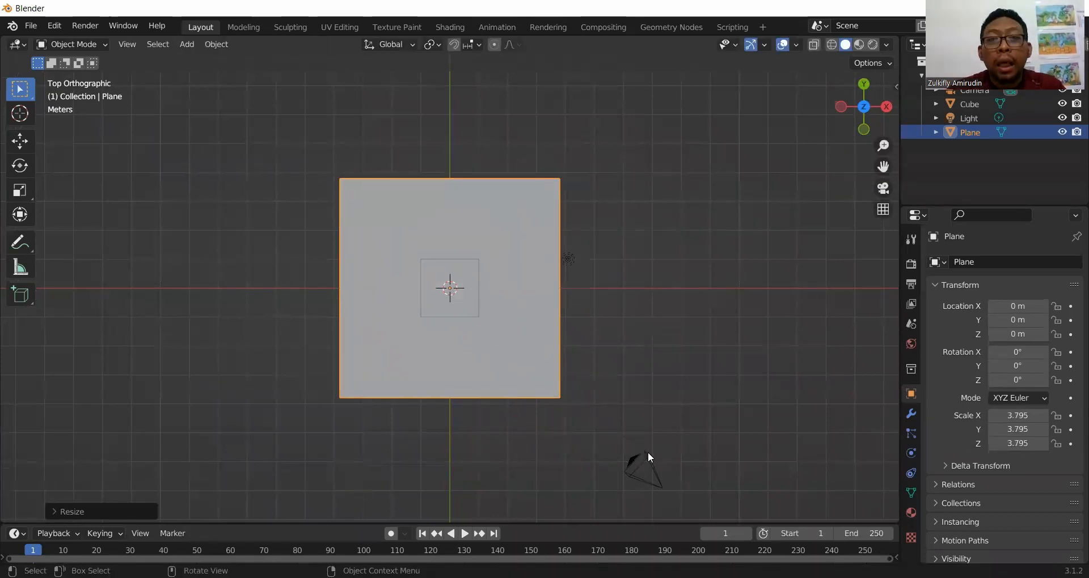
{"action": "middle_click_drag", "start_coordinate": [643, 428], "coordinate": [652, 309]}
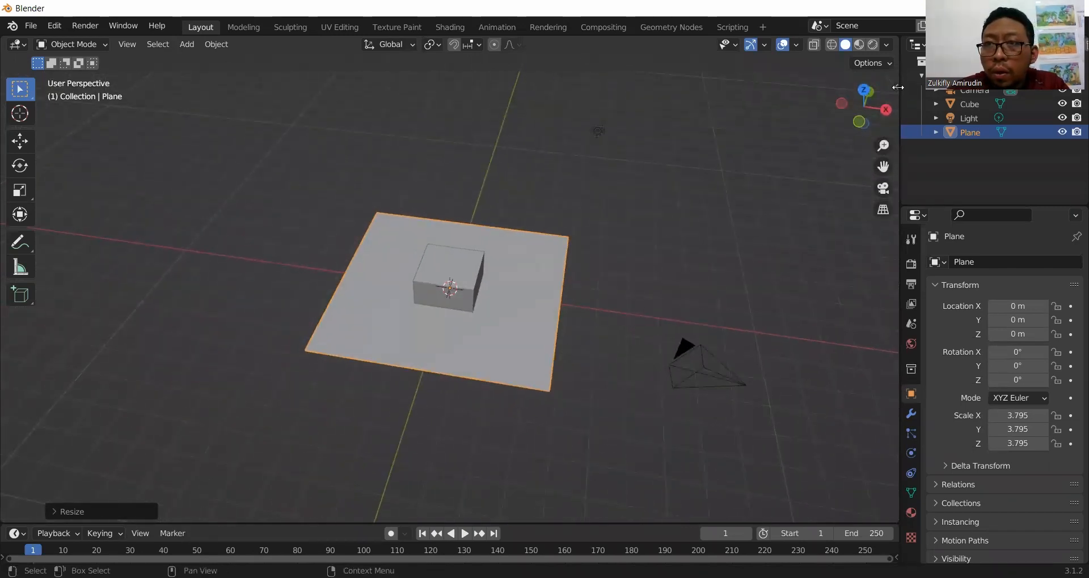
Step: Look through the item, tool and view properties available for the plane beside the viewport
{"action": "left_click", "coordinate": [897, 88]}
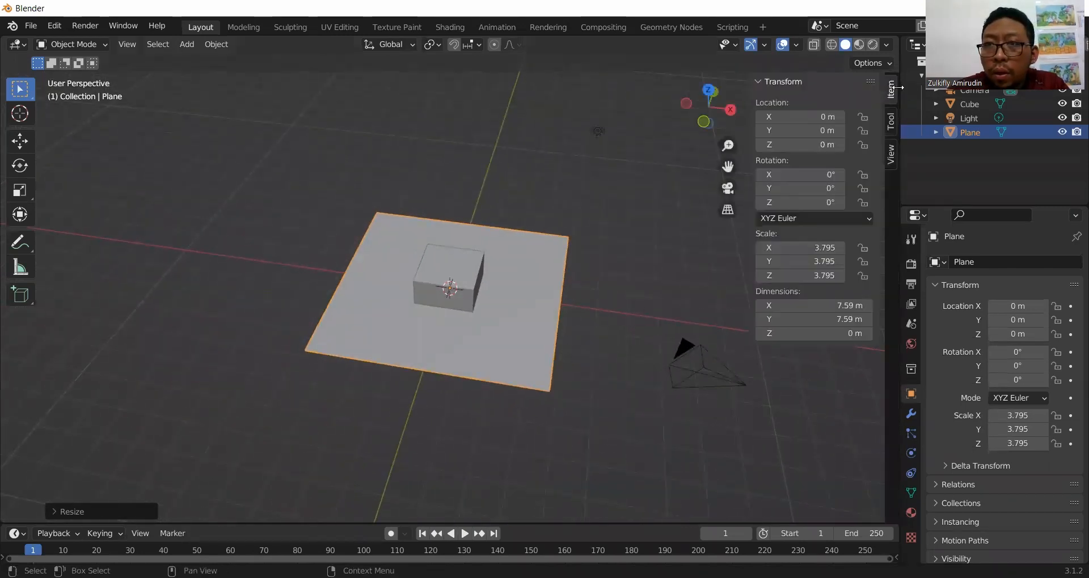
{"action": "left_click", "coordinate": [759, 82]}
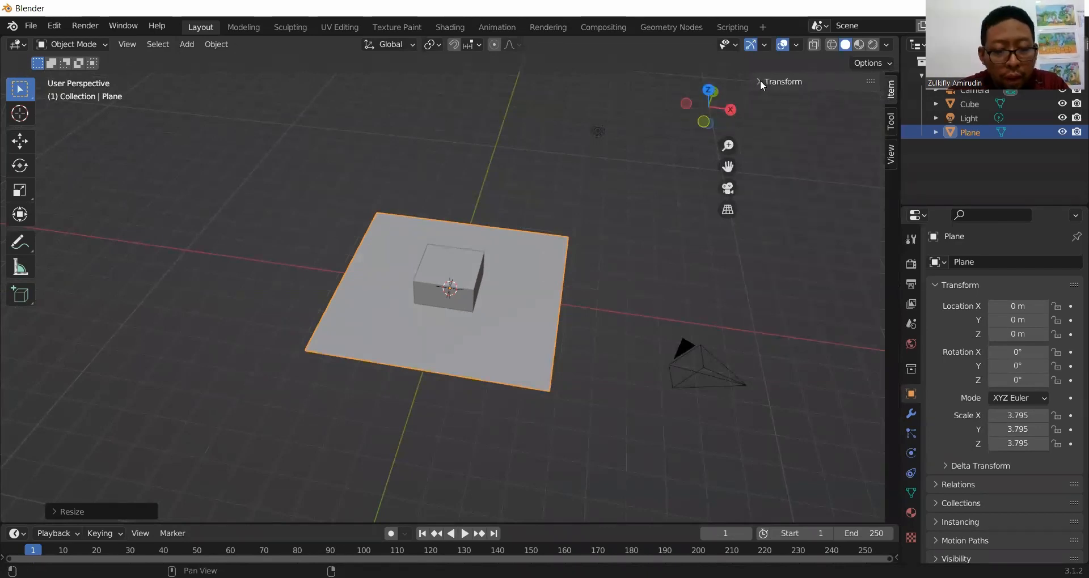
{"action": "key", "text": "n"}
{"action": "key", "text": "n"}
{"action": "key", "text": "n"}
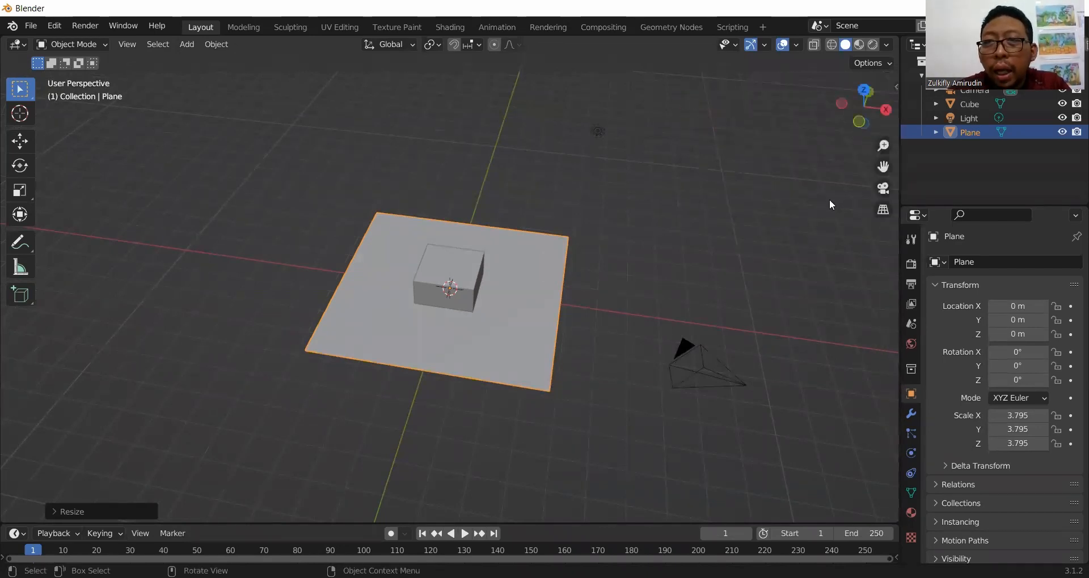
{"action": "key", "text": "n"}
{"action": "left_click", "coordinate": [892, 122]}
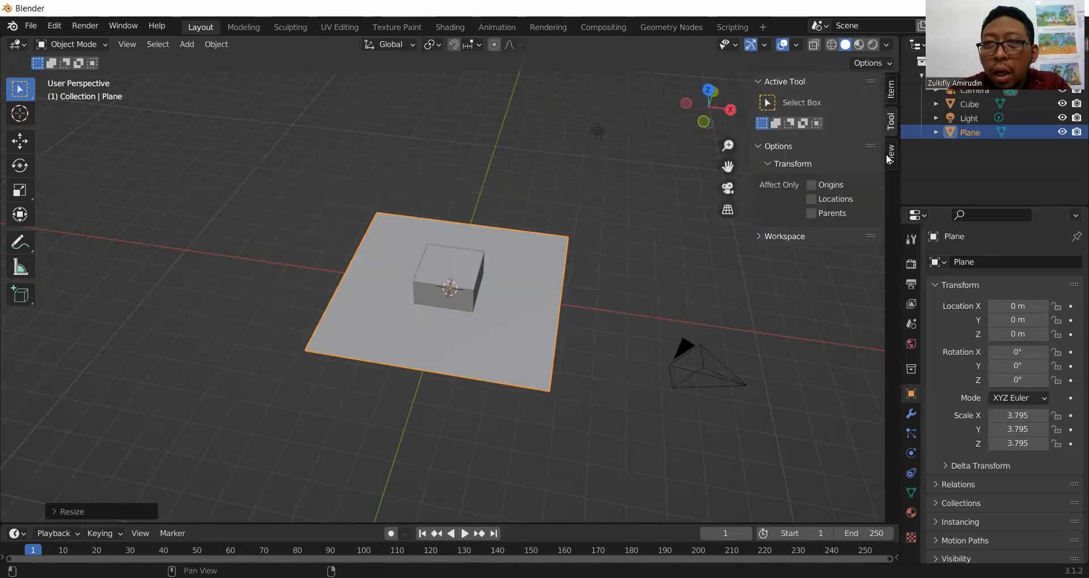
{"action": "left_click", "coordinate": [888, 153]}
{"action": "left_click", "coordinate": [891, 94]}
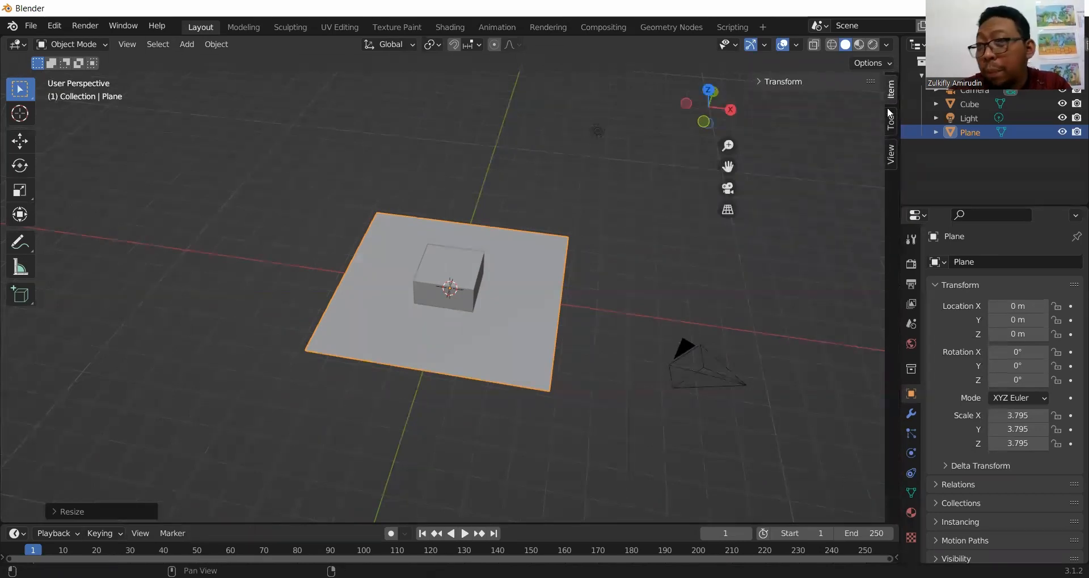
{"action": "key", "text": "n"}
{"action": "key", "text": "n"}
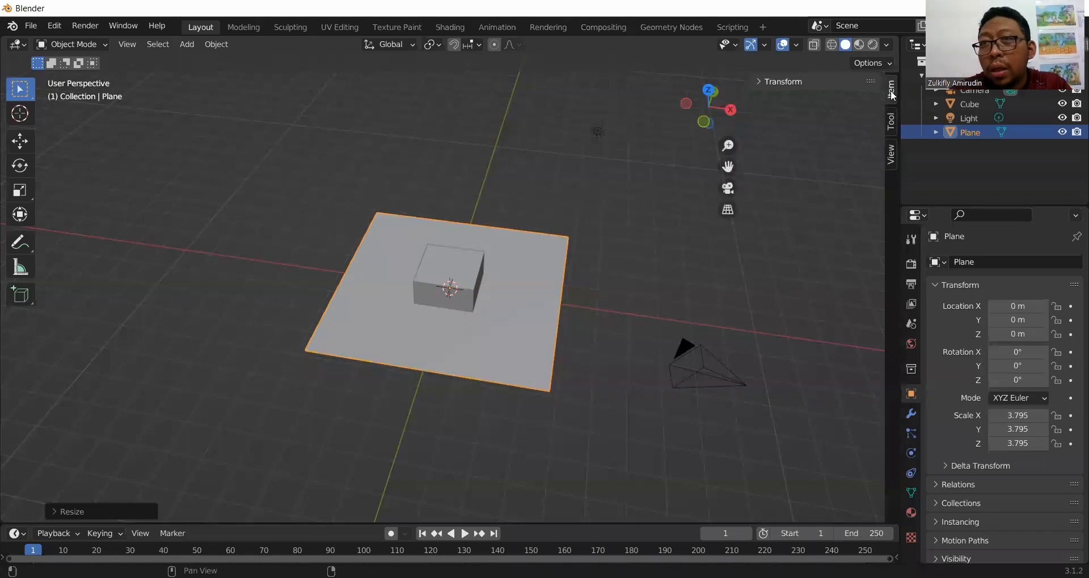
Step: Show the plane's transform values and apply all transforms to it
{"action": "left_click", "coordinate": [766, 83]}
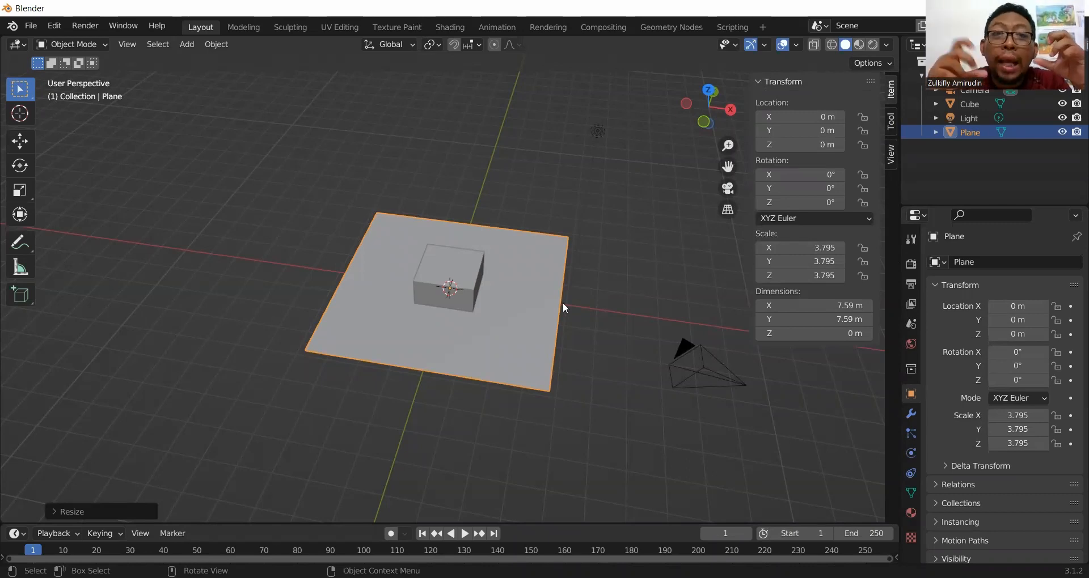
{"action": "key", "text": "ctrl+a"}
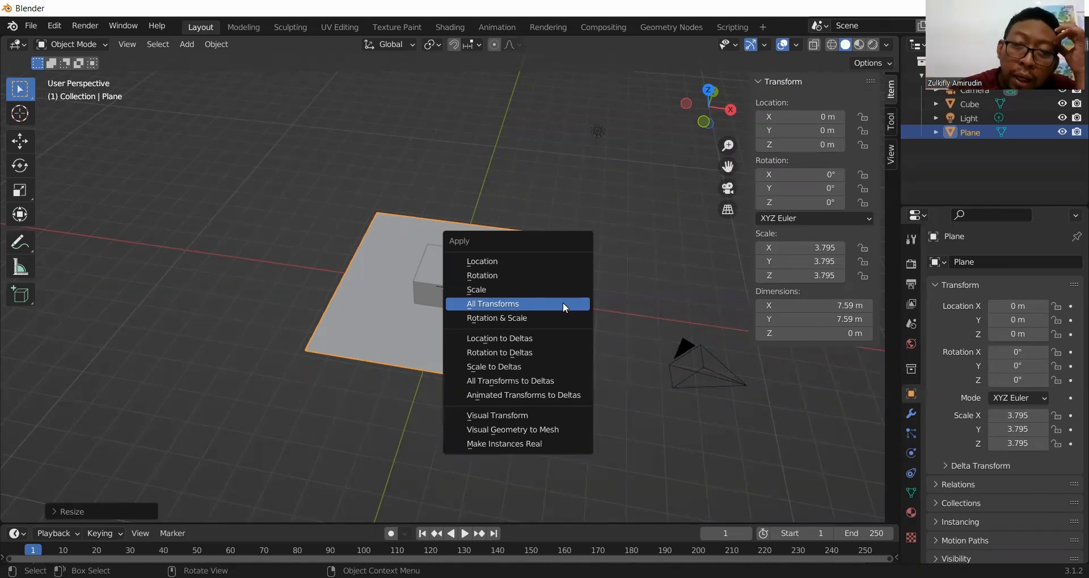
{"action": "left_click", "coordinate": [563, 301]}
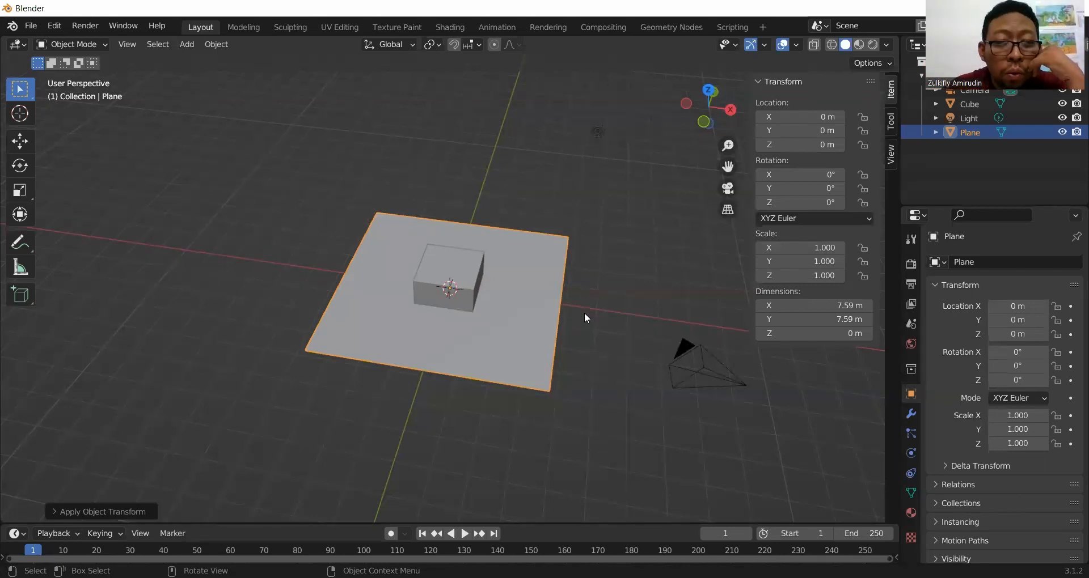
Step: Inspect how the cube intersects the plane, up close from the side and in the front view
{"action": "left_click", "coordinate": [586, 318]}
{"action": "left_click", "coordinate": [473, 289]}
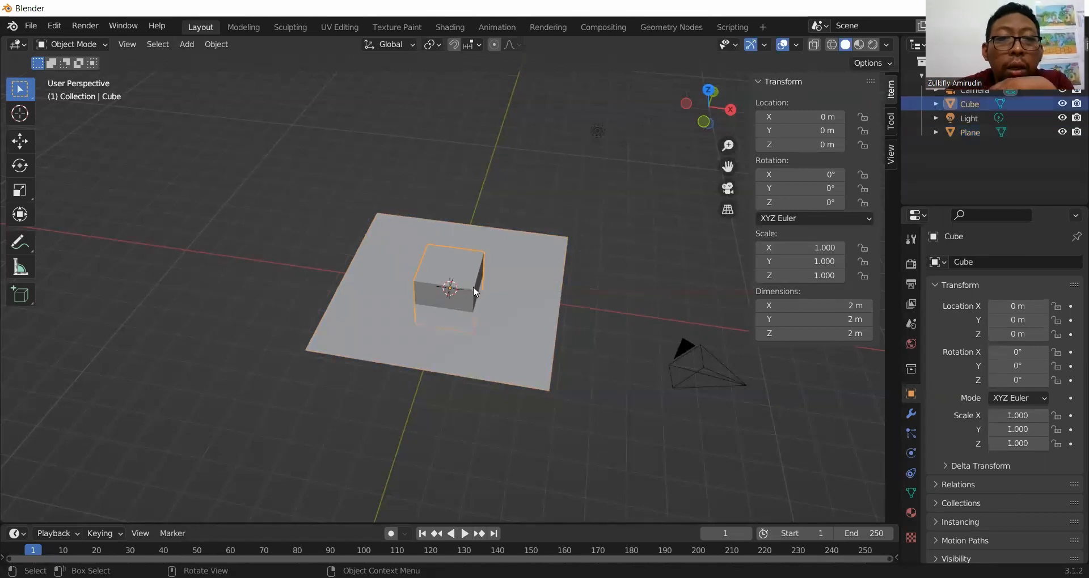
{"action": "middle_click_drag", "start_coordinate": [583, 291], "coordinate": [557, 229]}
{"action": "scroll", "coordinate": [490, 256], "scroll_direction": "up", "scroll_amount": 4}
{"action": "scroll", "coordinate": [571, 203], "scroll_direction": "up", "scroll_amount": 1}
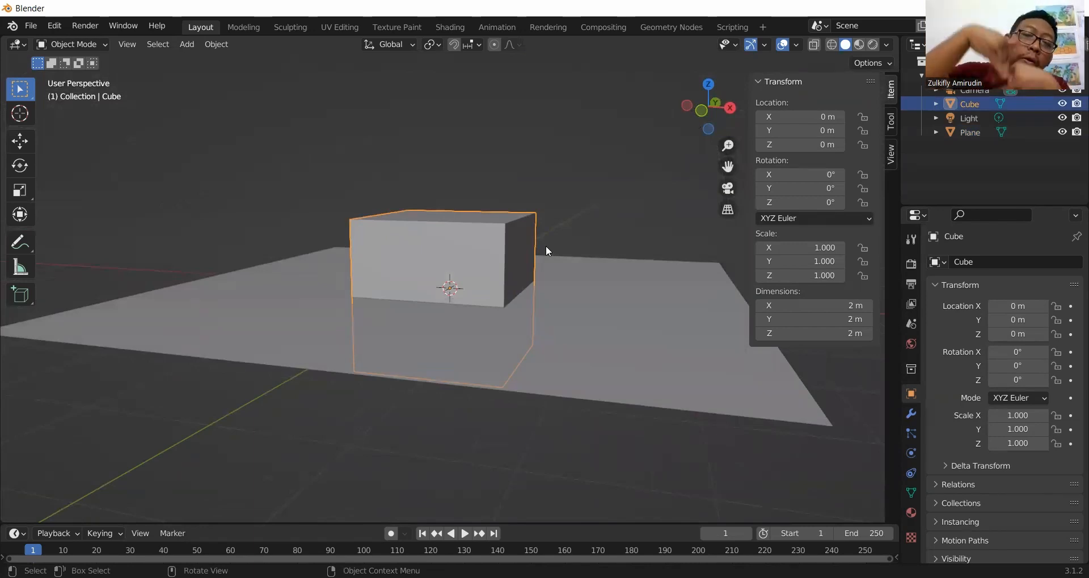
{"action": "left_click", "coordinate": [408, 264]}
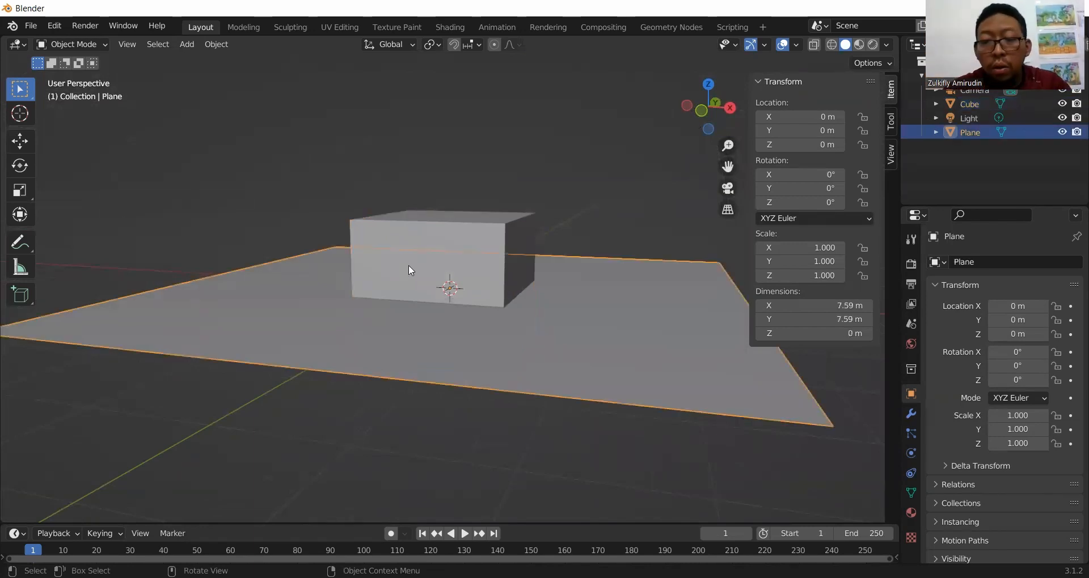
{"action": "key", "text": "KP_1"}
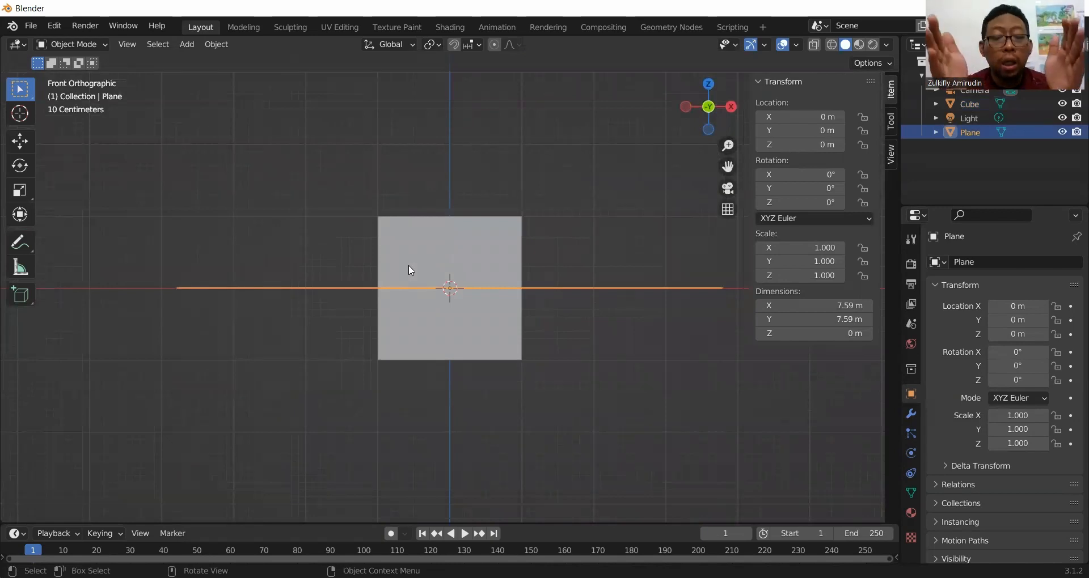
{"action": "key", "text": "g"}
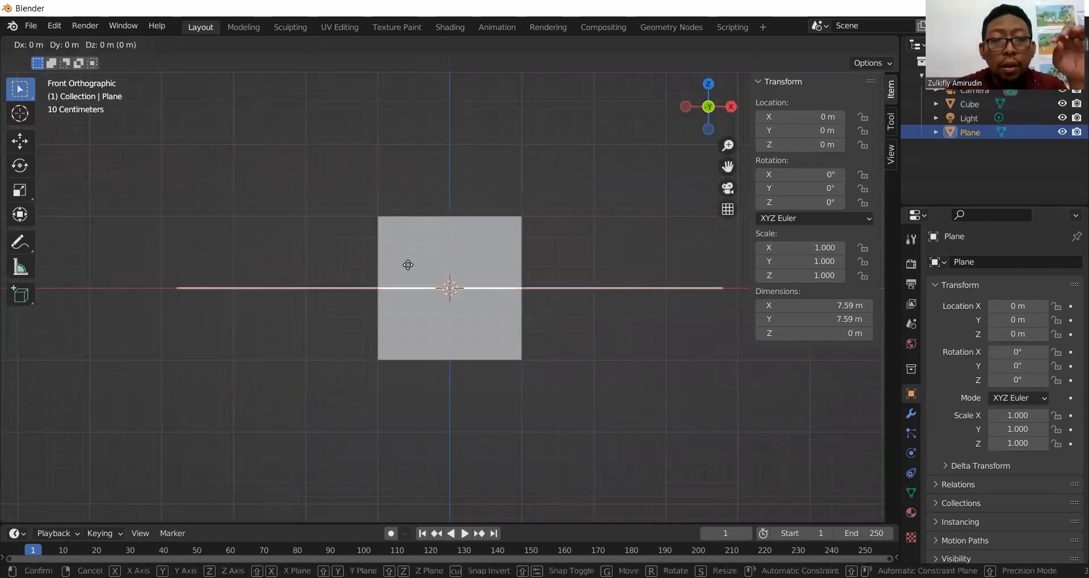
{"action": "key", "text": "Escape"}
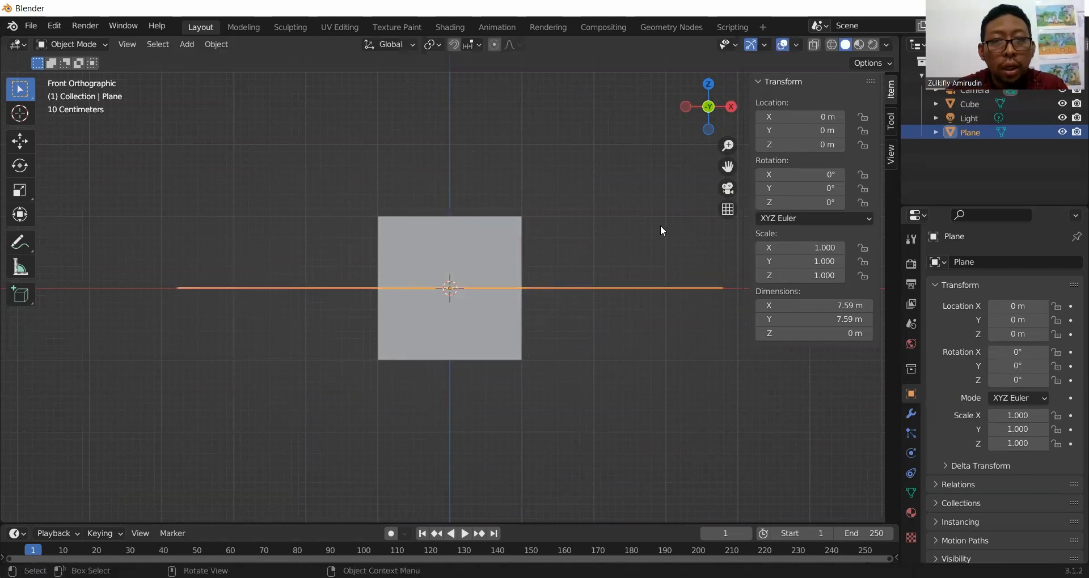
Step: Rename the cube object as Kotak
{"action": "left_click", "coordinate": [479, 246]}
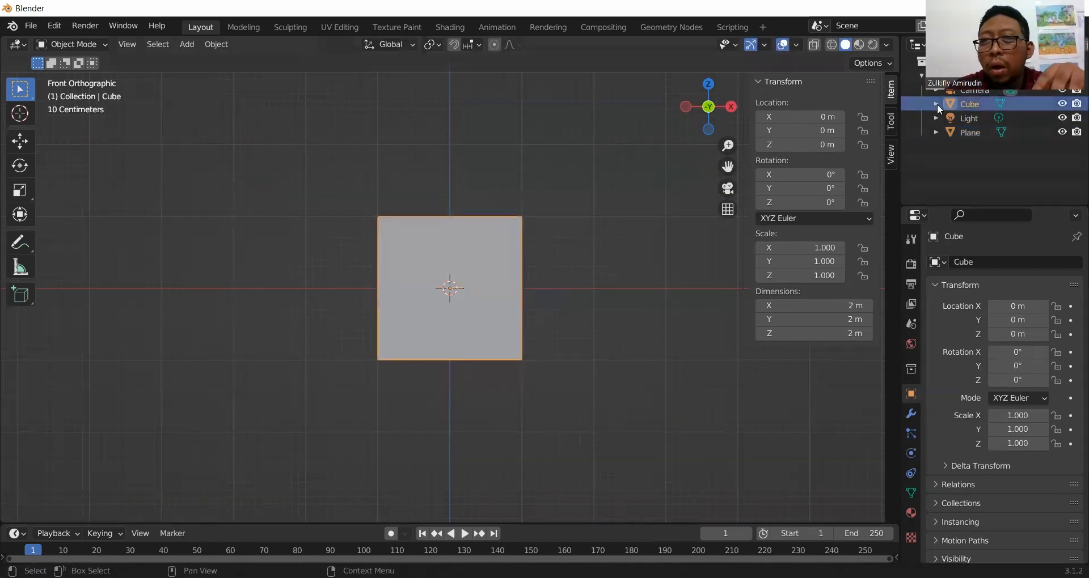
{"action": "double_click", "coordinate": [969, 104]}
{"action": "type", "text": "Kotak"}
{"action": "key", "text": "Return"}
Step: Rename the floor plane object as Kain Piknik
{"action": "double_click", "coordinate": [968, 132]}
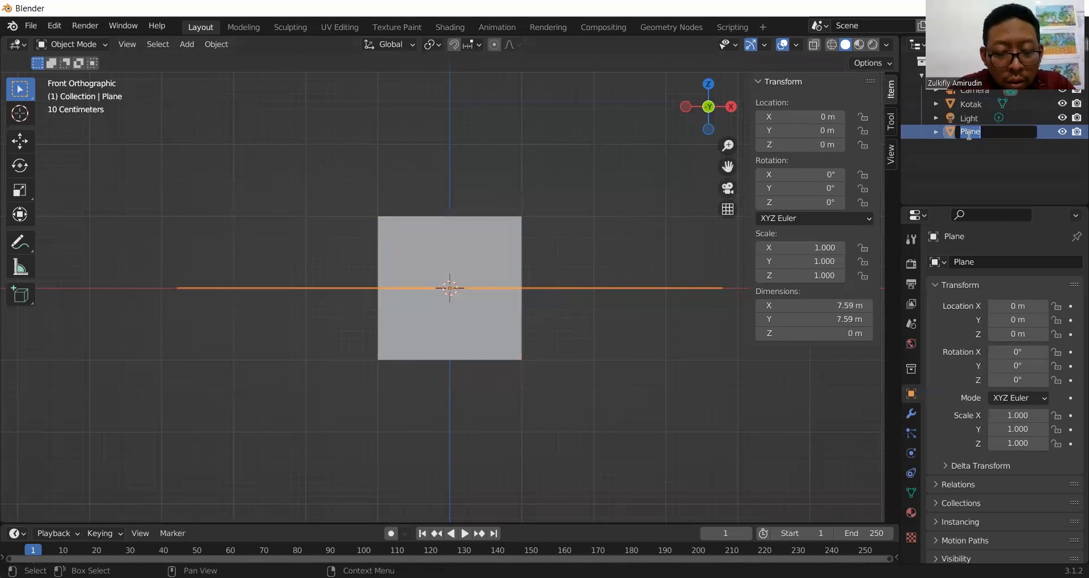
{"action": "type", "text": "Lantai"}
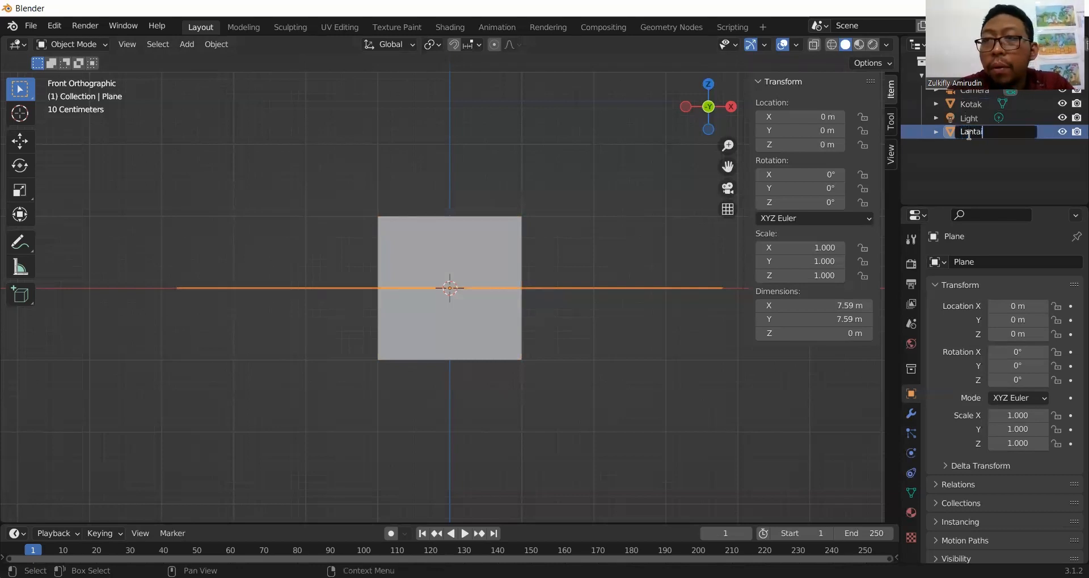
{"action": "key", "text": "BackSpace"}
{"action": "key", "text": "BackSpace"}
{"action": "type", "text": "Ka"}
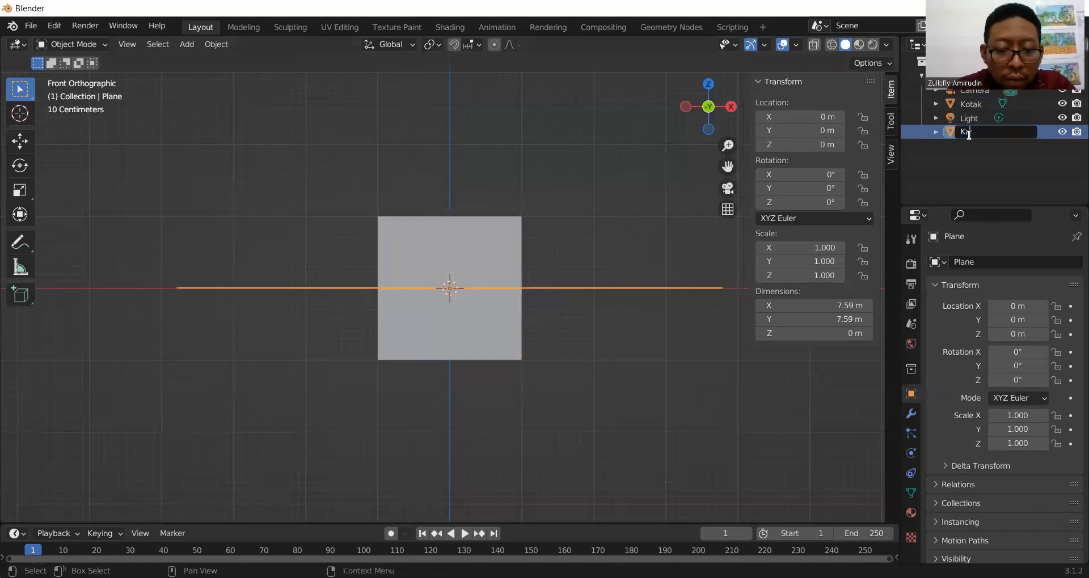
{"action": "type", "text": "in Piknik"}
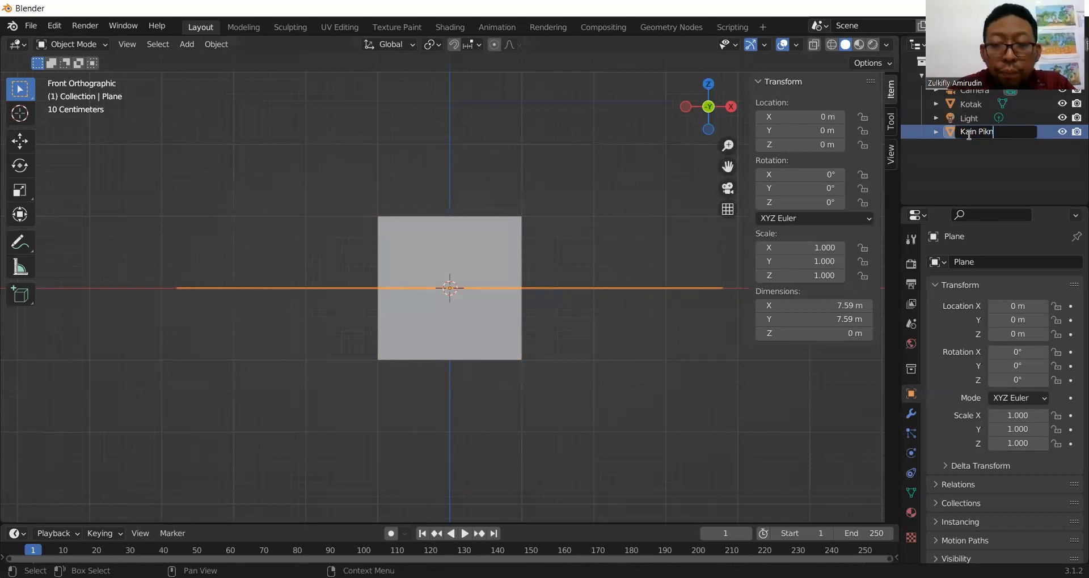
{"action": "key", "text": "Return"}
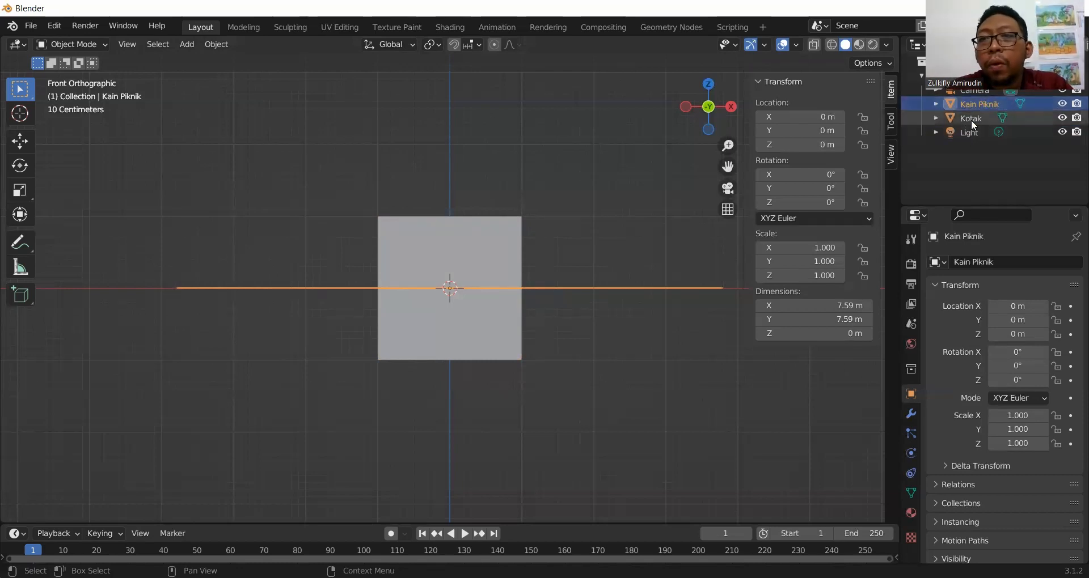
Step: Raise the Kotak cube along the Z axis onto the floor plane and set its Z location to exactly 1 m
{"action": "left_click", "coordinate": [970, 118]}
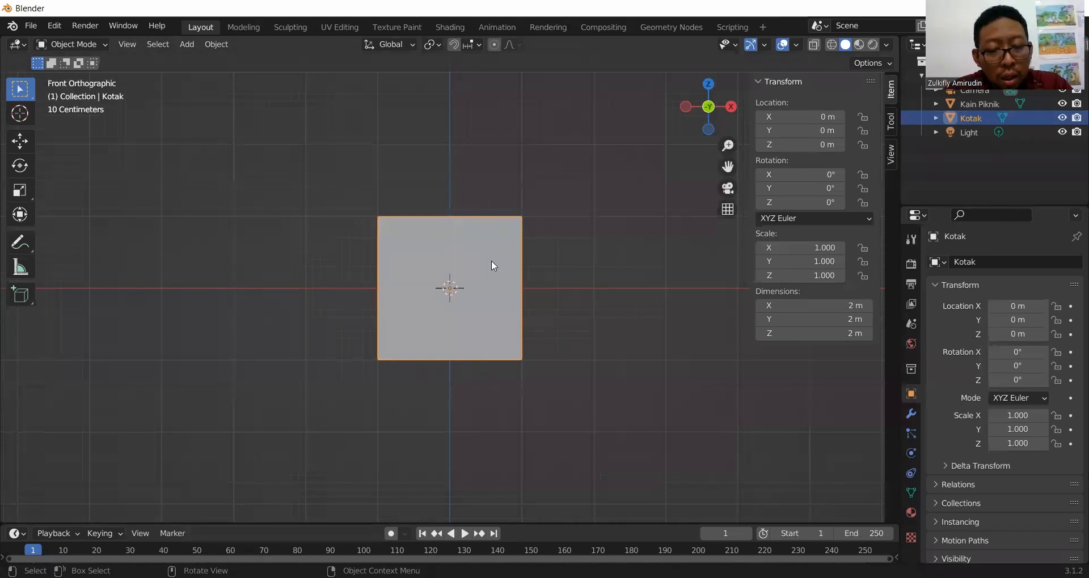
{"action": "key", "text": "g"}
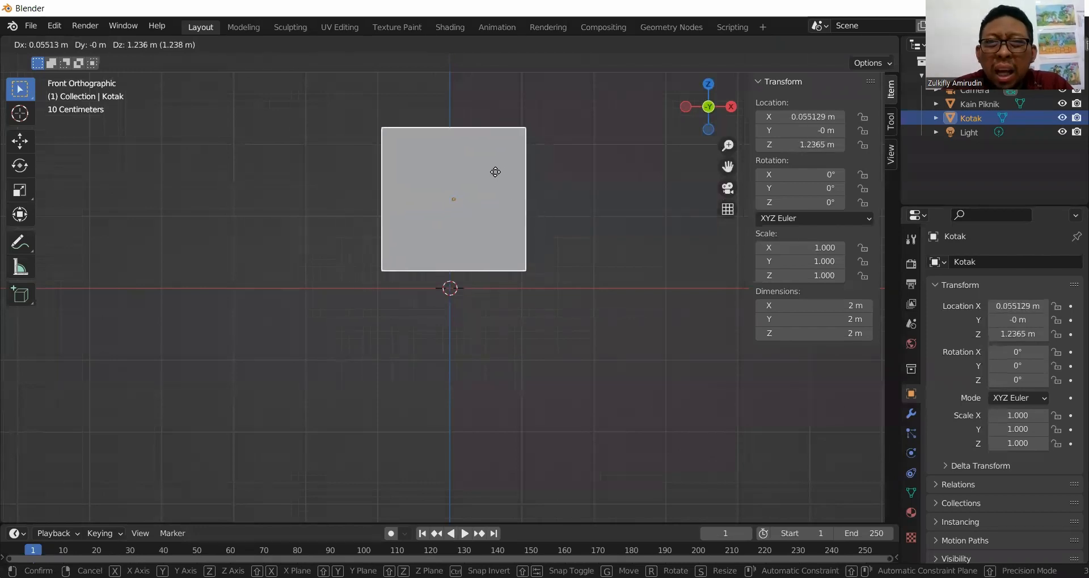
{"action": "right_click", "coordinate": [494, 171]}
{"action": "key", "text": "g"}
{"action": "key", "text": "z"}
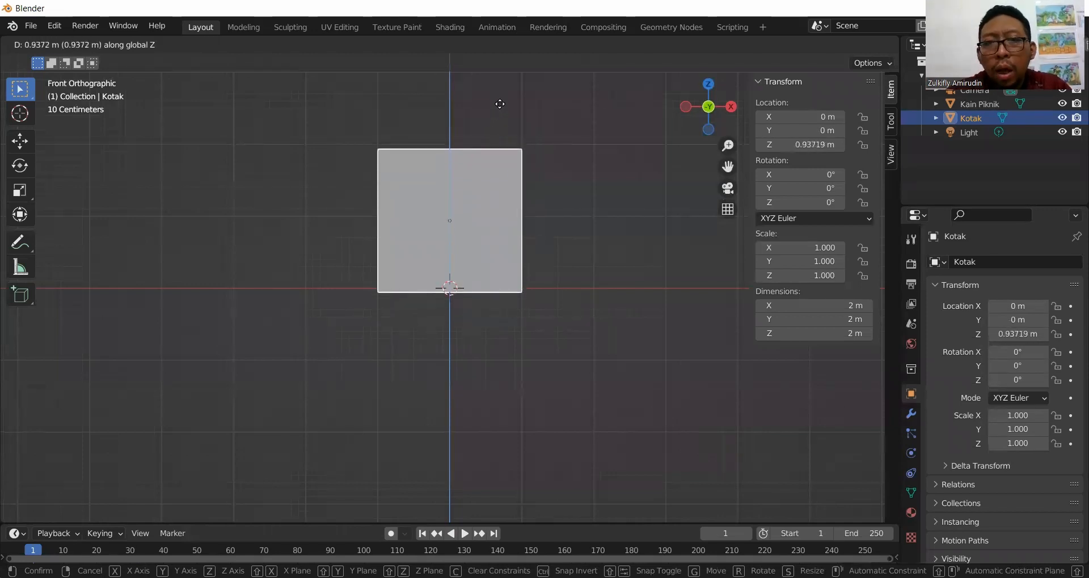
{"action": "left_click", "coordinate": [501, 99]}
{"action": "double_click", "coordinate": [816, 145]}
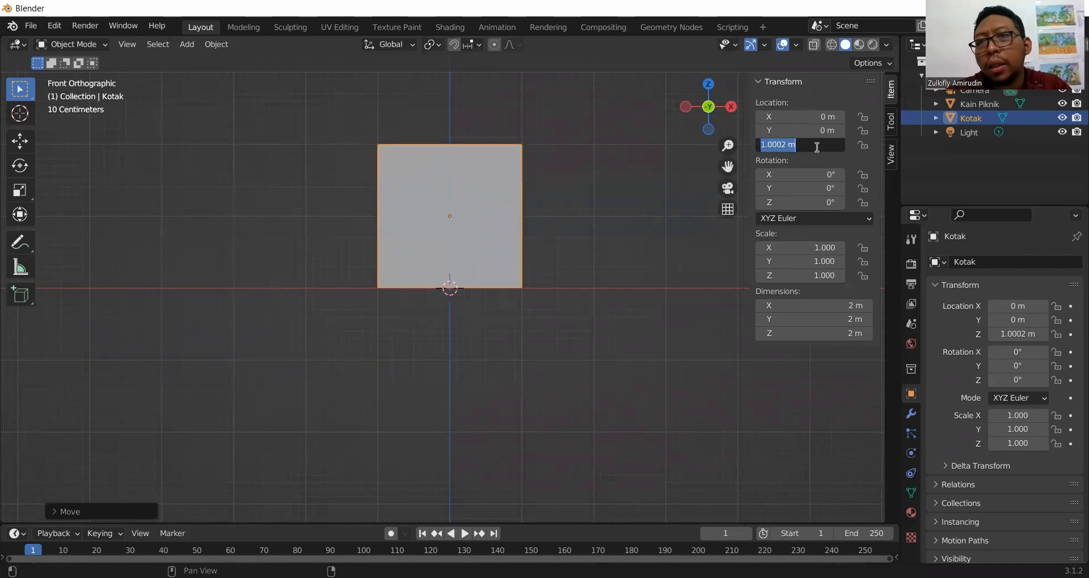
{"action": "type", "text": "1"}
{"action": "key", "text": "Return"}
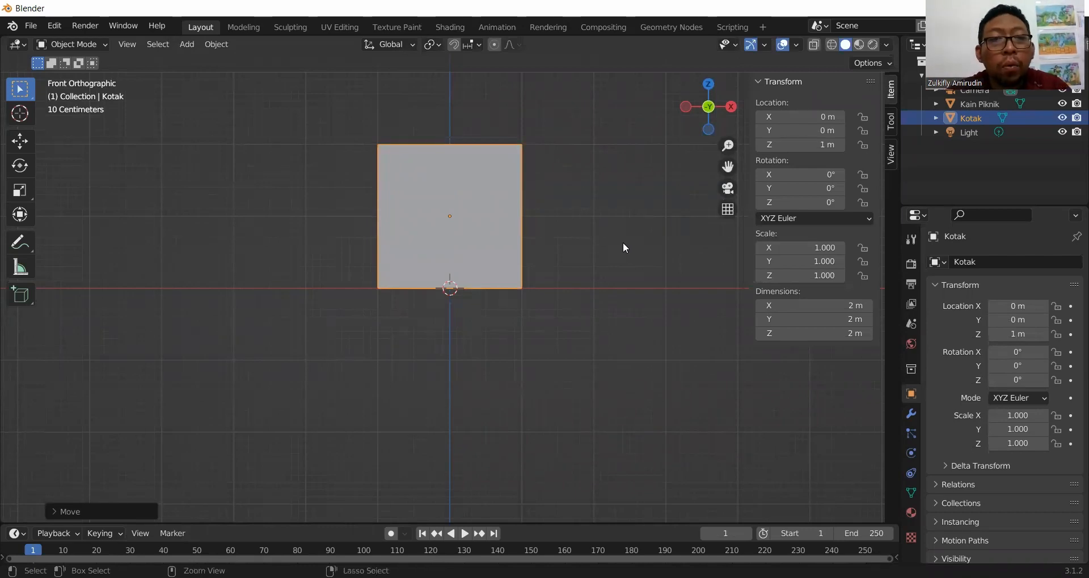
Step: Apply all transforms to the Kotak cube and deselect it
{"action": "key", "text": "ctrl+a"}
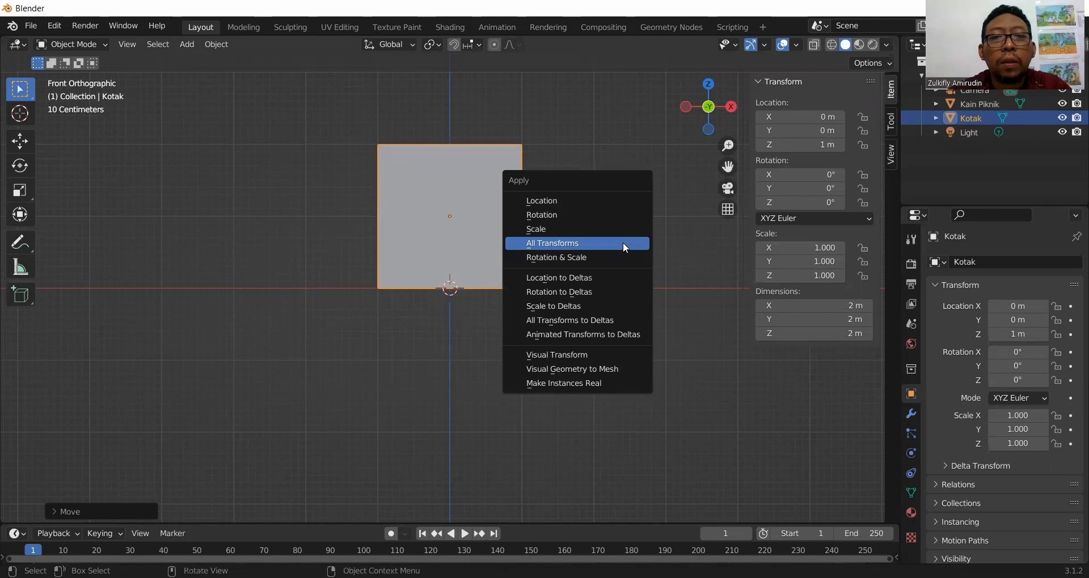
{"action": "left_click", "coordinate": [622, 243]}
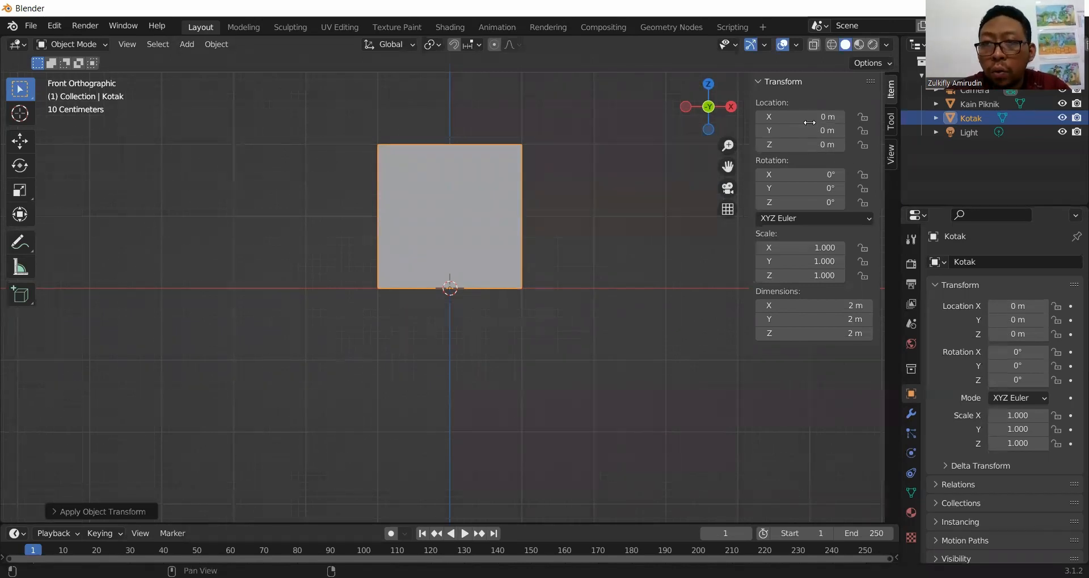
{"action": "left_click", "coordinate": [583, 233]}
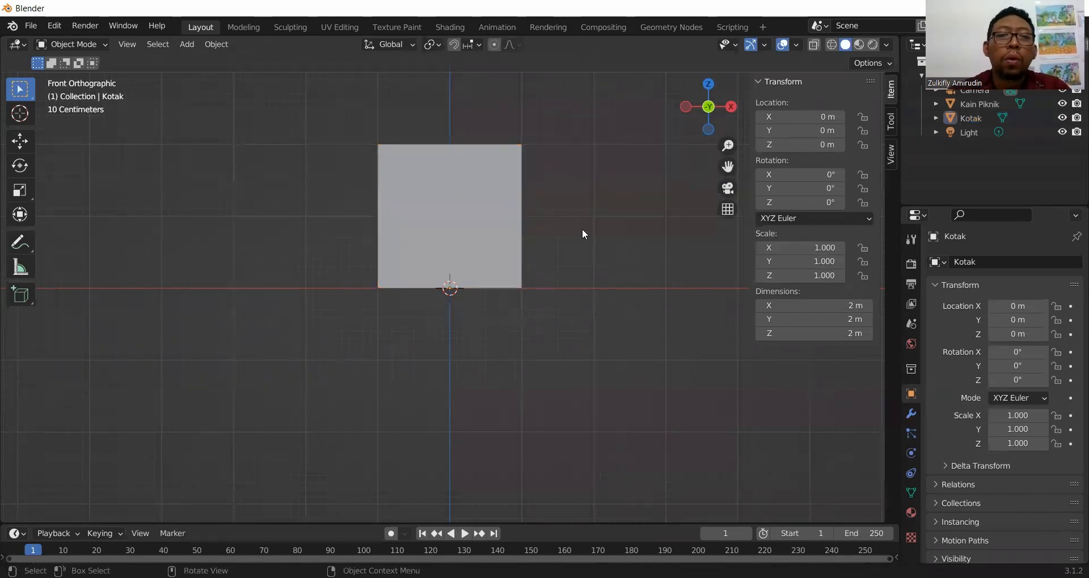
{"action": "middle_click_drag", "start_coordinate": [582, 233], "coordinate": [496, 285]}
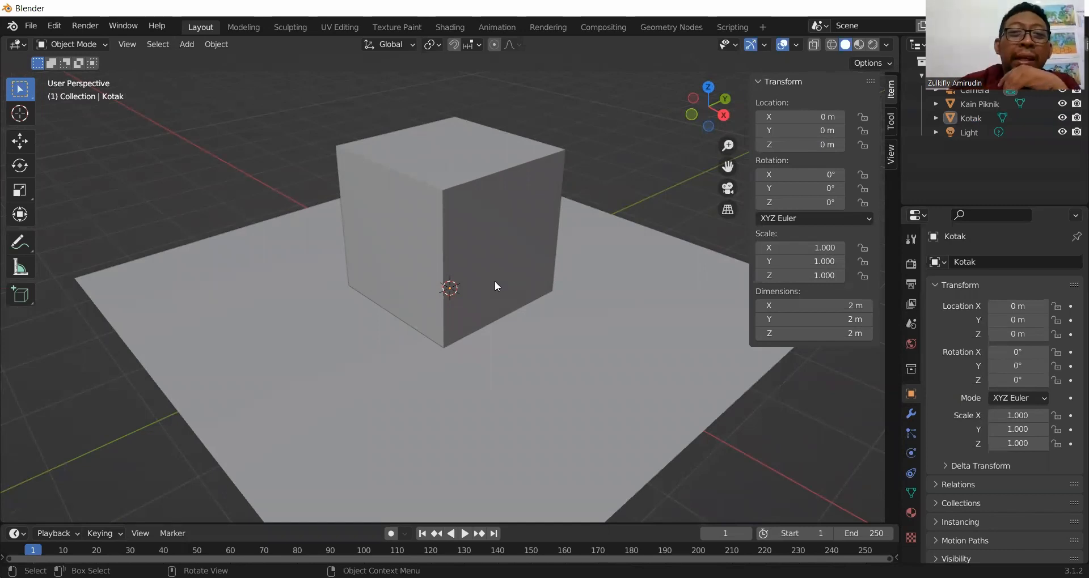
{"action": "scroll", "coordinate": [495, 281], "scroll_direction": "down", "scroll_amount": 4}
{"action": "middle_click_drag", "start_coordinate": [451, 297], "coordinate": [696, 334]}
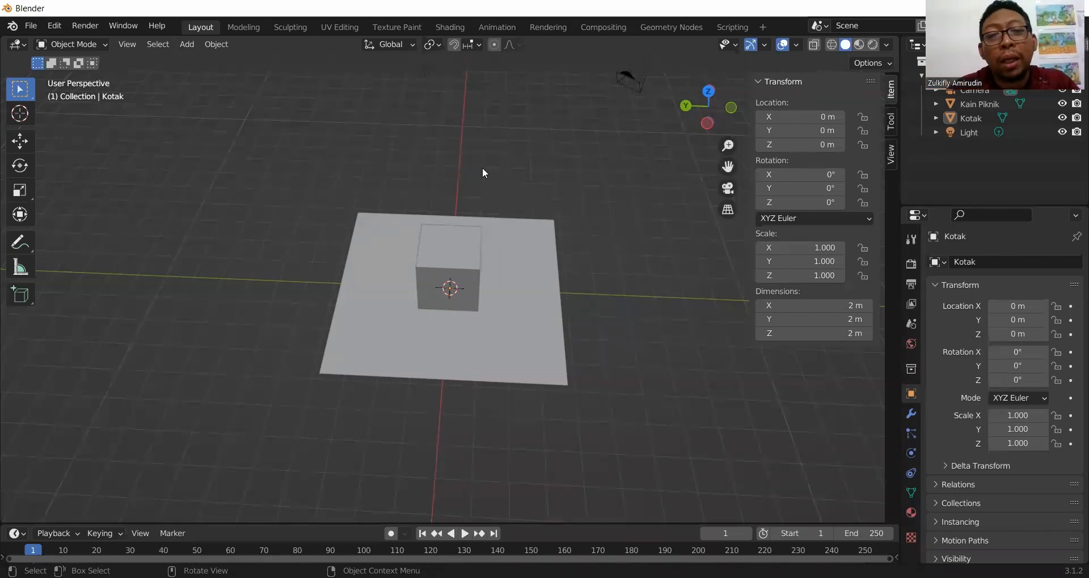
{"action": "middle_click_drag", "start_coordinate": [581, 287], "coordinate": [584, 260]}
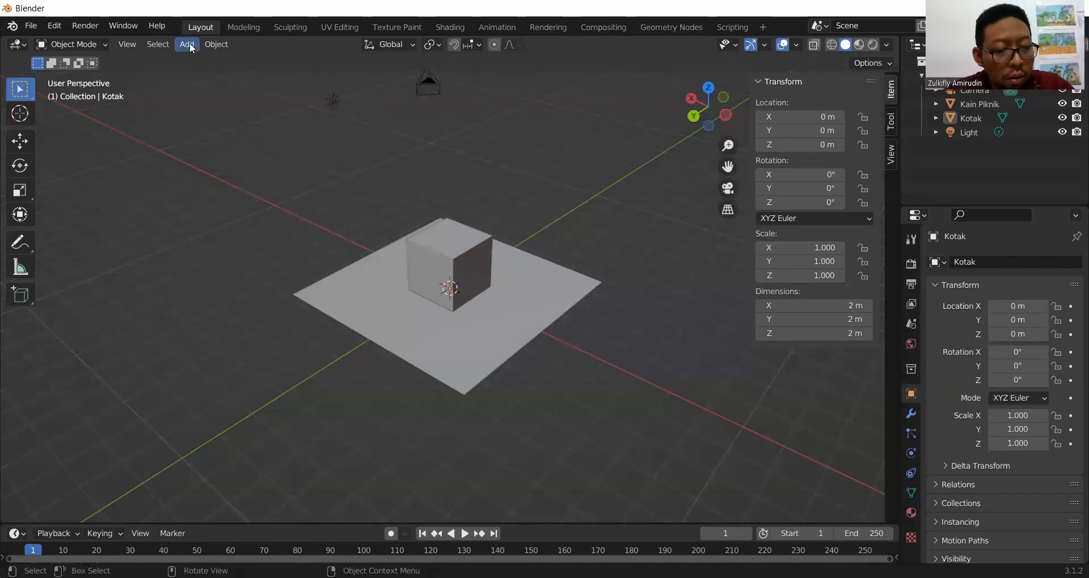
{"action": "key", "text": "shift+a"}
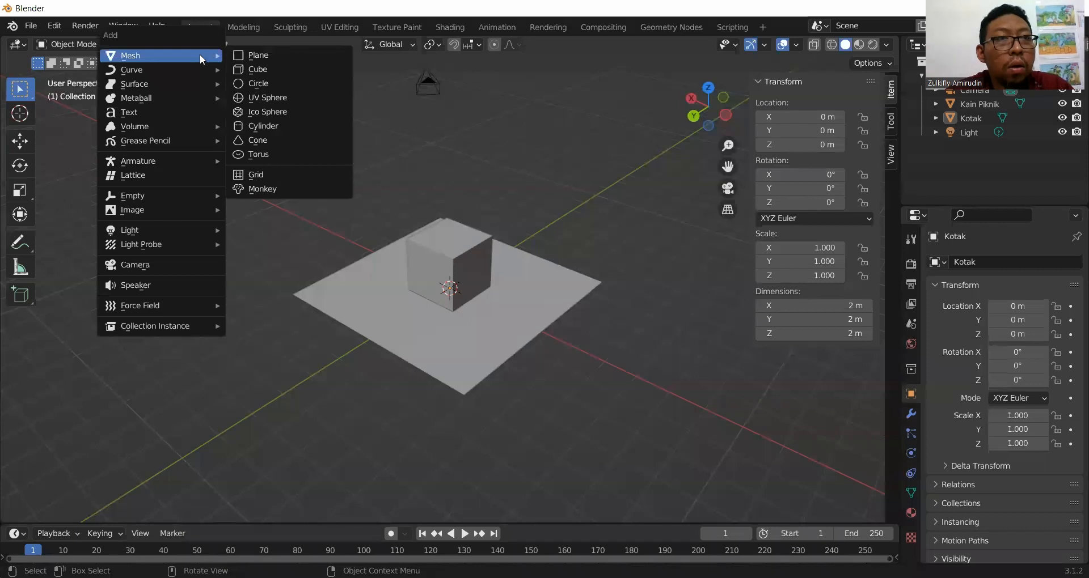
{"action": "left_click", "coordinate": [341, 221]}
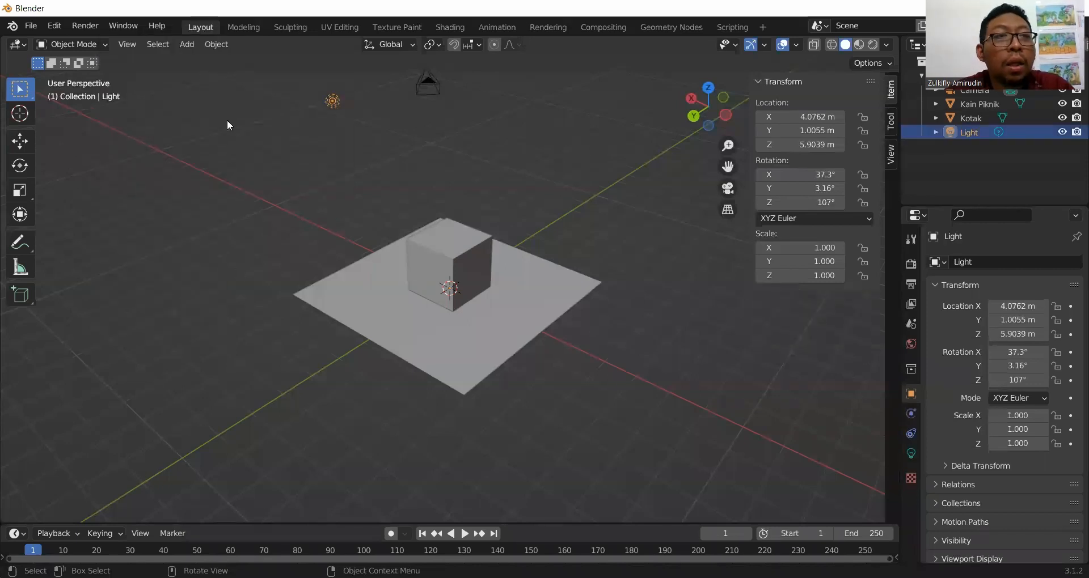
{"action": "left_click", "coordinate": [197, 119]}
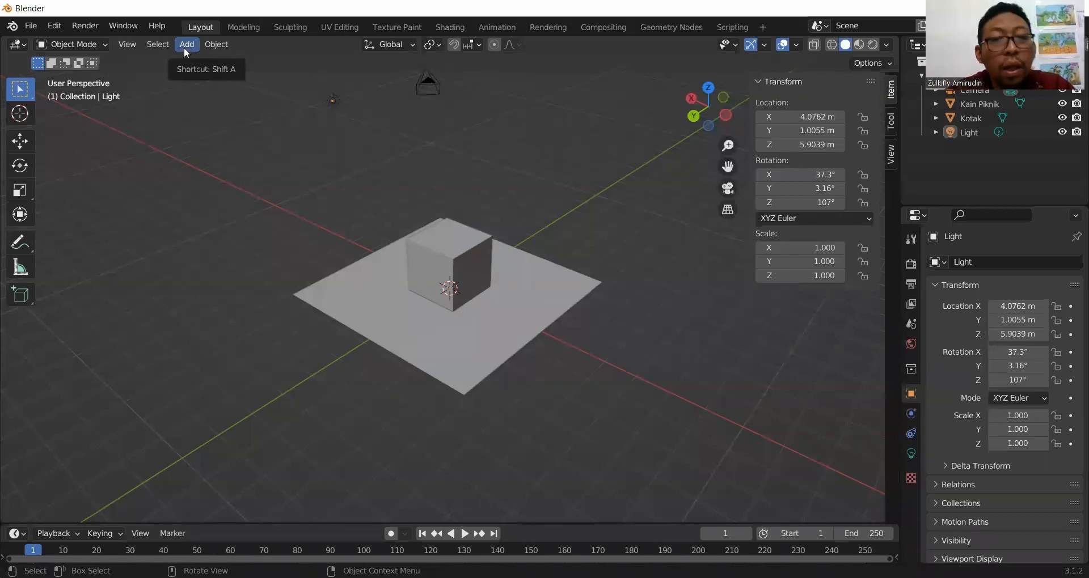
{"action": "key", "text": "shift+a"}
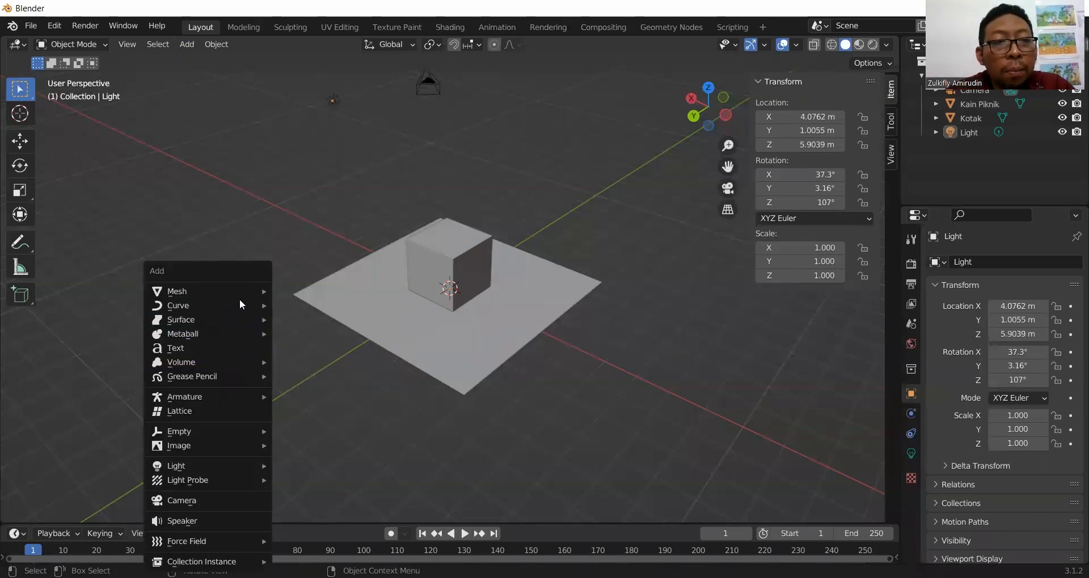
{"action": "mouse_move", "coordinate": [240, 294]}
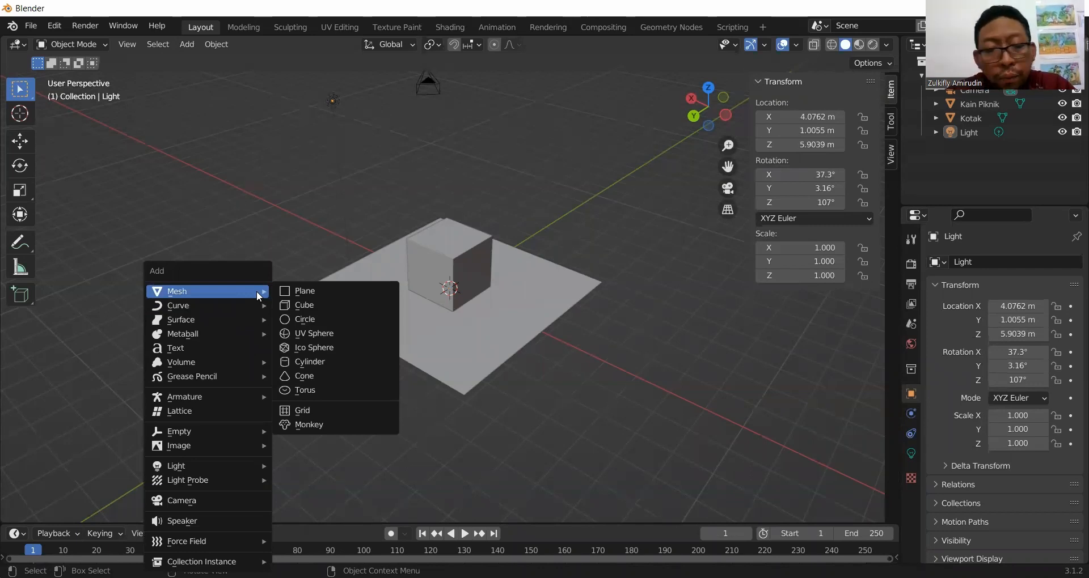
{"action": "key", "text": "Escape"}
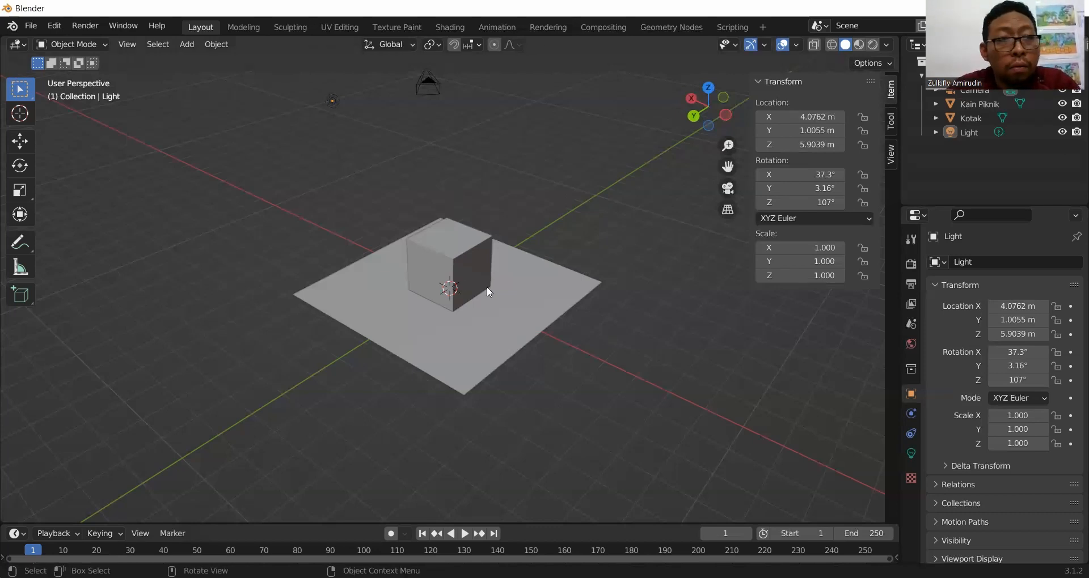
Step: Add a second mesh plane at the origin, beneath the Kotak cube
{"action": "left_click", "coordinate": [187, 44]}
{"action": "mouse_move", "coordinate": [202, 60]}
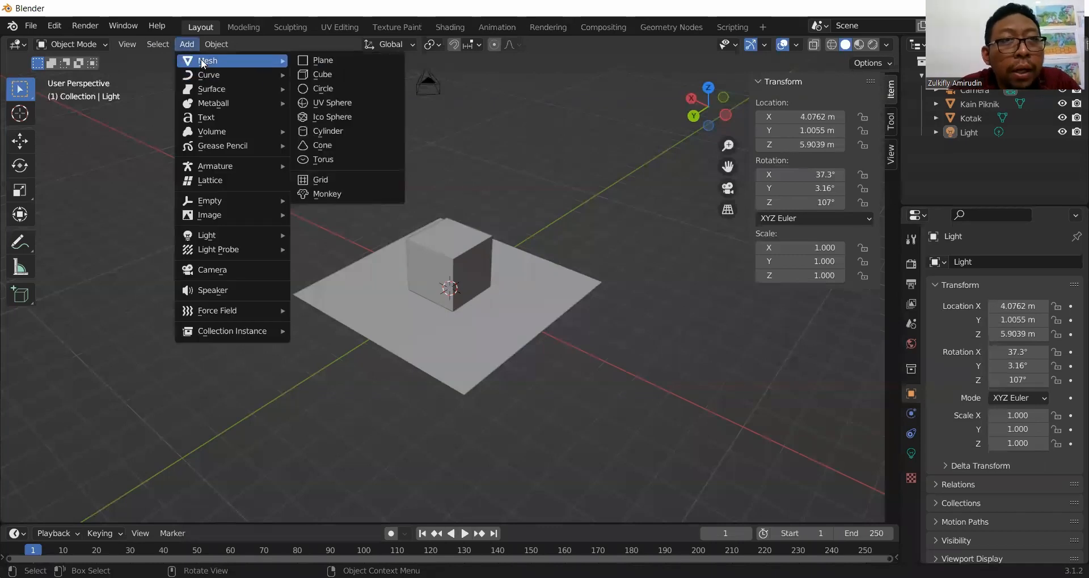
{"action": "left_click", "coordinate": [340, 61]}
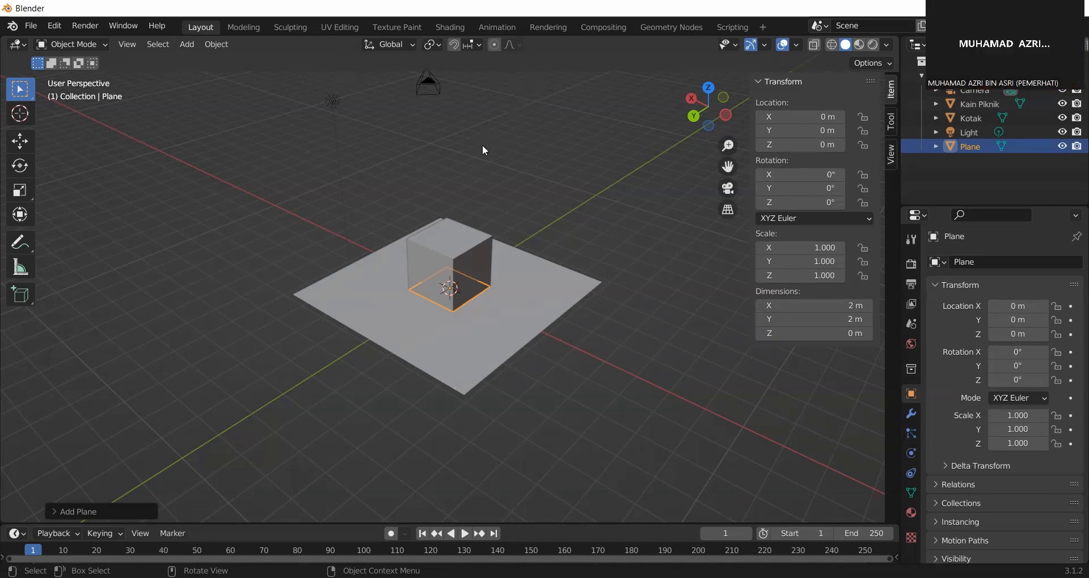
Step: Raise the new plane straight up along the Z axis to about 3 m, above the Kotak cube
{"action": "key", "text": "g"}
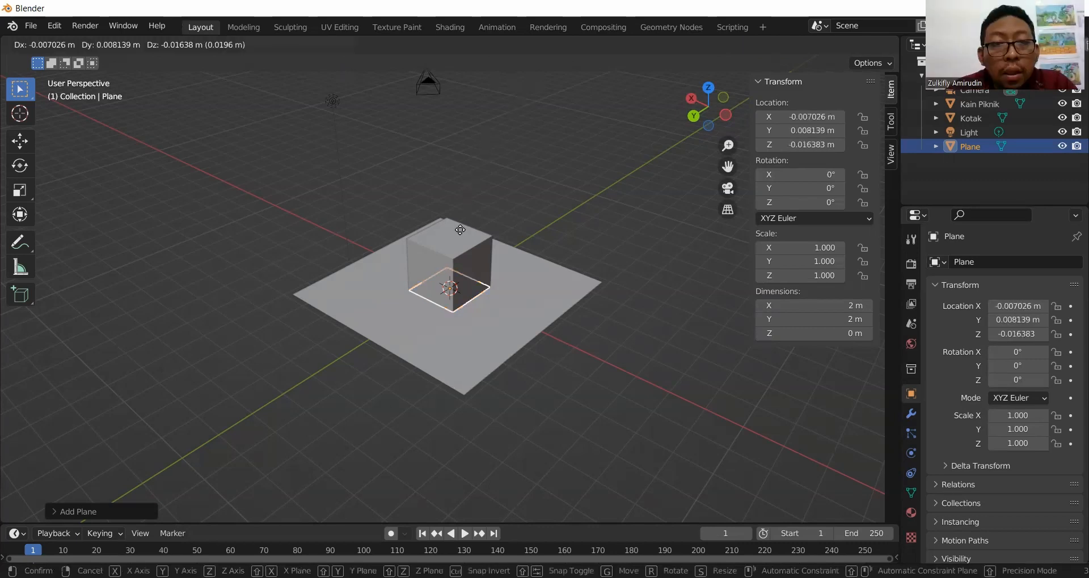
{"action": "right_click", "coordinate": [429, 180]}
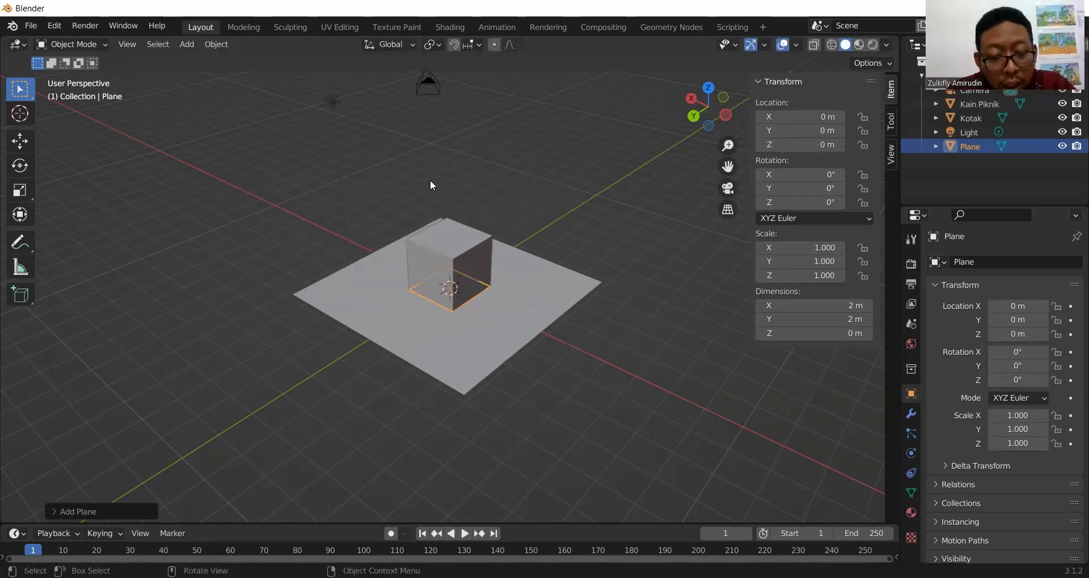
{"action": "key", "text": "g"}
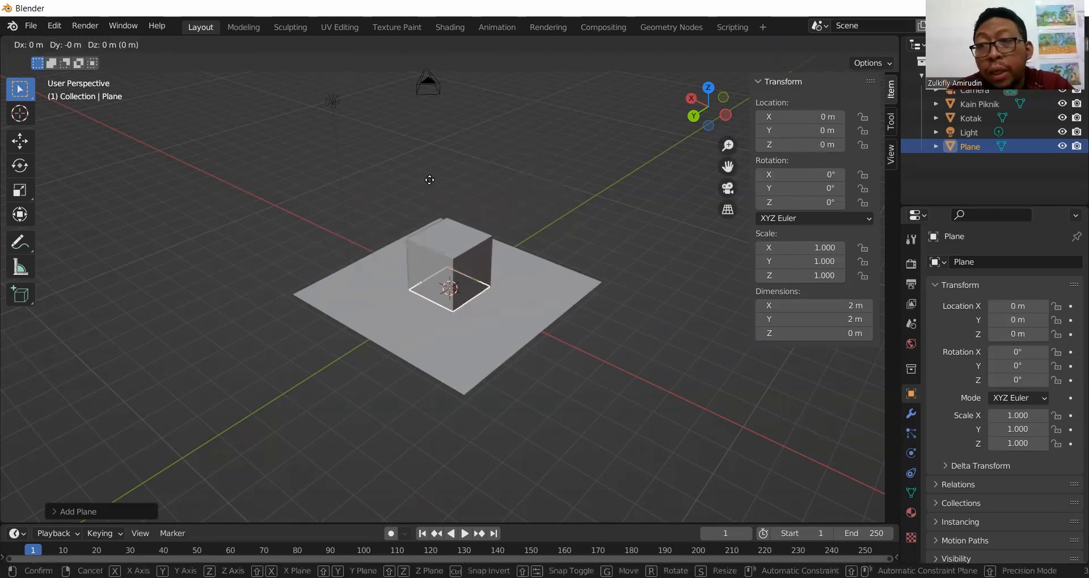
{"action": "key", "text": "z"}
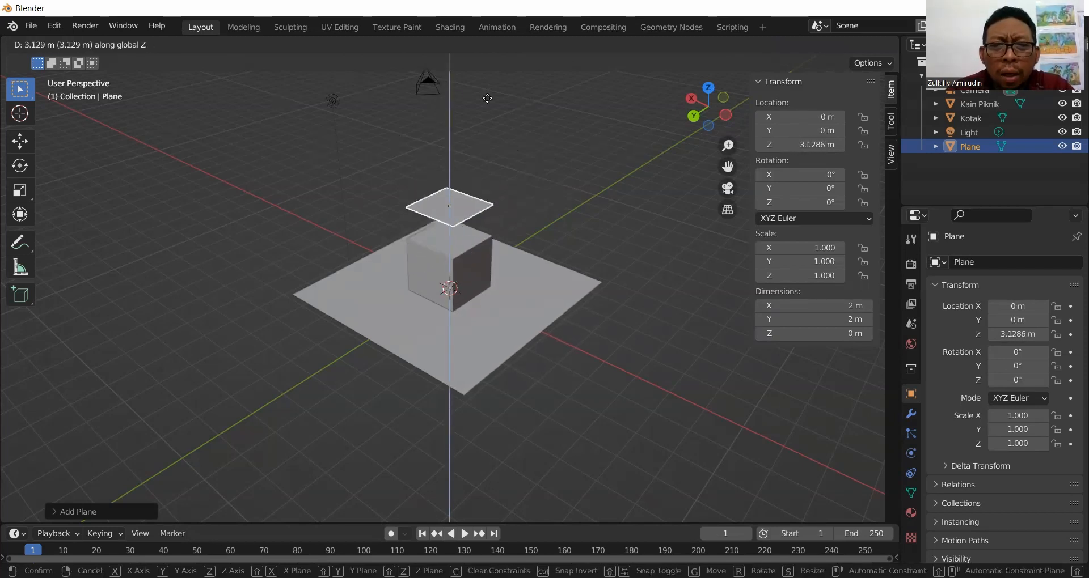
{"action": "left_click", "coordinate": [436, 101]}
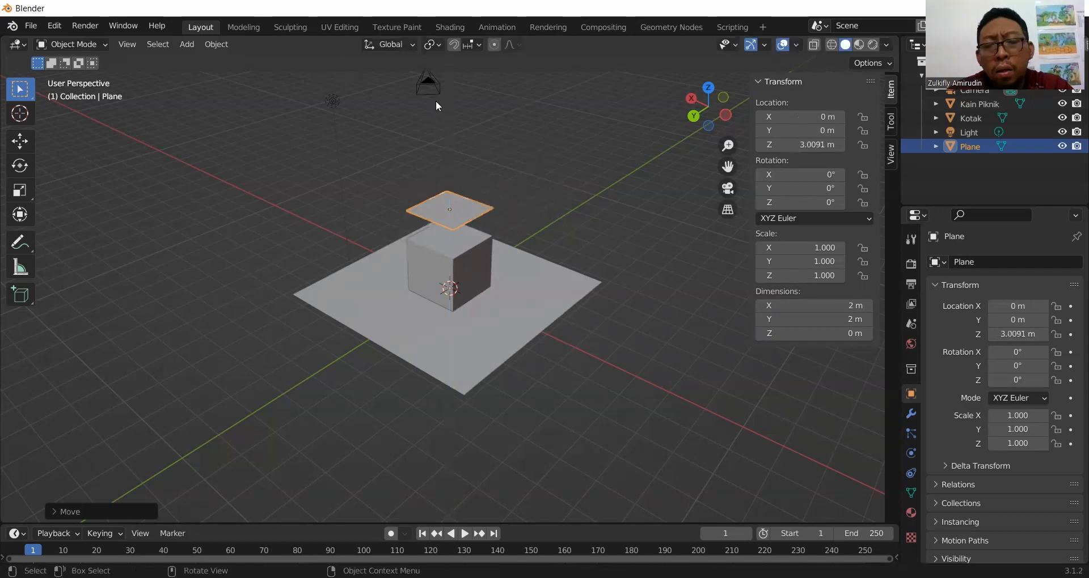
Step: Scale the raised plane uniformly by about 3.17 so it measures about 6.34 m per side
{"action": "middle_click_drag", "start_coordinate": [436, 101], "coordinate": [463, 233]}
{"action": "key", "text": "g"}
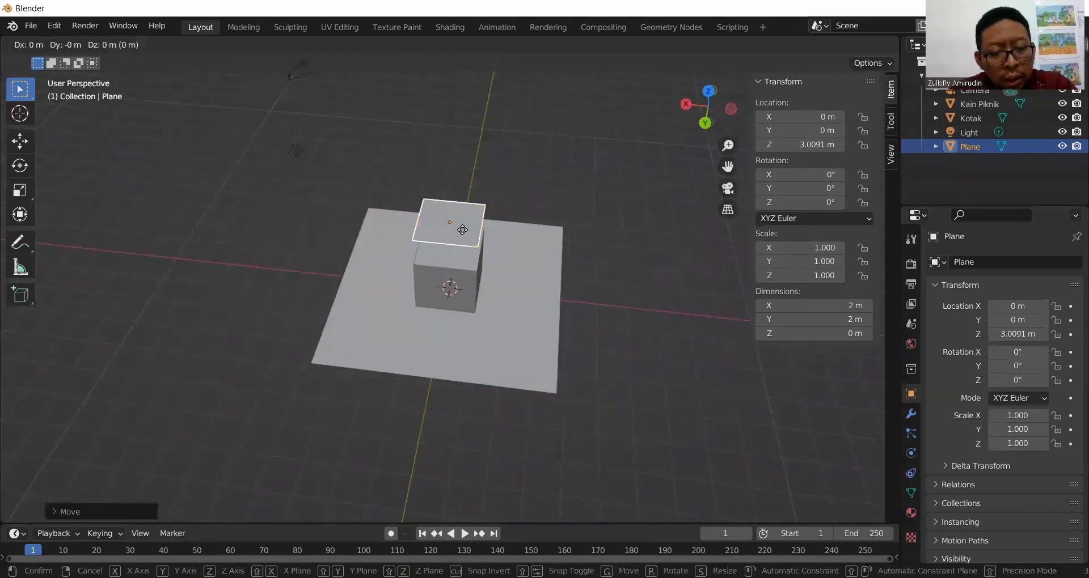
{"action": "key", "text": "s"}
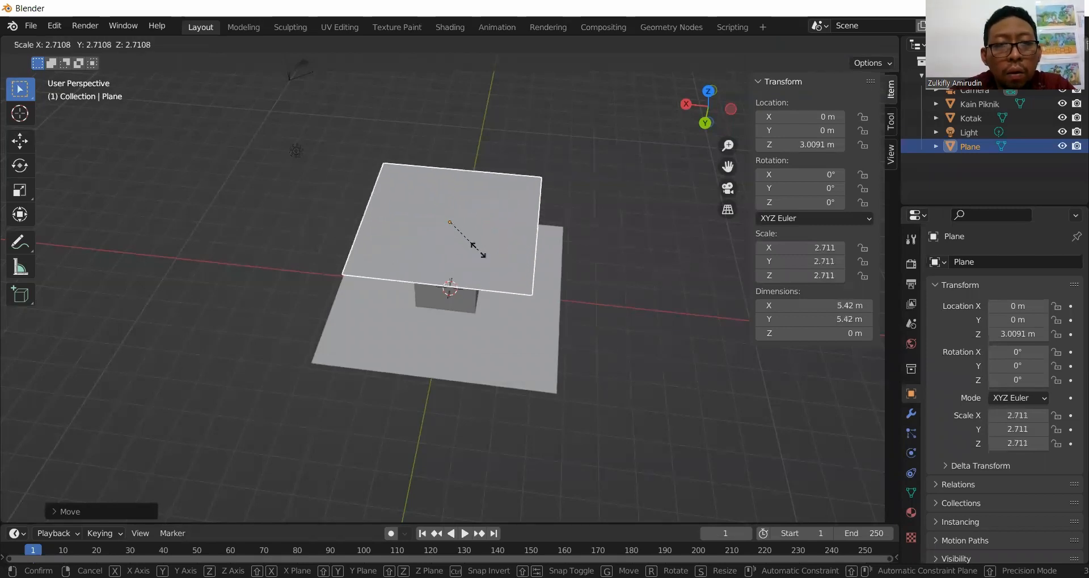
{"action": "left_click", "coordinate": [483, 256]}
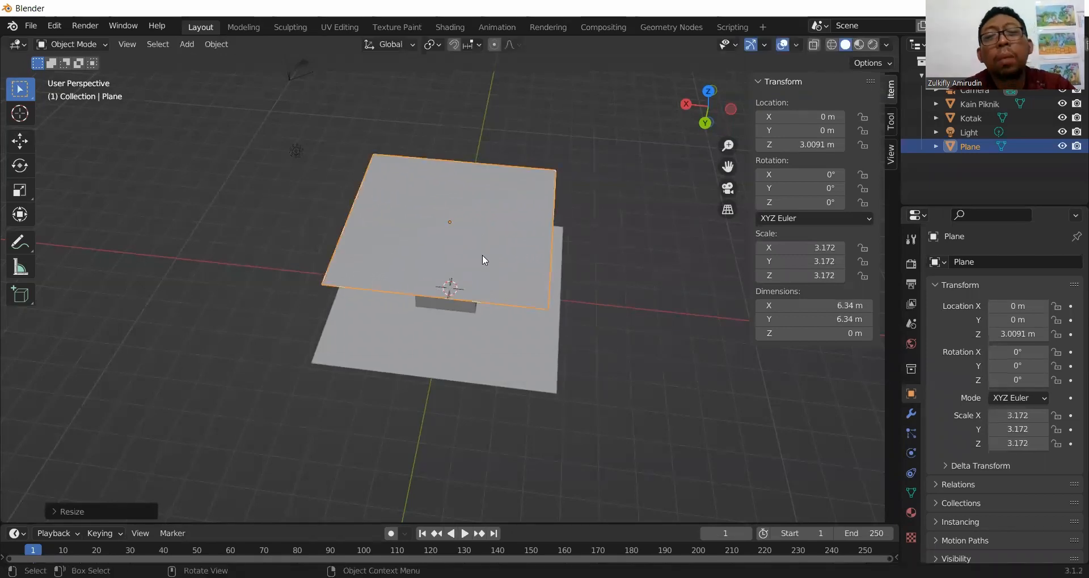
Step: Apply all transforms to the enlarged upper plane
{"action": "middle_click_drag", "start_coordinate": [631, 272], "coordinate": [639, 222]}
{"action": "scroll", "coordinate": [664, 195], "scroll_direction": "up", "scroll_amount": 4}
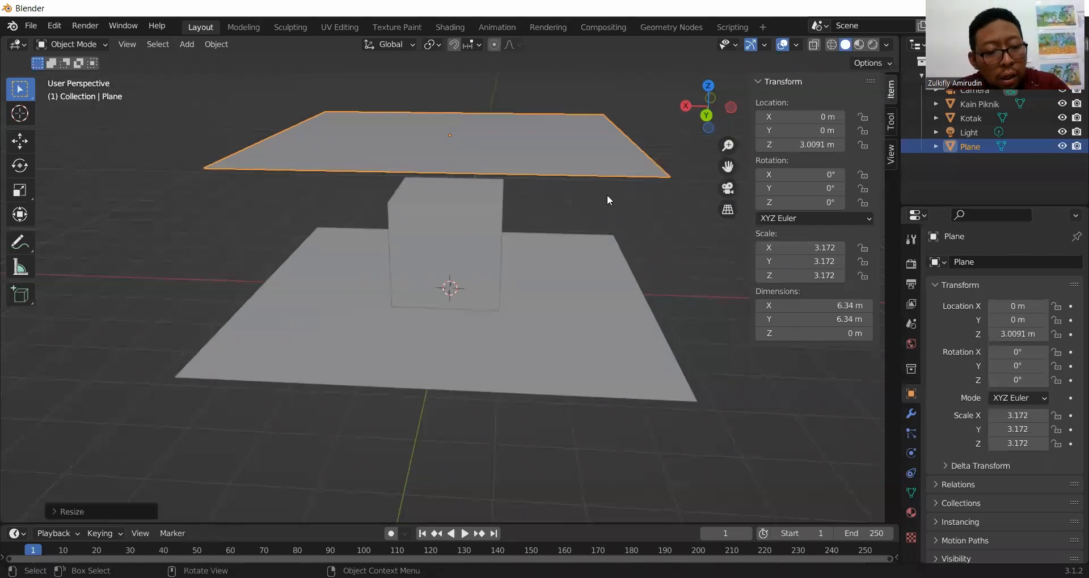
{"action": "key", "text": "ctrl+a"}
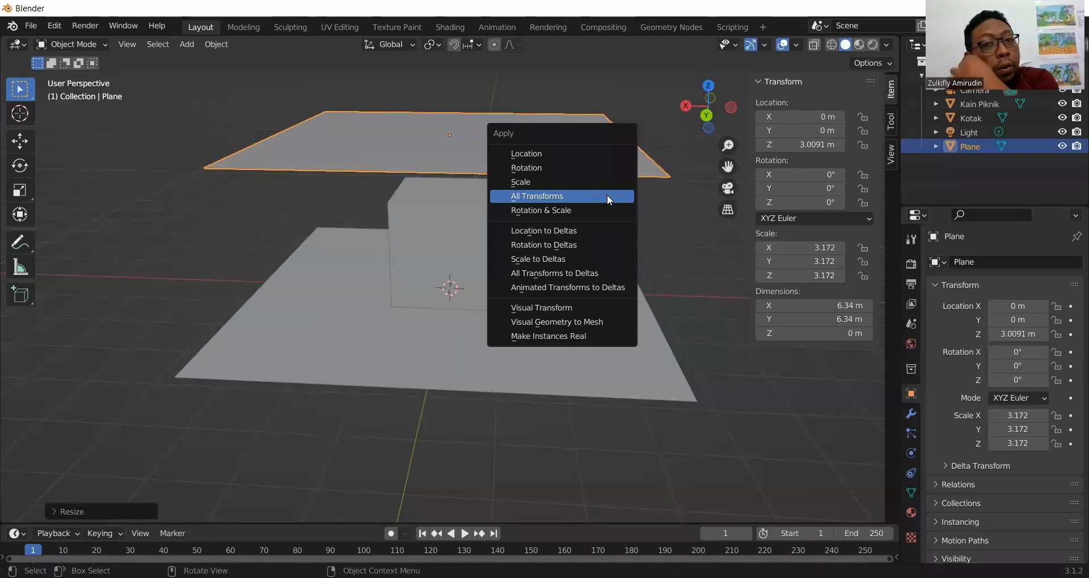
{"action": "left_click", "coordinate": [607, 195]}
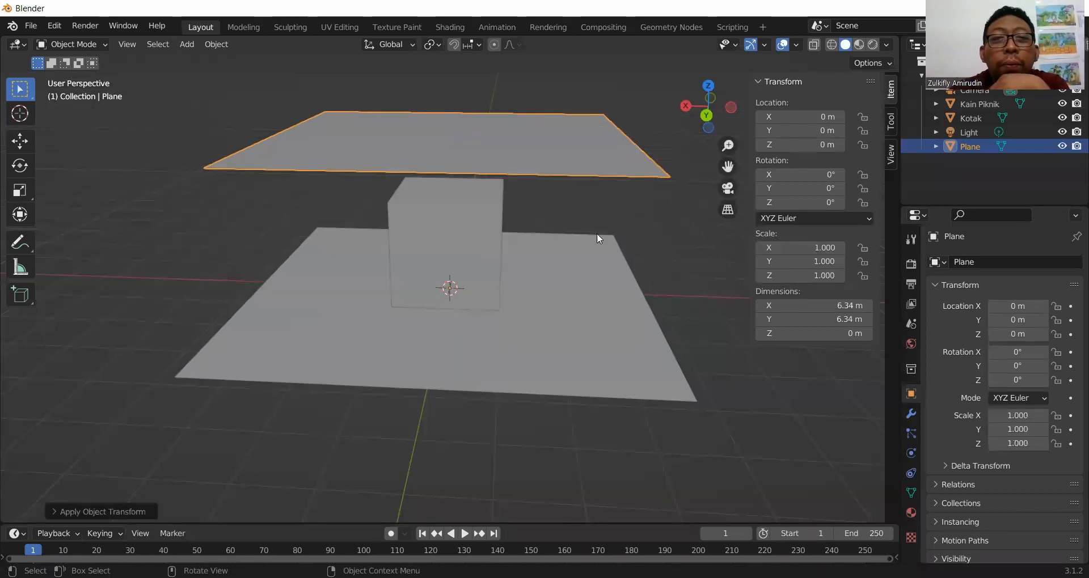
Step: Rename the upper plane object as Kain
{"action": "double_click", "coordinate": [970, 148]}
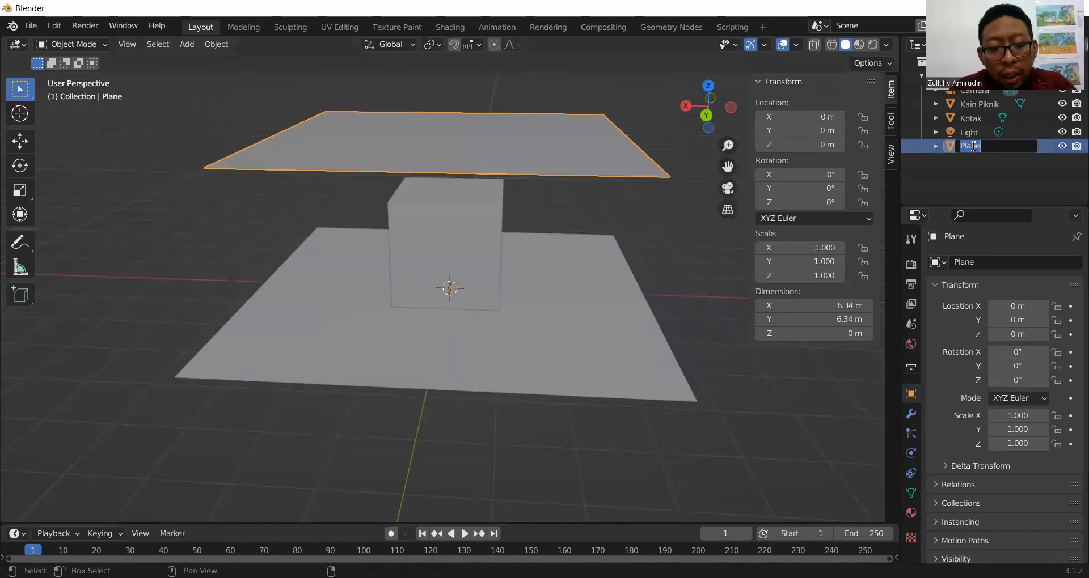
{"action": "type", "text": "Kain"}
{"action": "key", "text": "Return"}
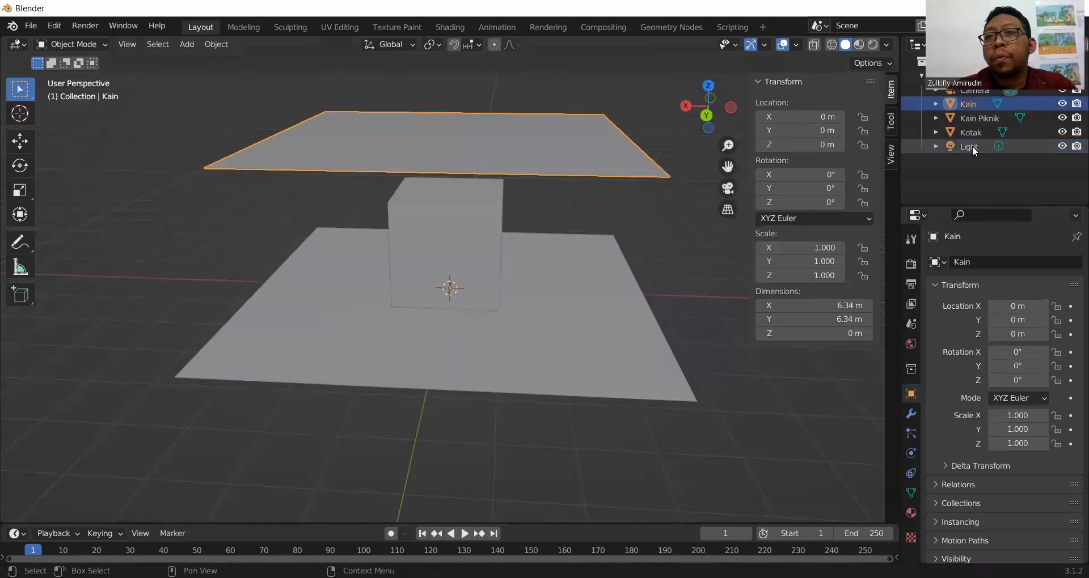
Step: Select the Kain Piknik plane and the Kotak cube in turn to check which object each name refers to
{"action": "left_click", "coordinate": [968, 121]}
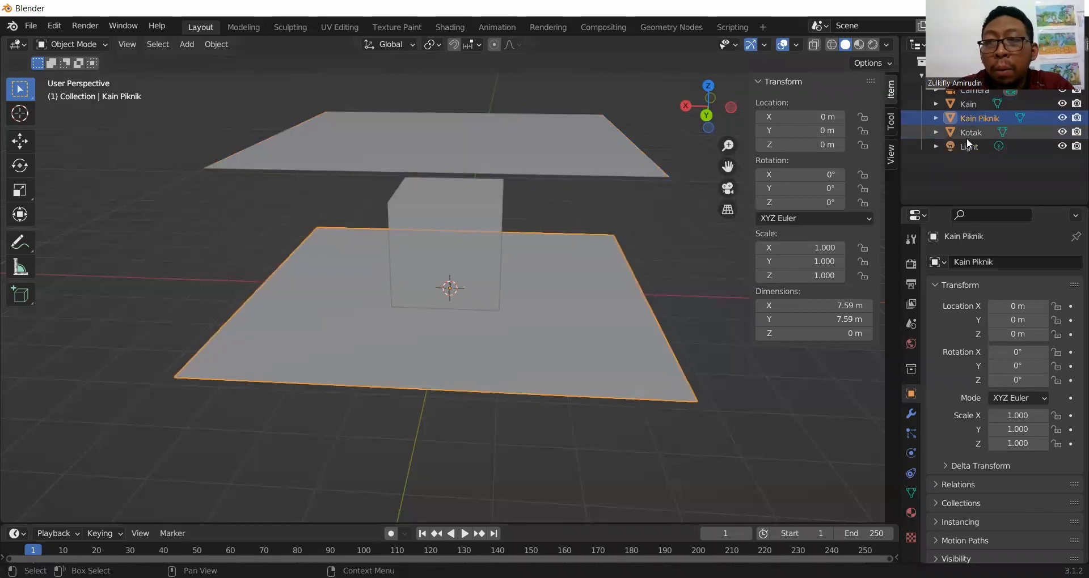
{"action": "left_click", "coordinate": [966, 136]}
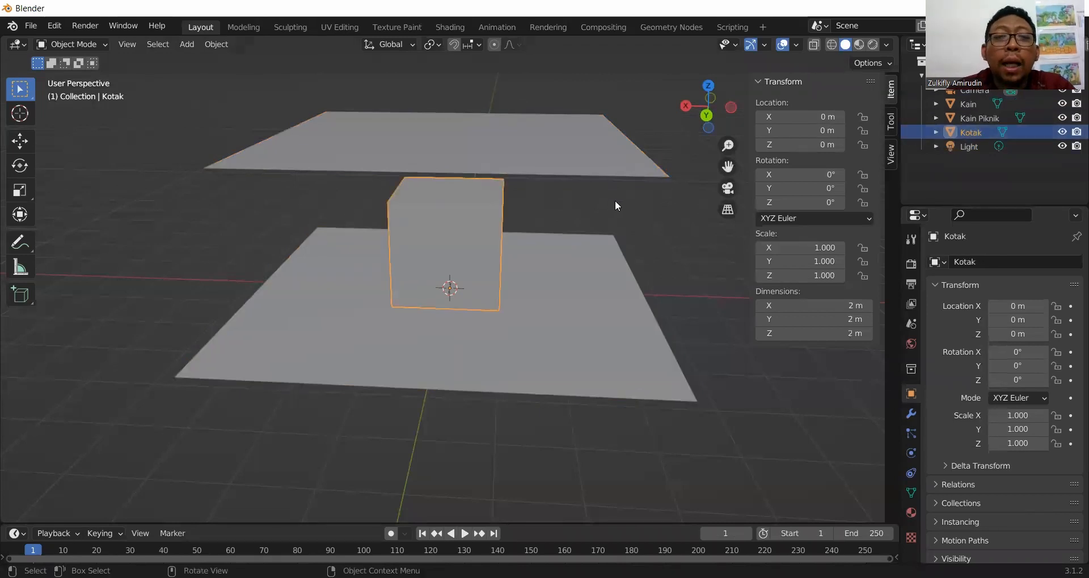
{"action": "left_click", "coordinate": [618, 251]}
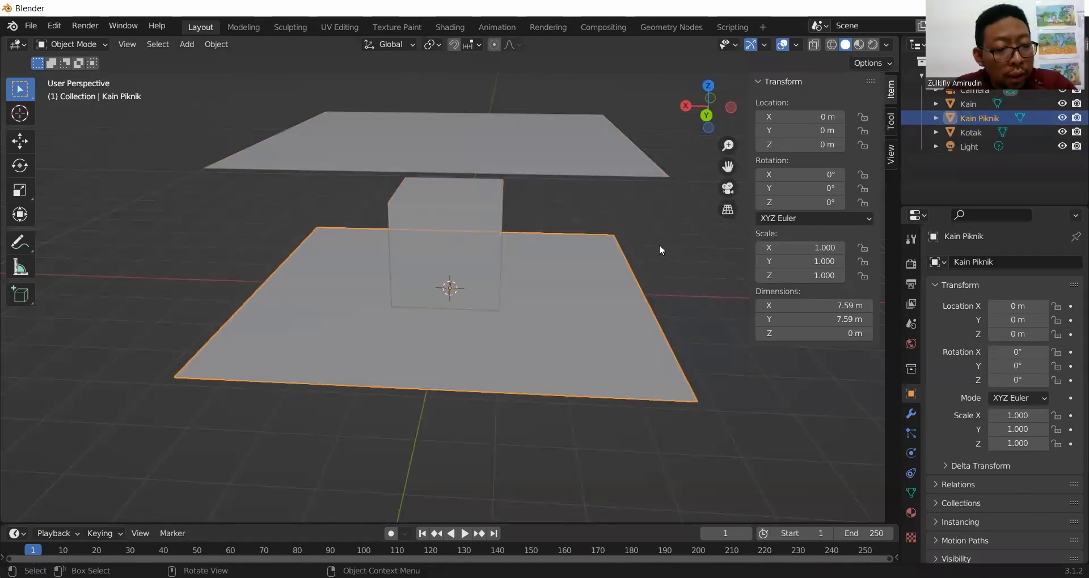
Step: Preview the scene in Rendered shading and return the viewport to Solid shading
{"action": "left_click", "coordinate": [666, 276]}
{"action": "key", "text": "z"}
{"action": "key", "text": "w"}
{"action": "key", "text": "z"}
{"action": "left_click", "coordinate": [570, 202]}
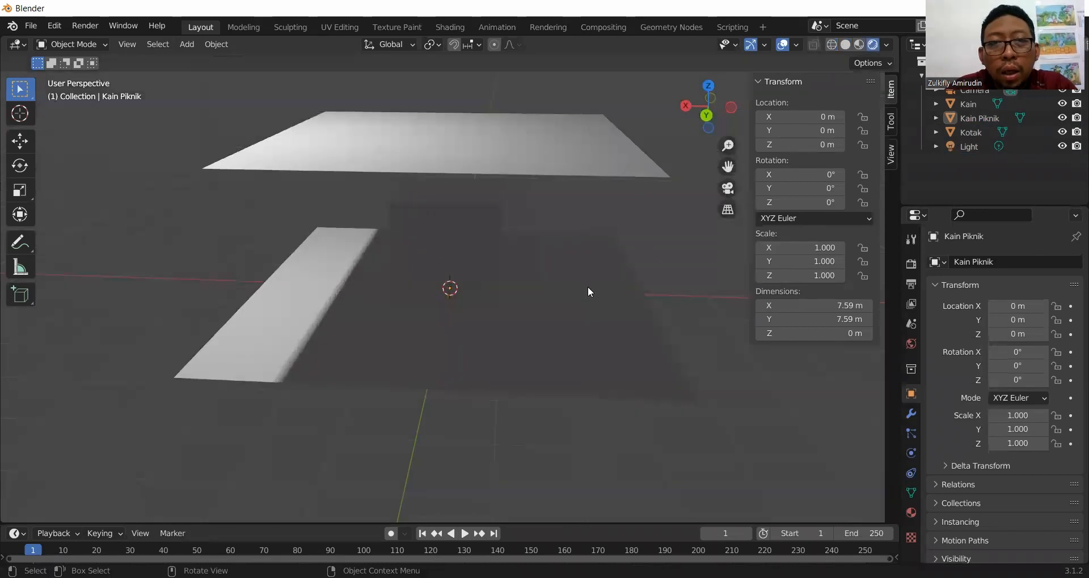
{"action": "left_click", "coordinate": [588, 334]}
{"action": "key", "text": "z"}
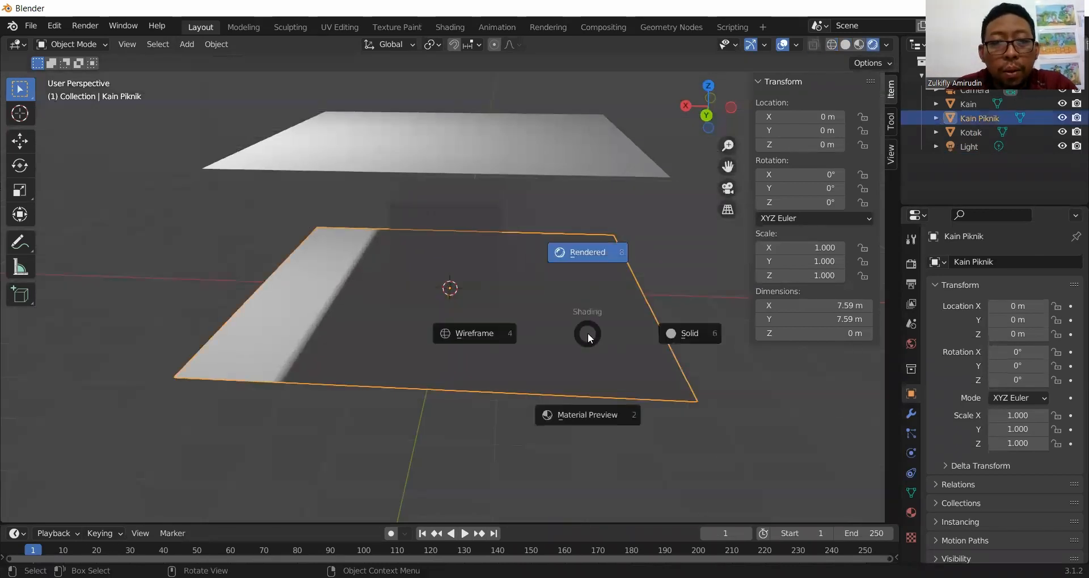
{"action": "left_click", "coordinate": [696, 334]}
{"action": "left_click", "coordinate": [682, 285]}
Step: Select the Kain Piknik floor plane and create a new material for it
{"action": "left_click", "coordinate": [597, 290]}
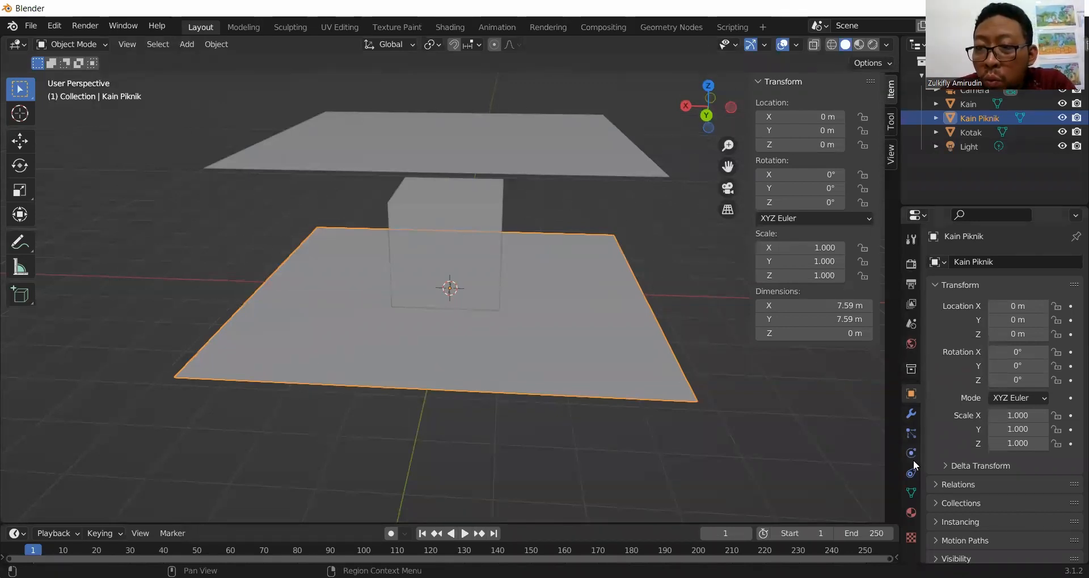
{"action": "left_click", "coordinate": [910, 513]}
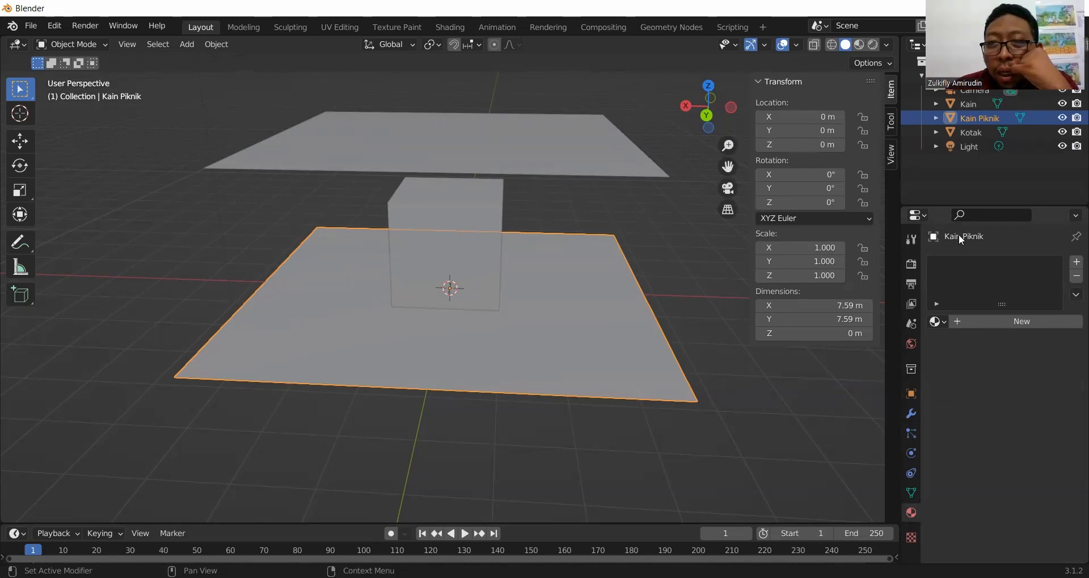
{"action": "left_click", "coordinate": [979, 325]}
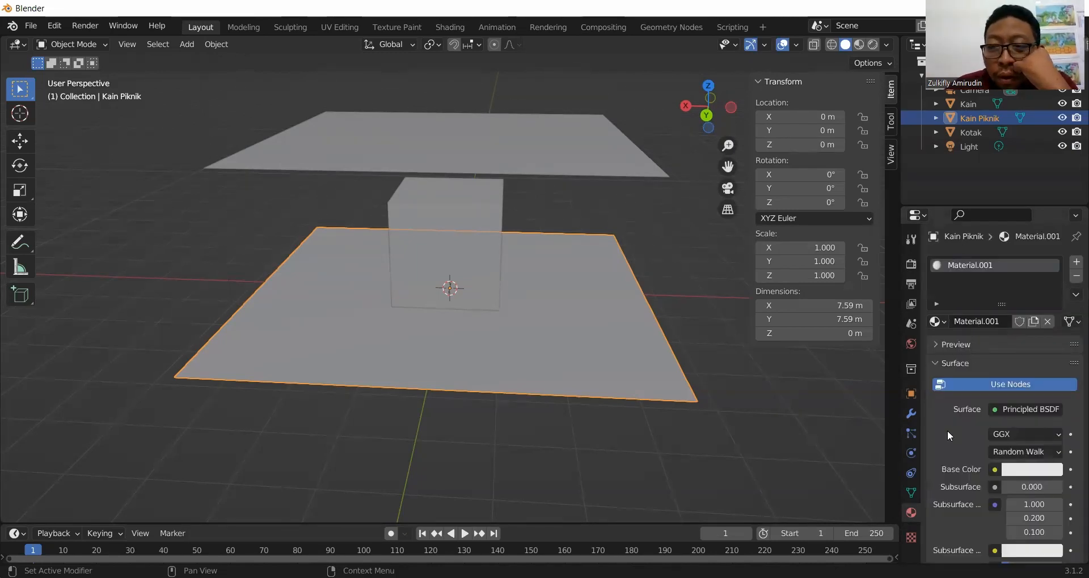
Step: Set the Base Color of the Kain Piknik material to a light red
{"action": "left_click", "coordinate": [1011, 473]}
{"action": "left_click", "coordinate": [990, 352]}
{"action": "left_click_drag", "start_coordinate": [991, 352], "coordinate": [986, 358]}
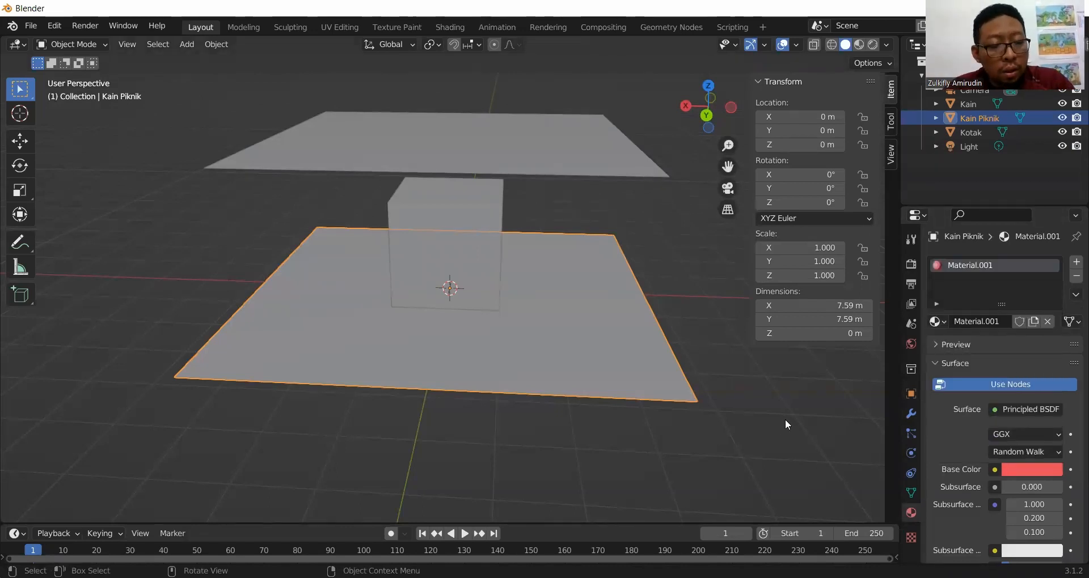
Step: Switch the viewport to Rendered shading and set the Kain Piknik material's Base Color to blue
{"action": "key", "text": "z"}
{"action": "left_click", "coordinate": [783, 350]}
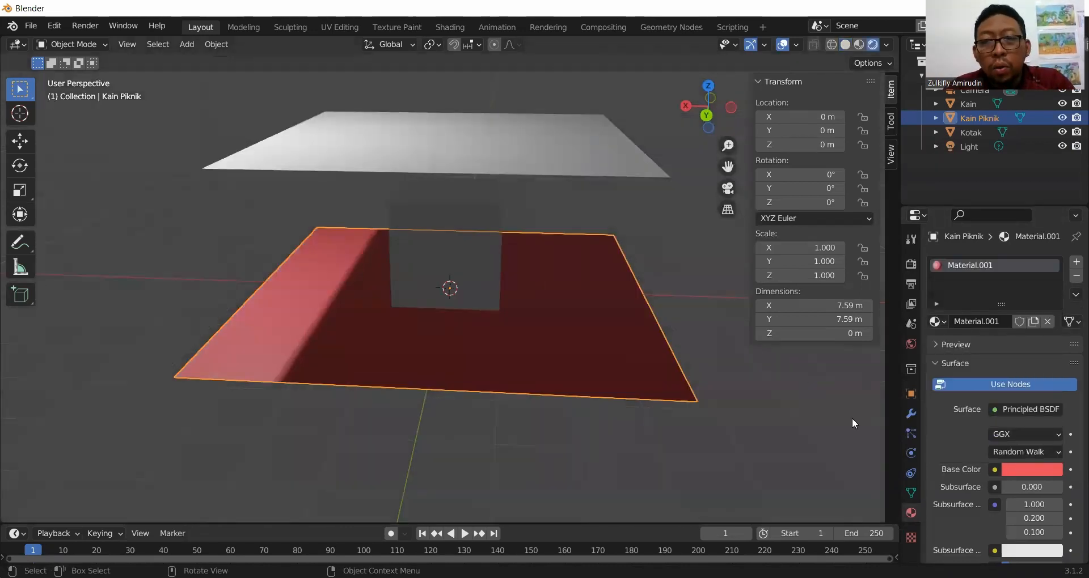
{"action": "left_click", "coordinate": [1012, 468]}
{"action": "left_click_drag", "start_coordinate": [953, 343], "coordinate": [1014, 302]}
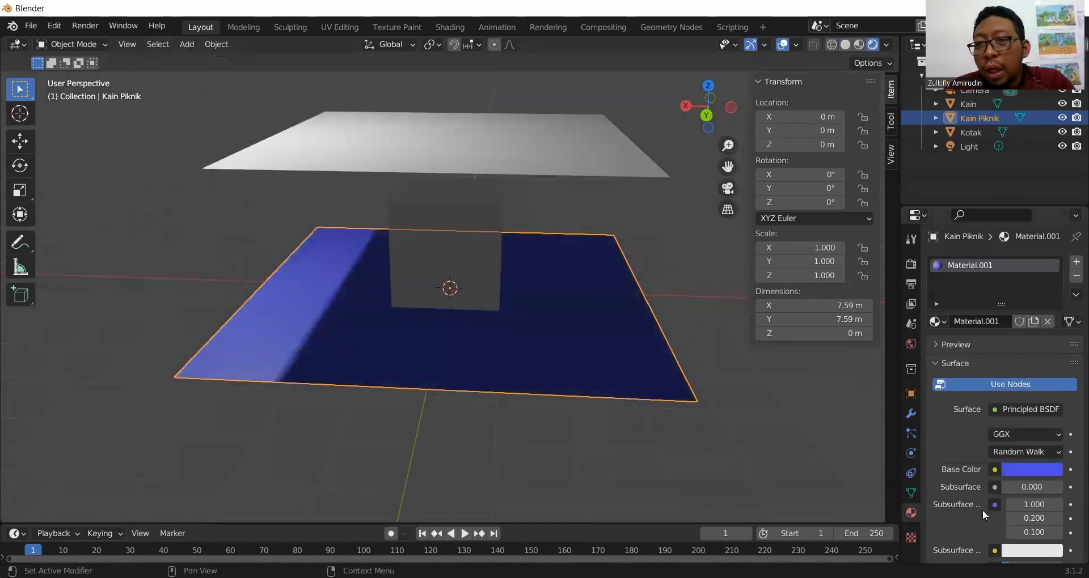
Step: Assign an Image Texture to the Base Color of the Kain Piknik material
{"action": "left_click", "coordinate": [995, 470]}
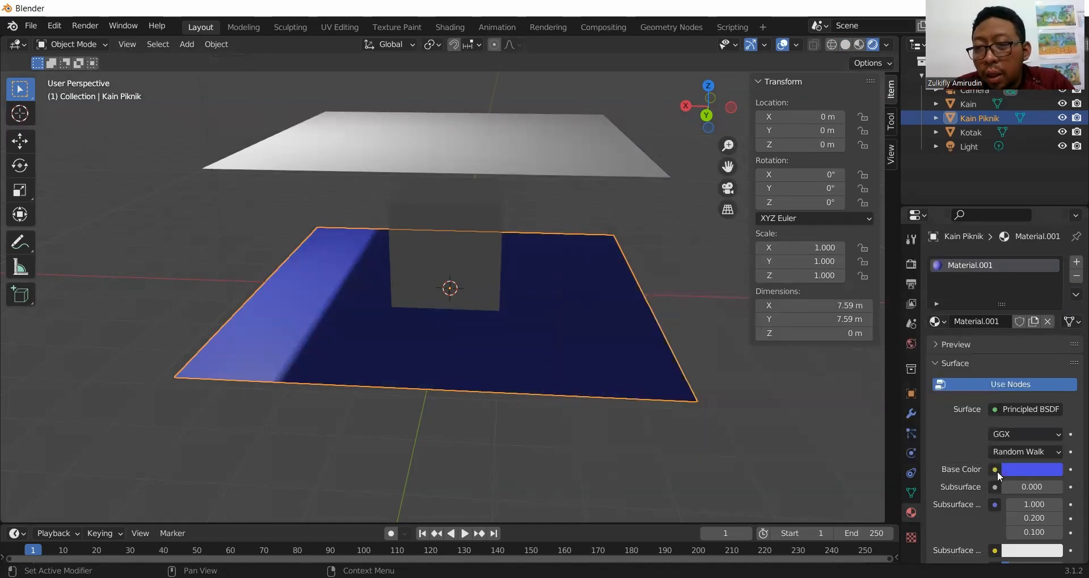
{"action": "left_click", "coordinate": [995, 470]}
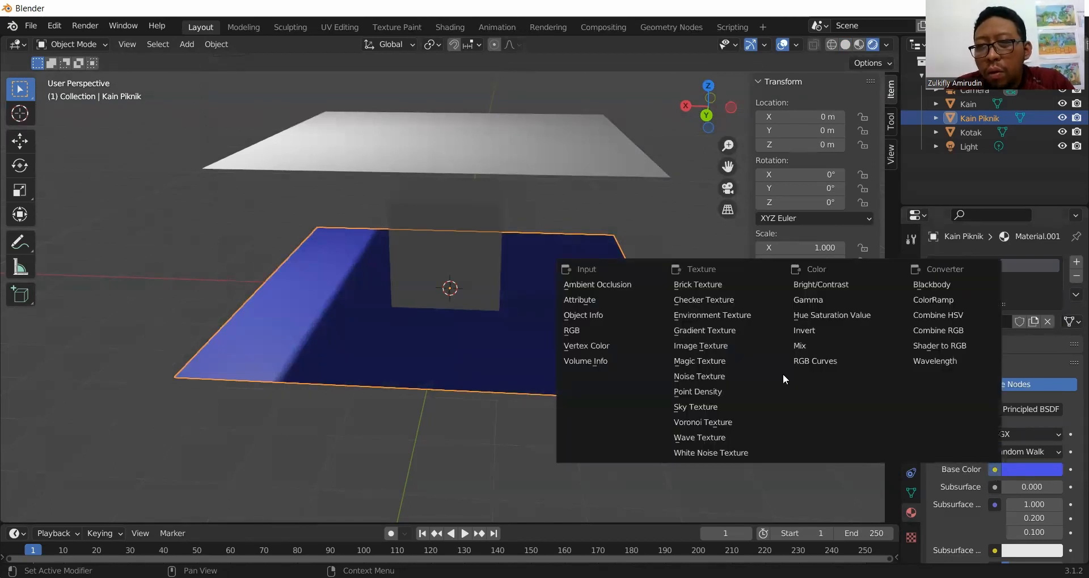
{"action": "left_click", "coordinate": [707, 346]}
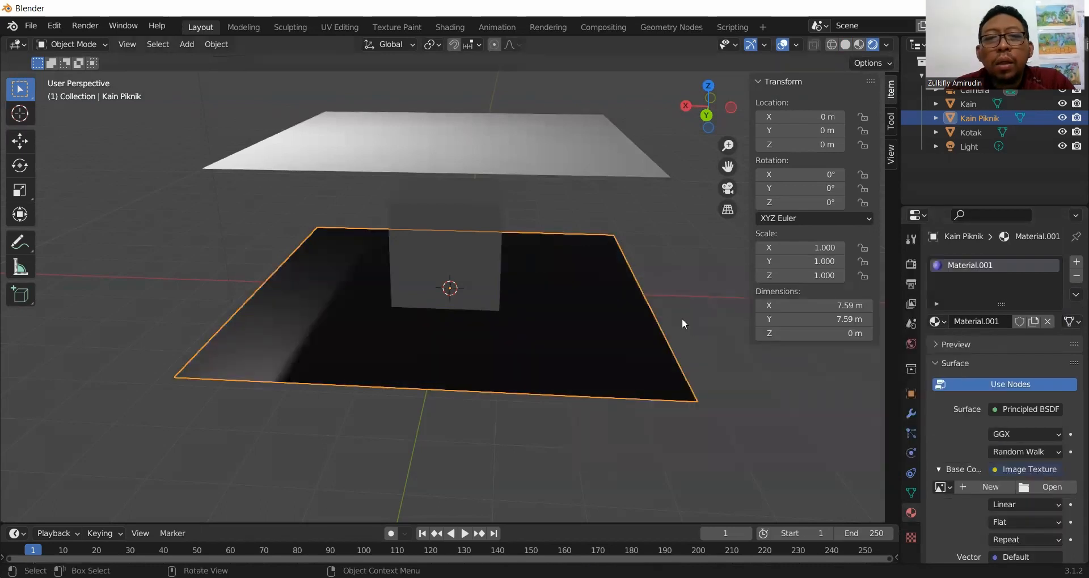
{"action": "left_click", "coordinate": [1033, 487]}
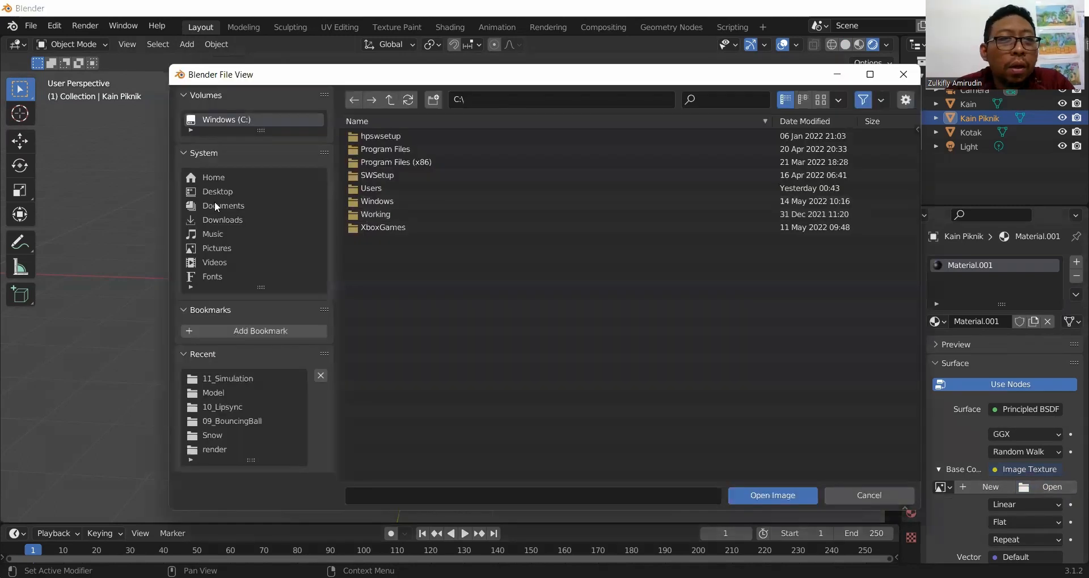
{"action": "left_click", "coordinate": [215, 193]}
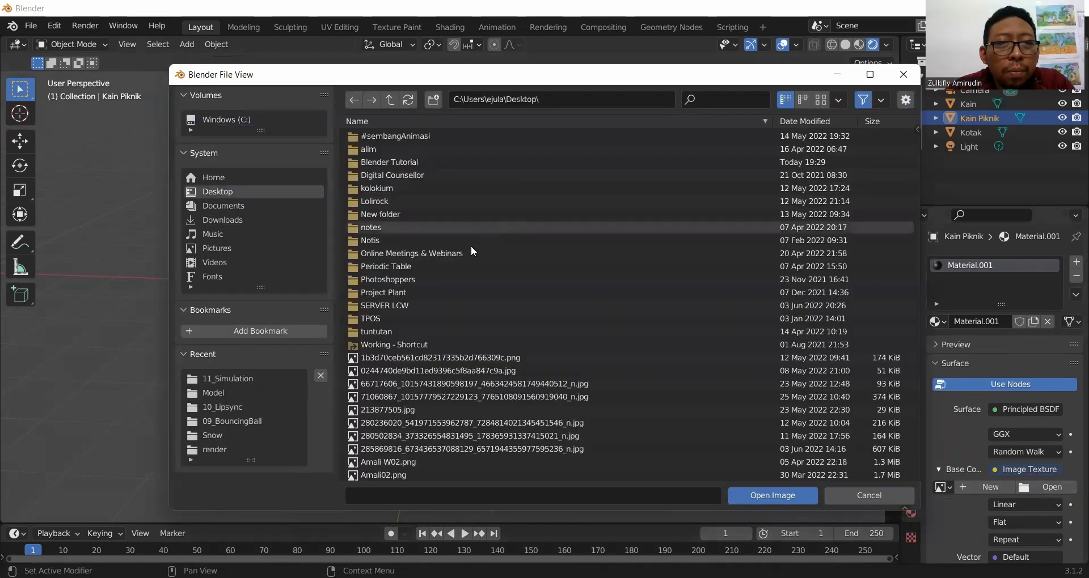
{"action": "double_click", "coordinate": [404, 163]}
{"action": "double_click", "coordinate": [392, 267]}
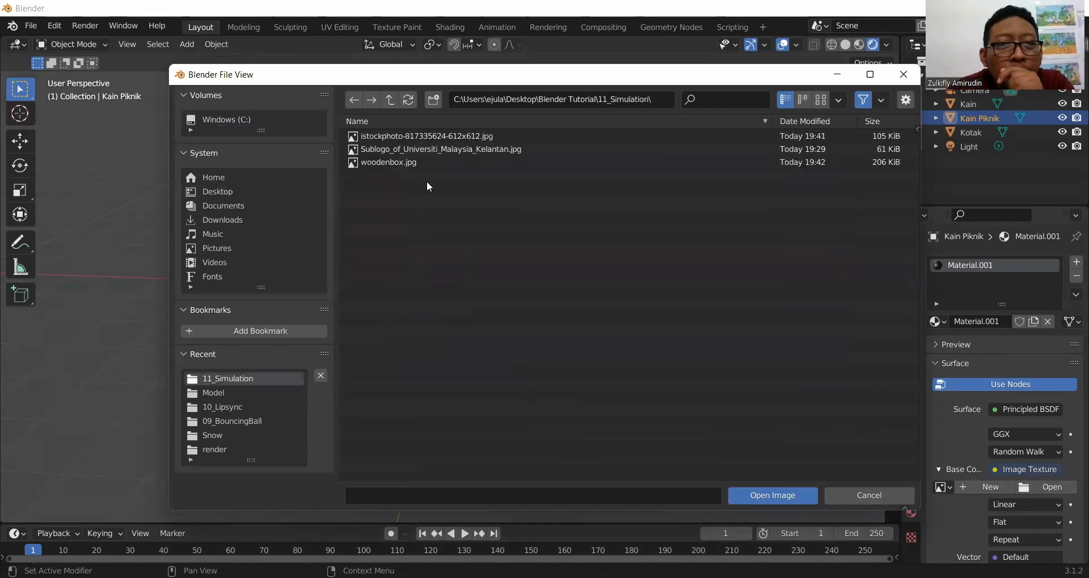
{"action": "left_click", "coordinate": [424, 136]}
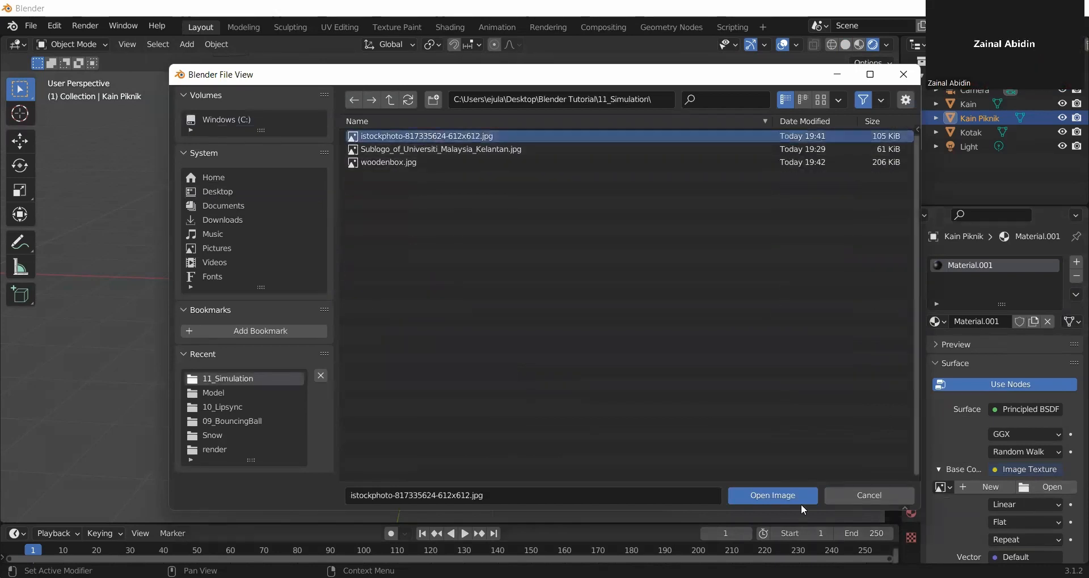
{"action": "left_click", "coordinate": [768, 495]}
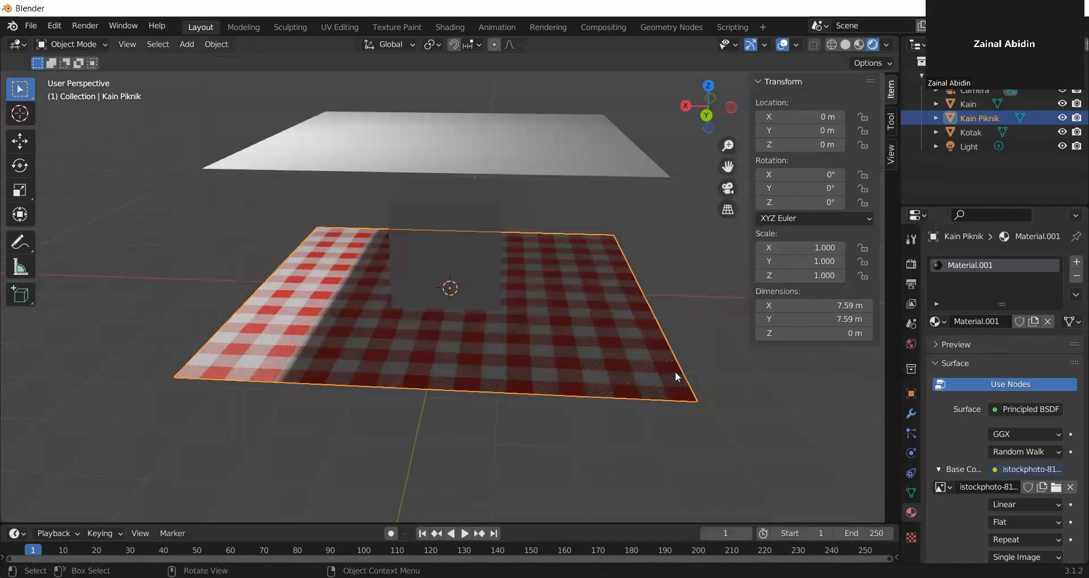
Step: Deselect the Kain Piknik plane and inspect its texture within the whole scene from a wider angle
{"action": "scroll", "coordinate": [972, 525], "scroll_direction": "down", "scroll_amount": 1}
{"action": "scroll", "coordinate": [972, 523], "scroll_direction": "down", "scroll_amount": 10}
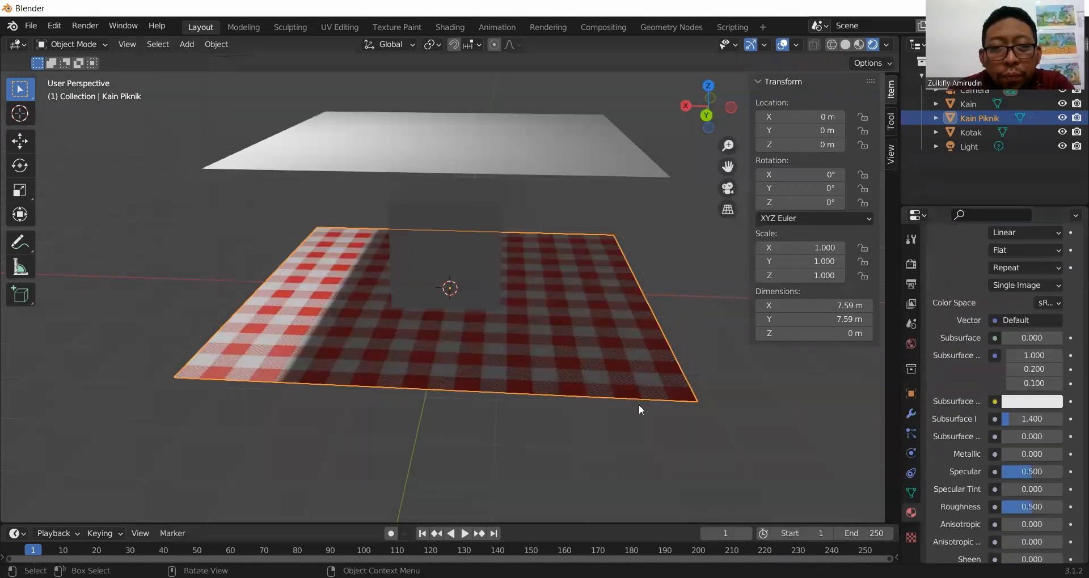
{"action": "left_click", "coordinate": [634, 447]}
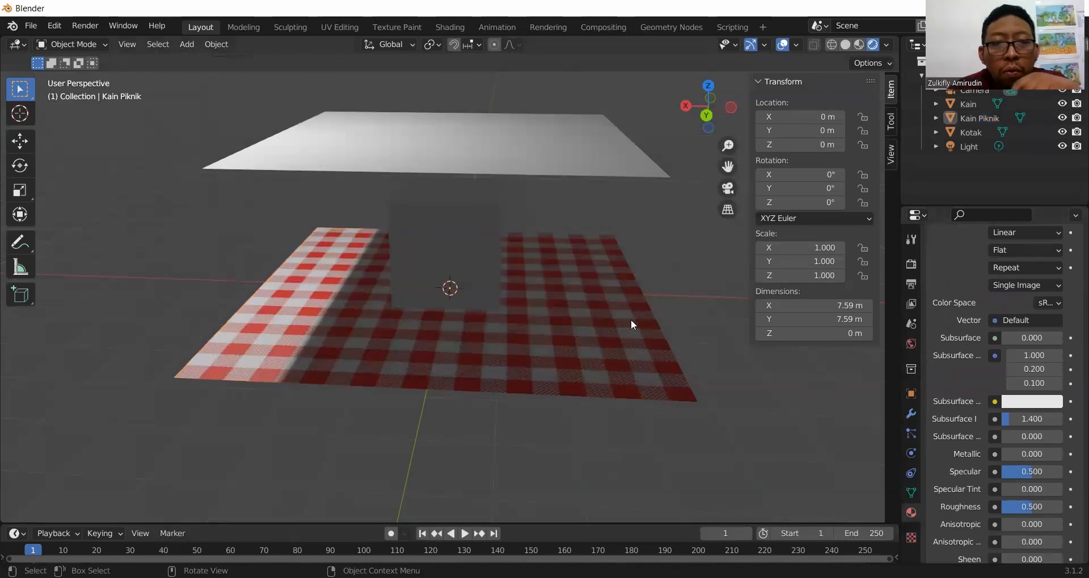
{"action": "middle_click_drag", "start_coordinate": [636, 324], "coordinate": [617, 379]}
{"action": "scroll", "coordinate": [617, 379], "scroll_direction": "down", "scroll_amount": 3}
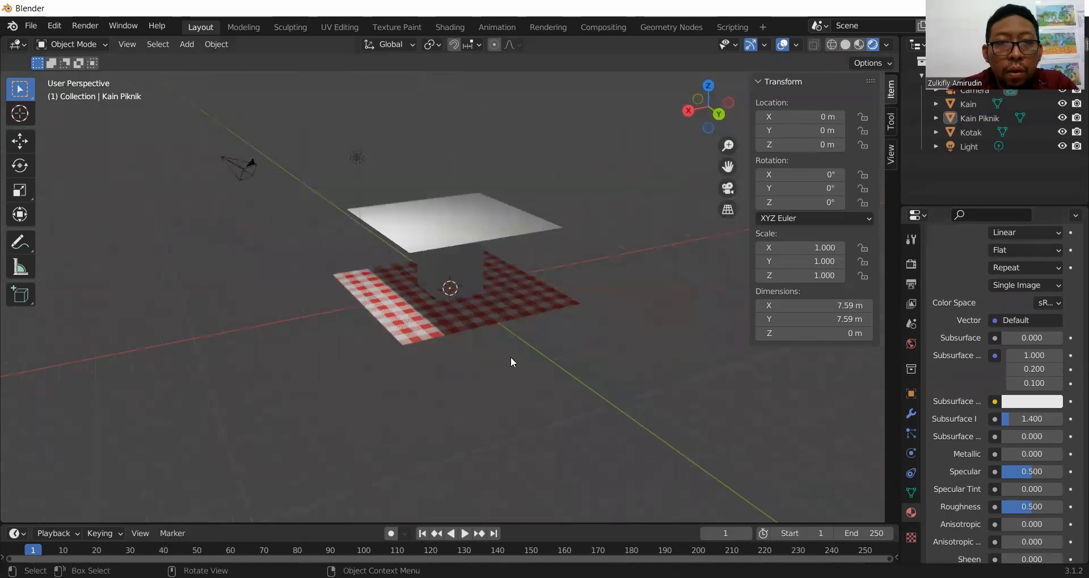
Step: Assign an Image Texture to the Base Color of the Kotak cube's material
{"action": "scroll", "coordinate": [509, 359], "scroll_direction": "up", "scroll_amount": 2}
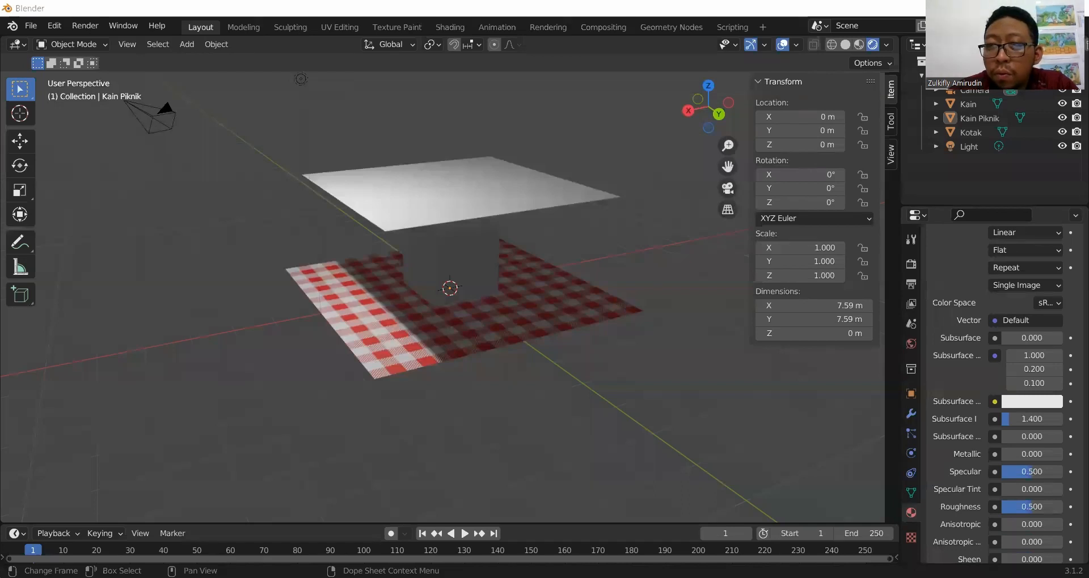
{"action": "left_click", "coordinate": [460, 261]}
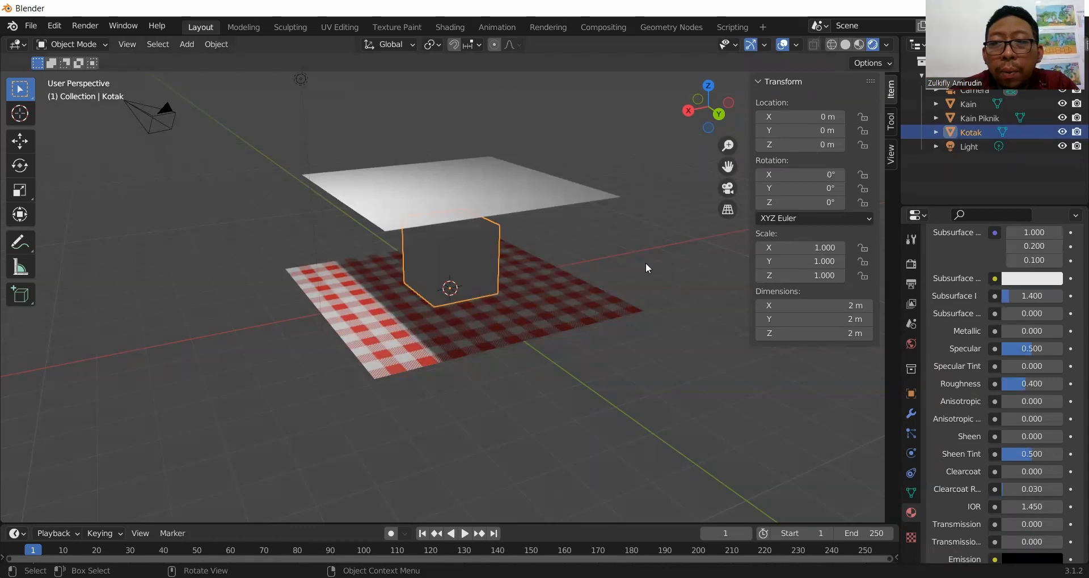
{"action": "left_click", "coordinate": [481, 264]}
{"action": "left_click", "coordinate": [456, 264]}
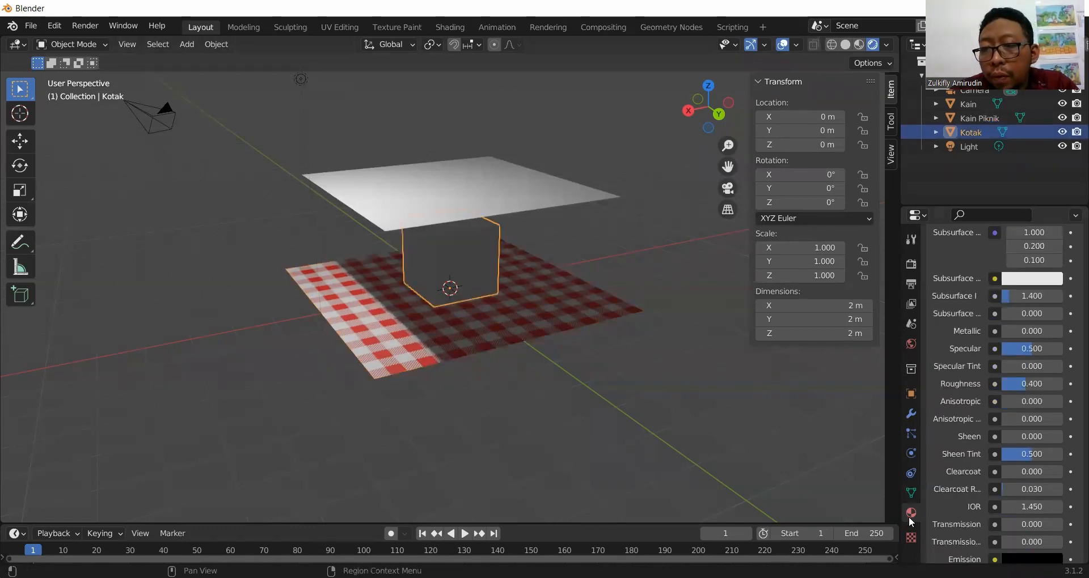
{"action": "scroll", "coordinate": [987, 332], "scroll_direction": "up", "scroll_amount": 10}
{"action": "scroll", "coordinate": [987, 332], "scroll_direction": "up", "scroll_amount": 2}
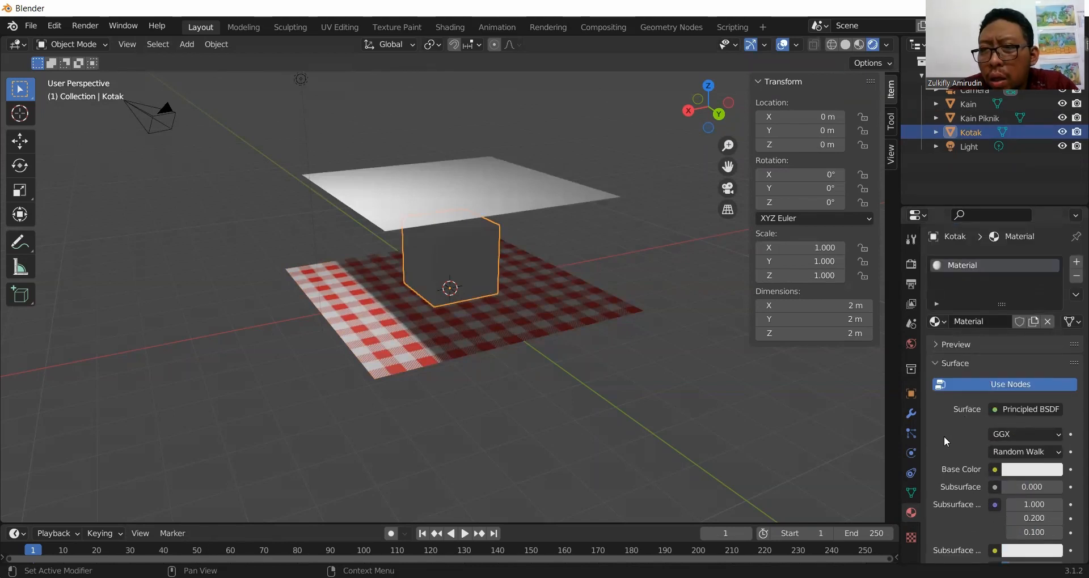
{"action": "left_click", "coordinate": [995, 470]}
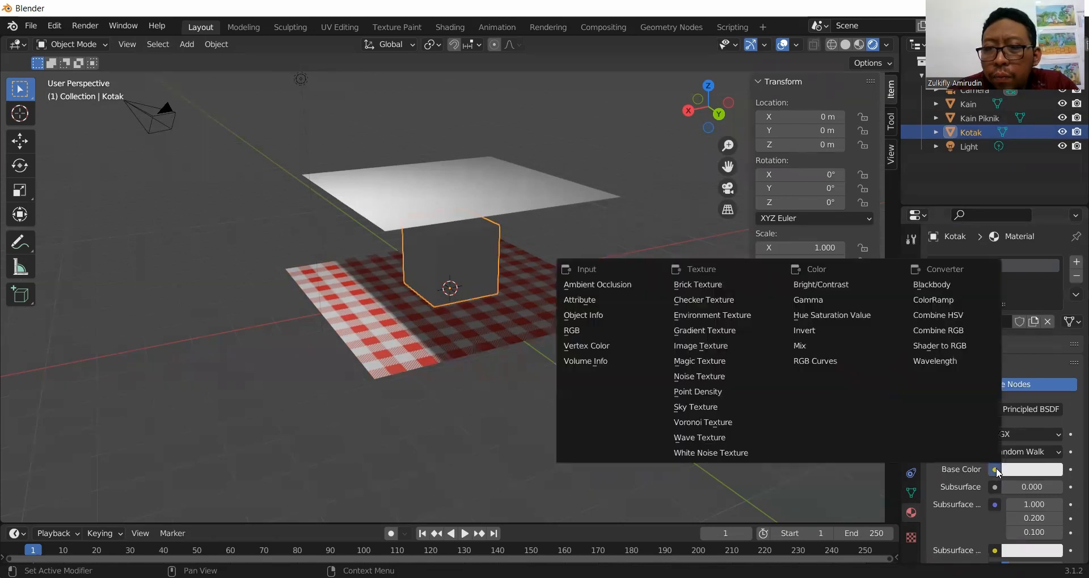
{"action": "left_click", "coordinate": [693, 347]}
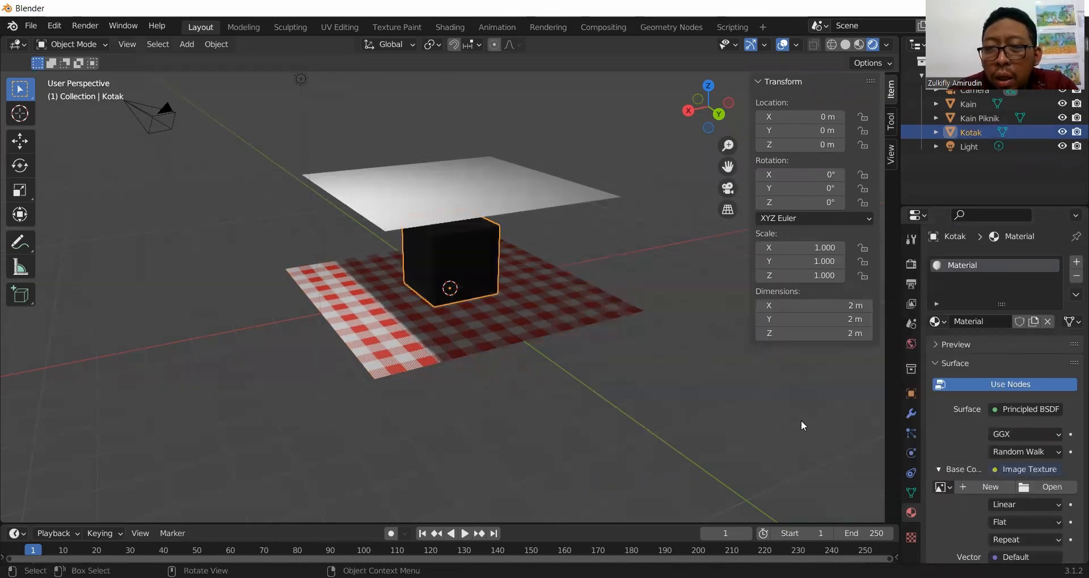
Step: Load woodenbox.jpg from the desktop folder Blender Tutorial\11_Simulation as the Kotak texture image
{"action": "left_click", "coordinate": [1057, 488]}
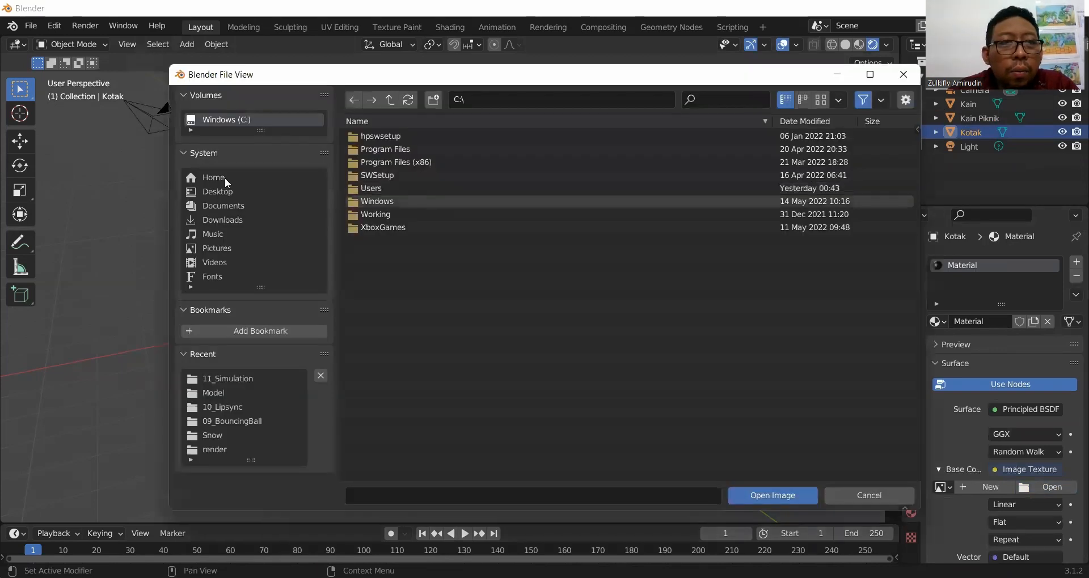
{"action": "left_click", "coordinate": [221, 192]}
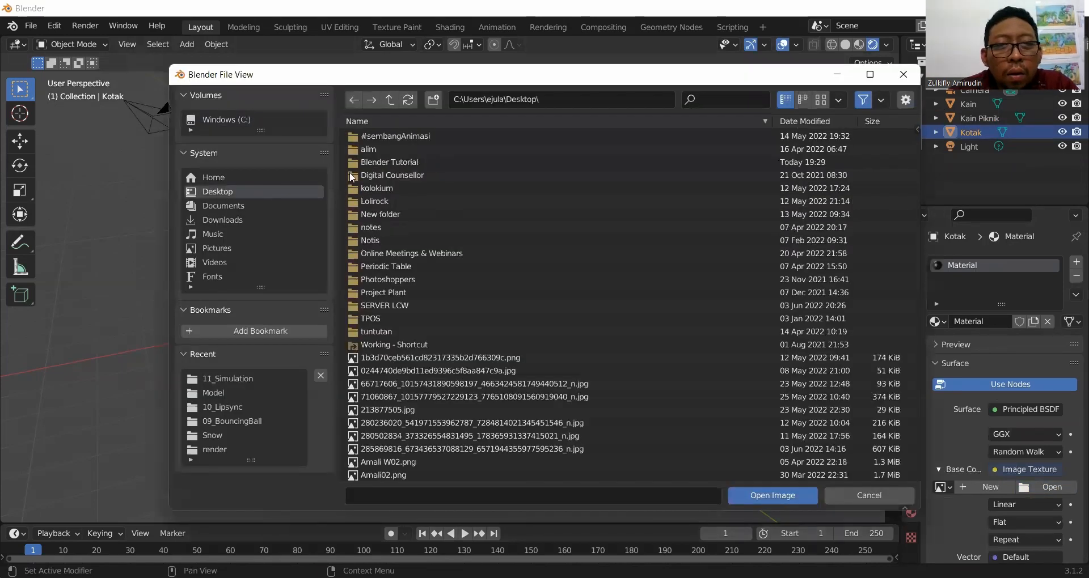
{"action": "left_click", "coordinate": [418, 162]}
{"action": "left_click", "coordinate": [418, 162]}
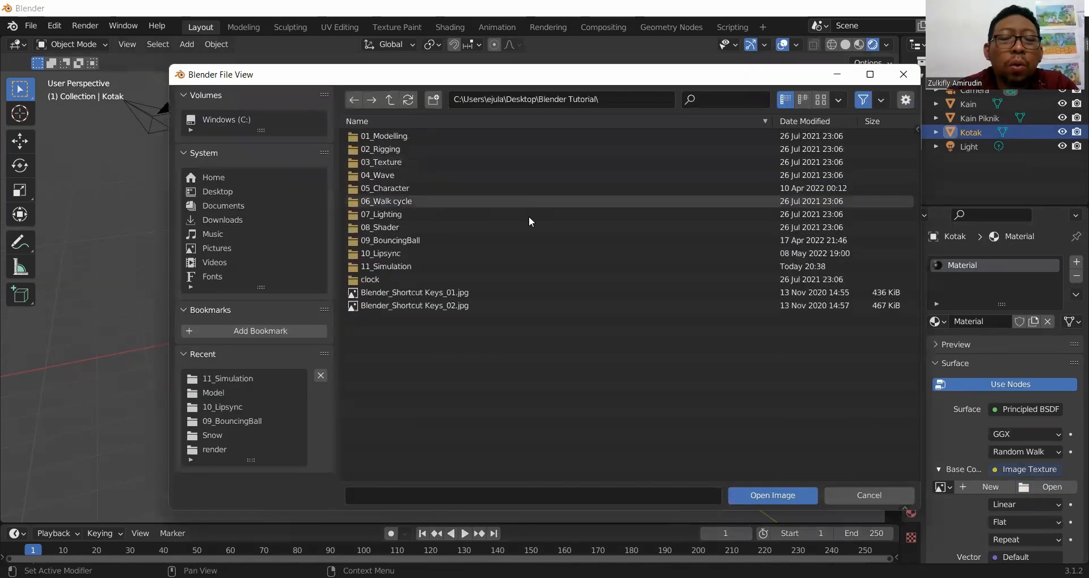
{"action": "left_click", "coordinate": [406, 268]}
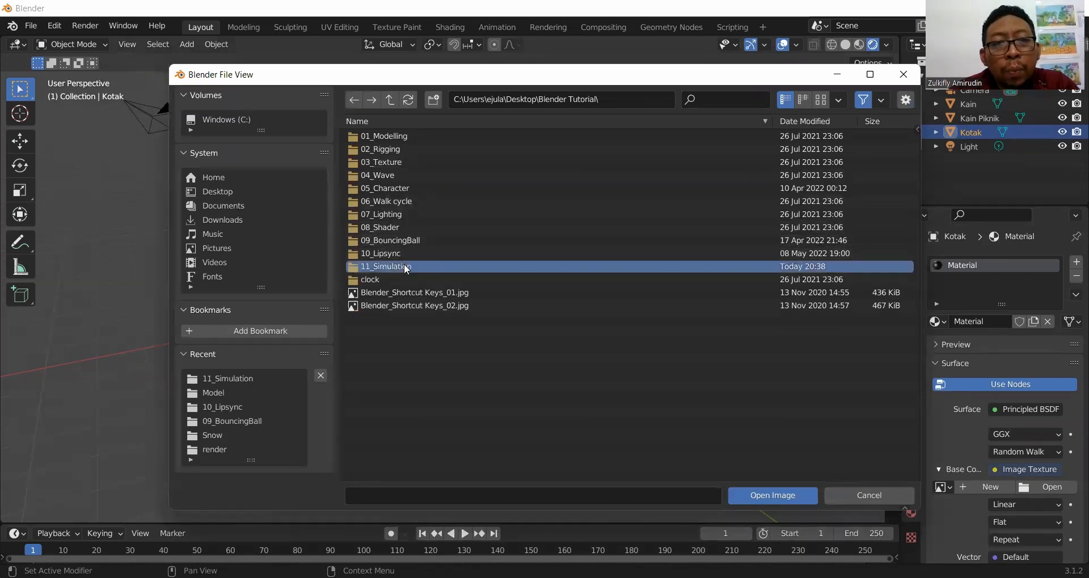
{"action": "left_click", "coordinate": [403, 265]}
{"action": "left_click", "coordinate": [422, 164]}
{"action": "left_click", "coordinate": [797, 501]}
{"action": "middle_click_drag", "start_coordinate": [598, 329], "coordinate": [515, 338]}
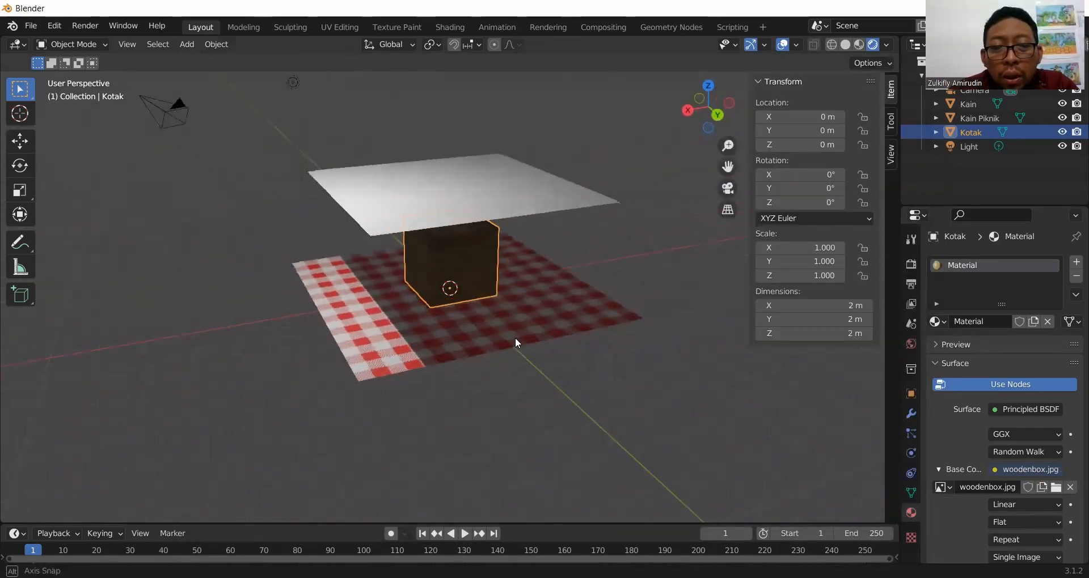
Step: Create a new material for the Kain plane and assign an Image Texture to its Base Color
{"action": "left_click", "coordinate": [543, 196]}
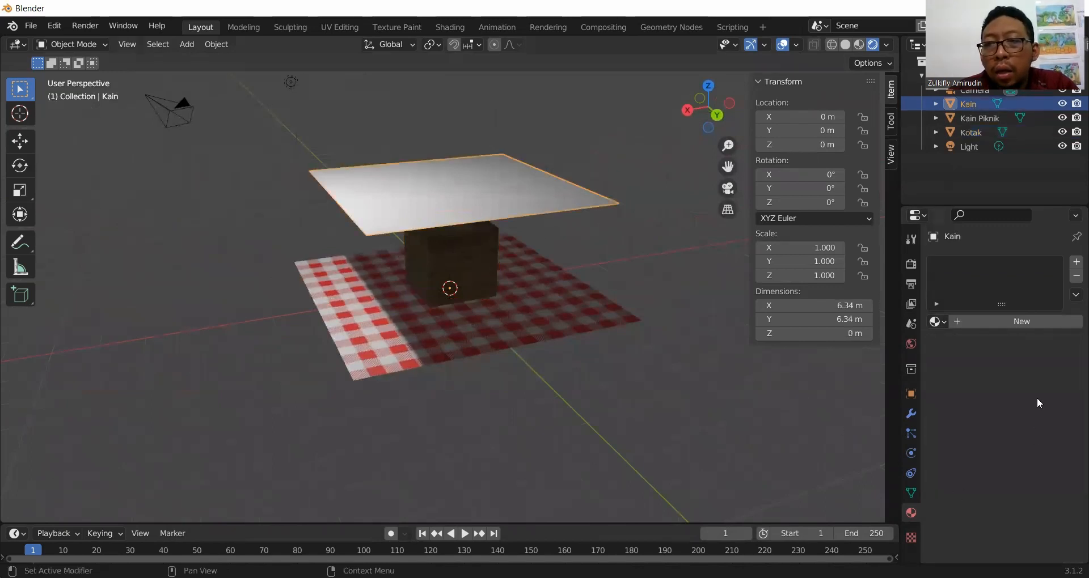
{"action": "left_click", "coordinate": [1003, 325]}
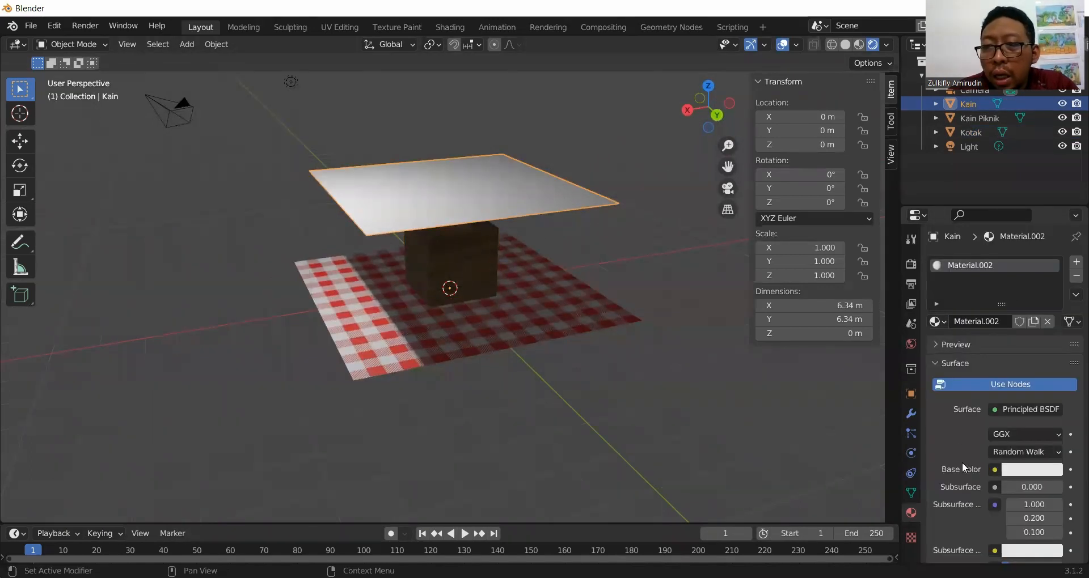
{"action": "left_click", "coordinate": [995, 470]}
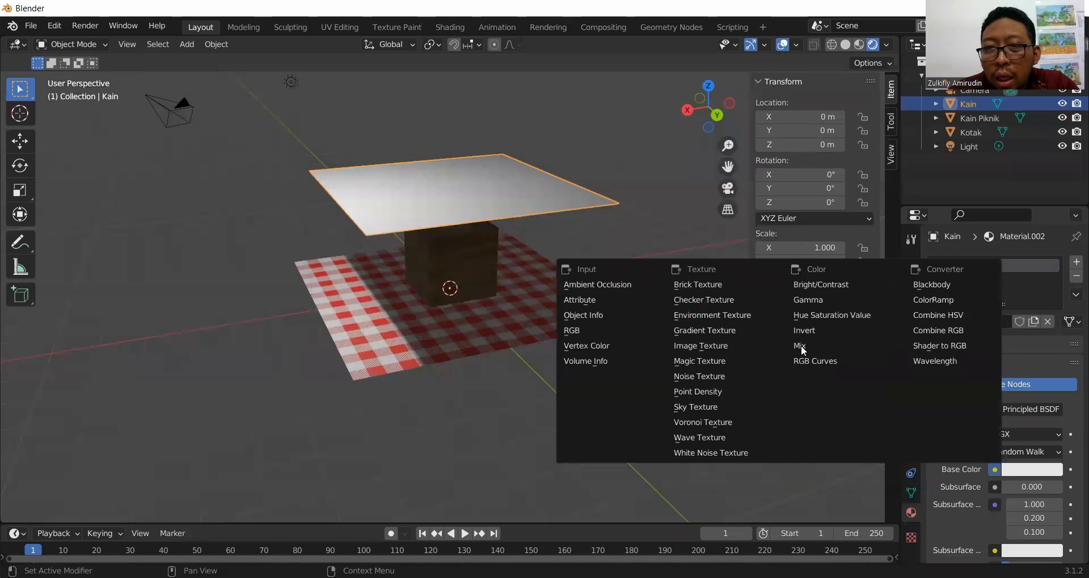
{"action": "left_click", "coordinate": [697, 346]}
Step: Load Sublogo_of_Universiti_Malaysia_Kelantan.jpg from the desktop folder Blender Tutorial\11_Simulation as the Kain texture image
{"action": "left_click", "coordinate": [1049, 488]}
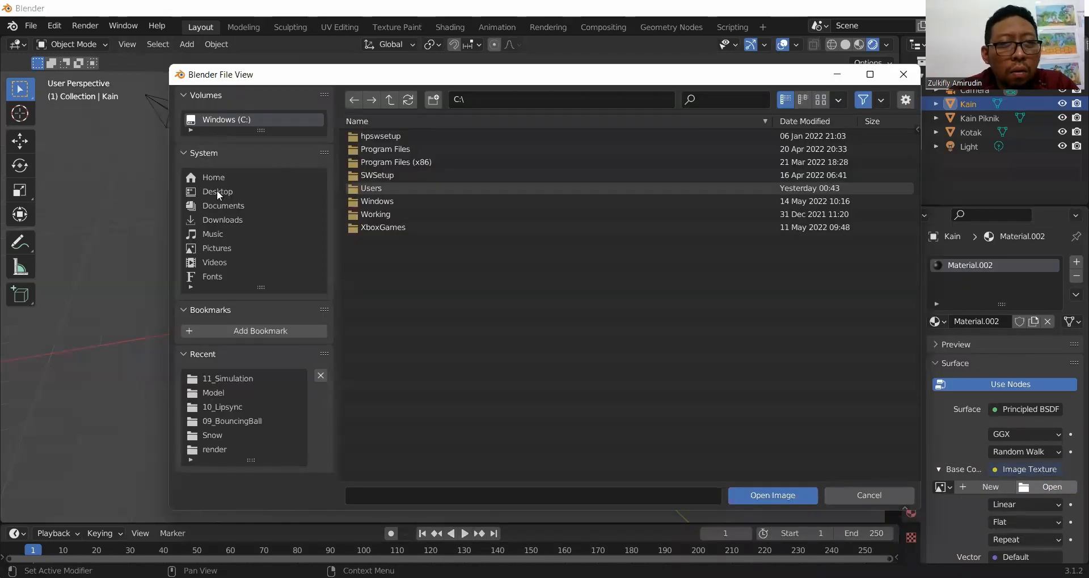
{"action": "left_click", "coordinate": [217, 190]}
{"action": "double_click", "coordinate": [390, 162]}
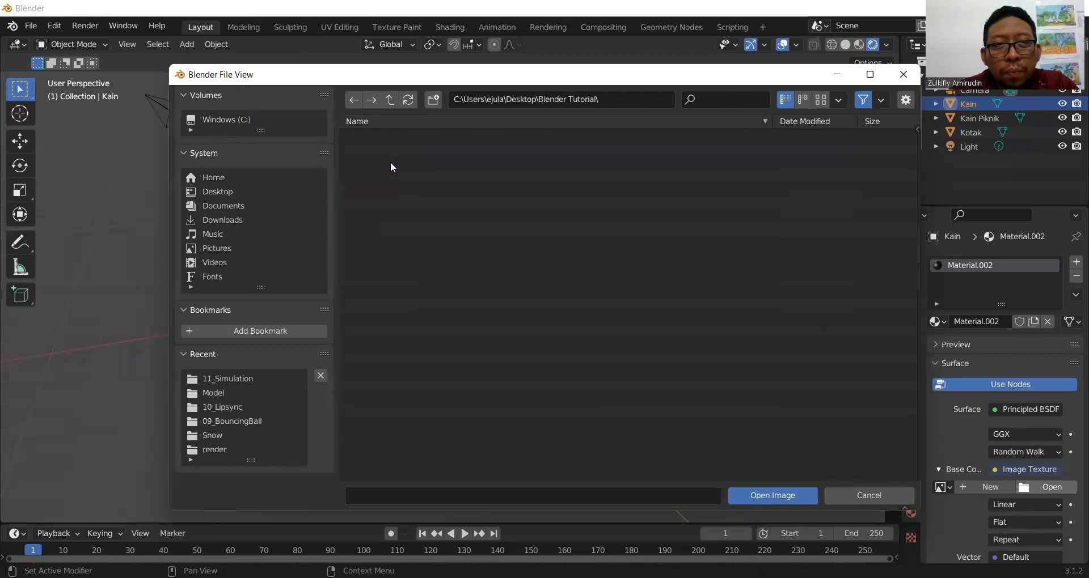
{"action": "double_click", "coordinate": [378, 266]}
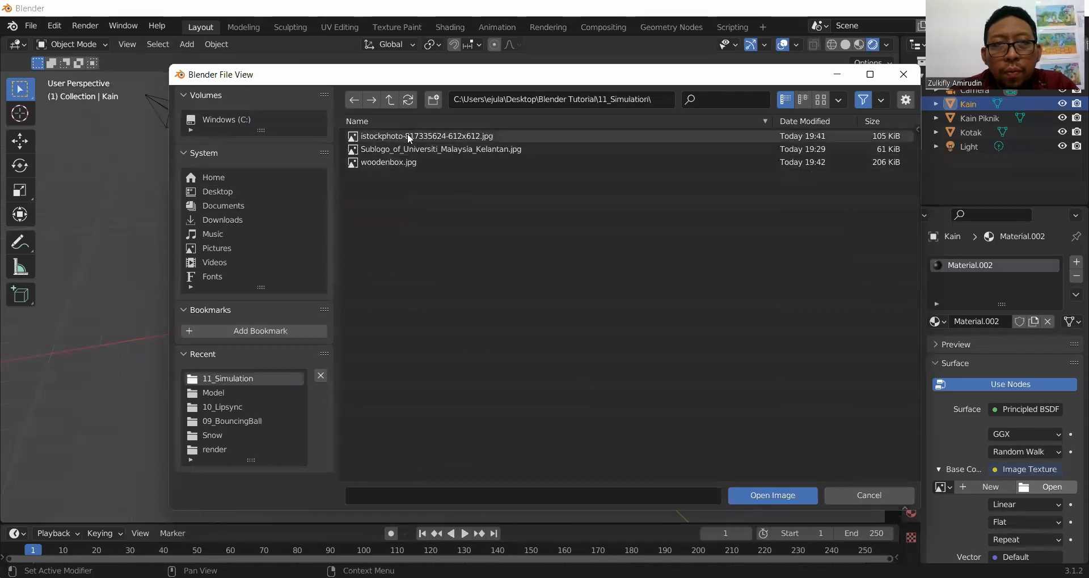
{"action": "left_click", "coordinate": [406, 150]}
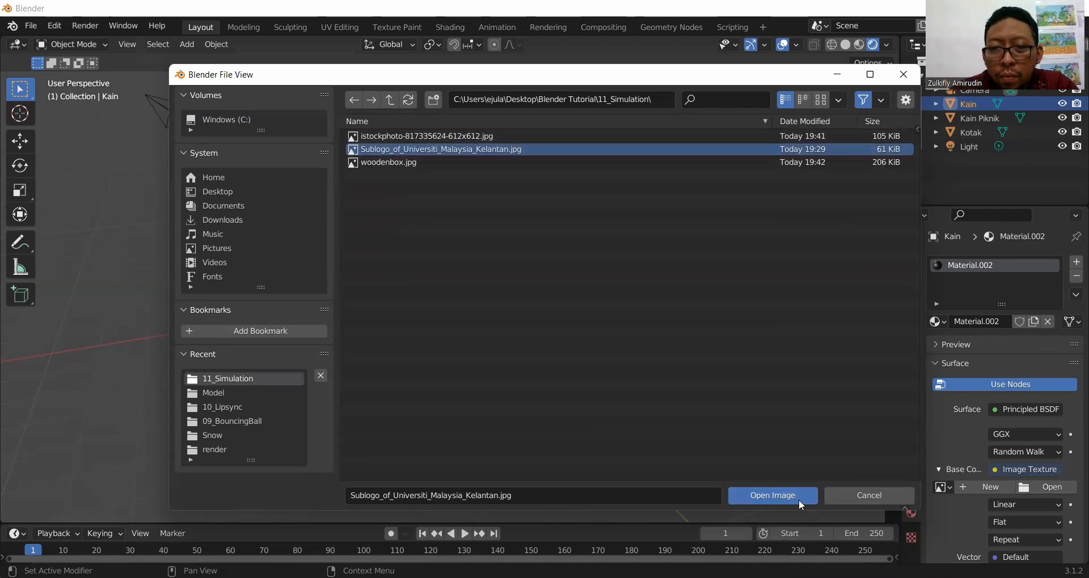
{"action": "left_click", "coordinate": [772, 495]}
{"action": "middle_click_drag", "start_coordinate": [464, 328], "coordinate": [754, 416]}
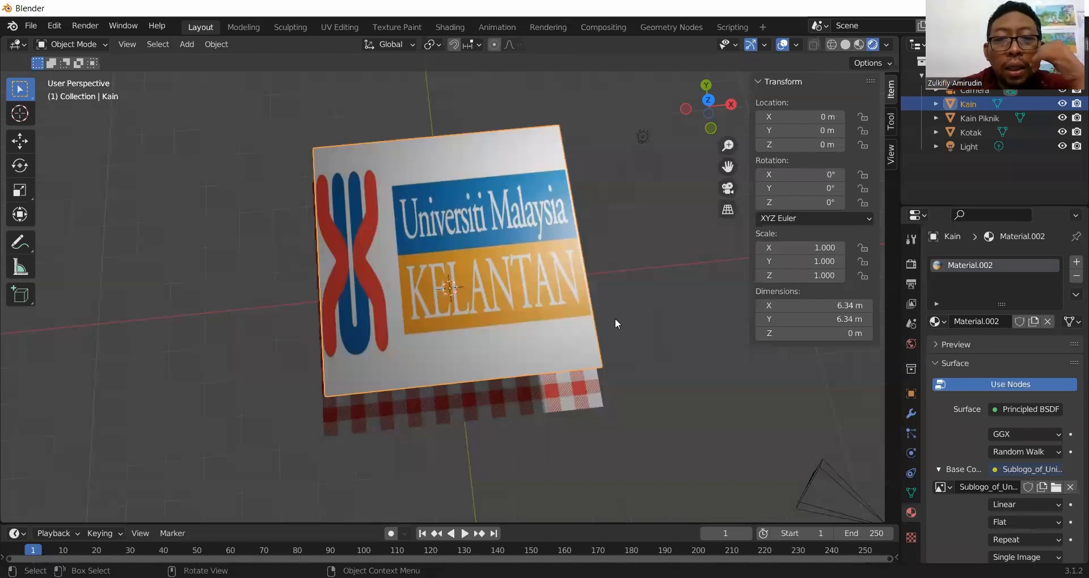
Step: Duplicate the point light, place the copy on the opposite, negative X side of the planes, and deselect it
{"action": "middle_click_drag", "start_coordinate": [686, 379], "coordinate": [641, 277]}
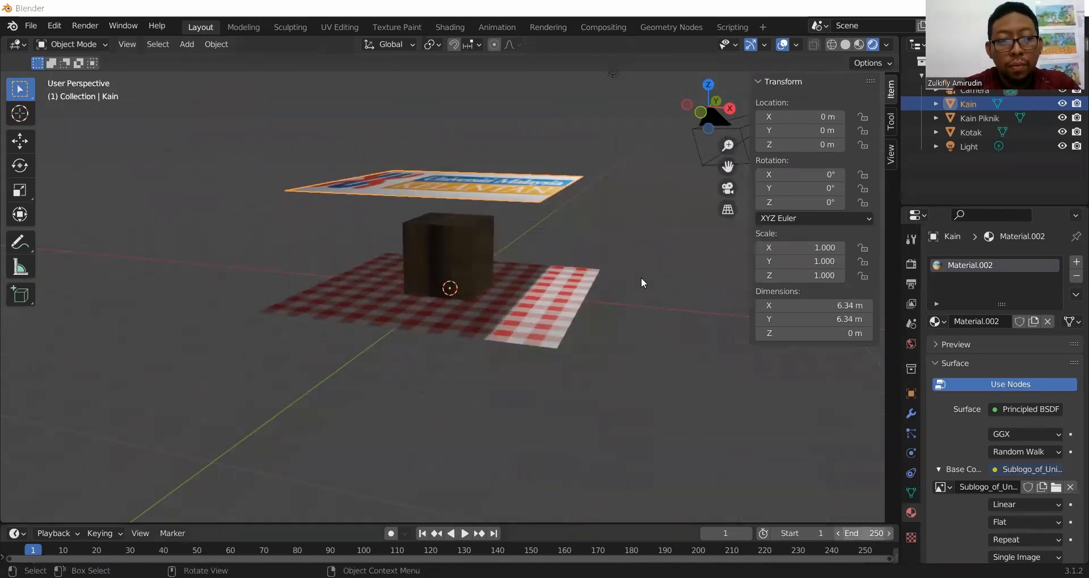
{"action": "middle_click_drag", "start_coordinate": [640, 277], "coordinate": [556, 321]}
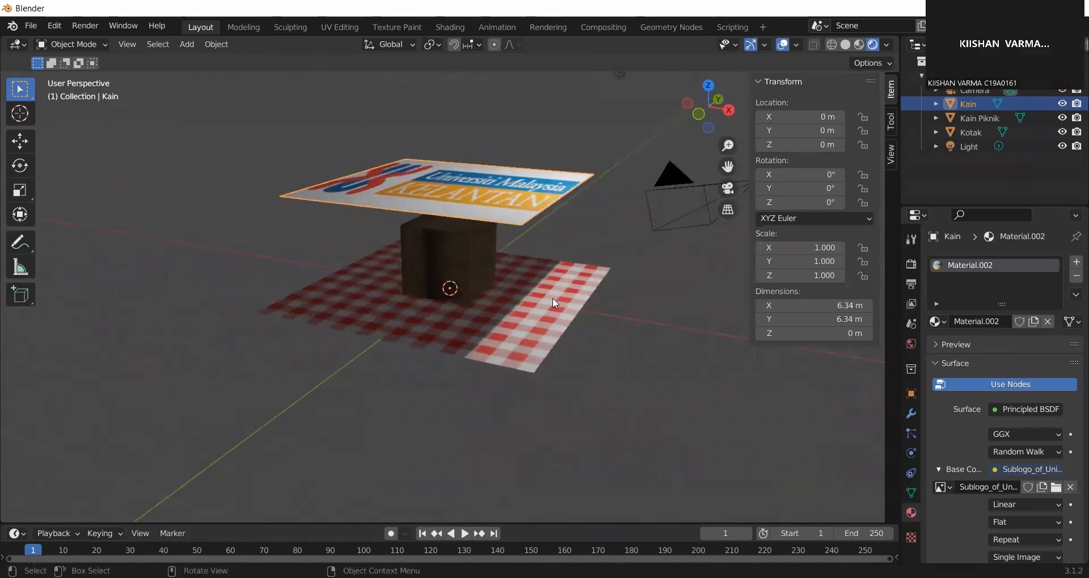
{"action": "middle_click_drag", "start_coordinate": [527, 284], "coordinate": [561, 344]}
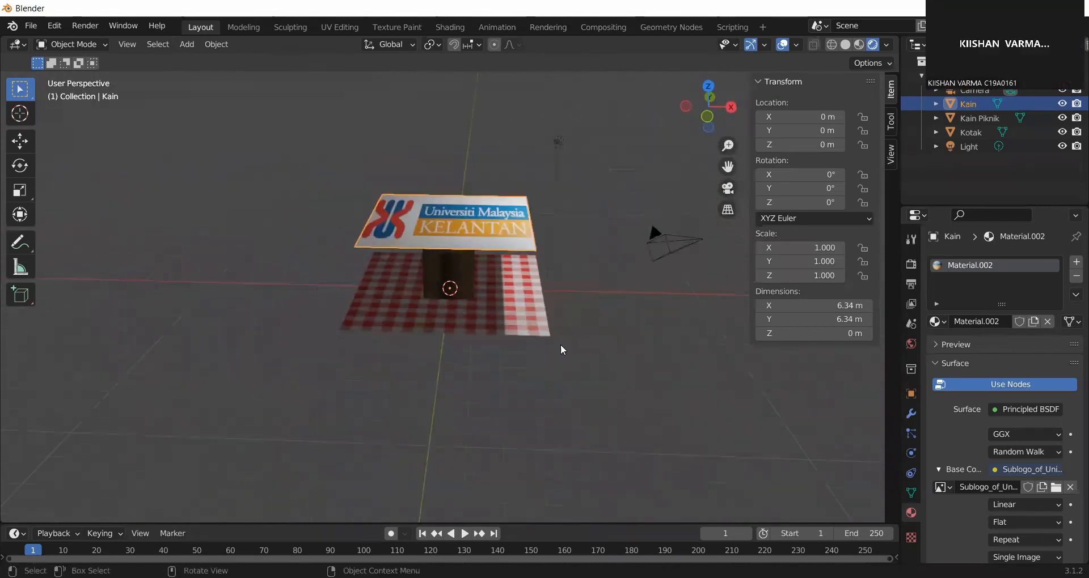
{"action": "scroll", "coordinate": [560, 345], "scroll_direction": "down", "scroll_amount": 1}
{"action": "left_click", "coordinate": [539, 166]}
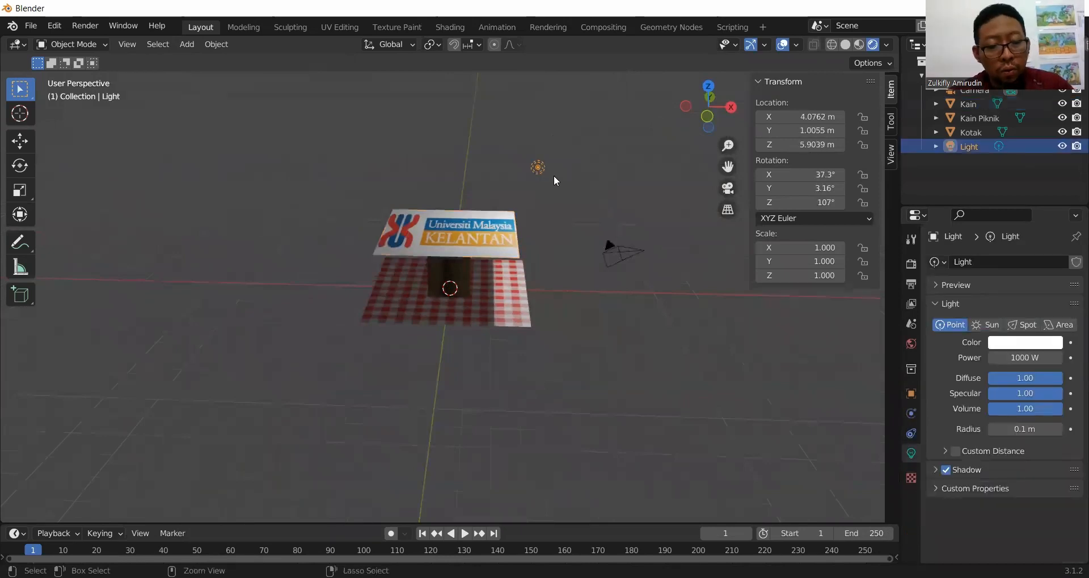
{"action": "key", "text": "ctrl+c"}
{"action": "key", "text": "ctrl+v"}
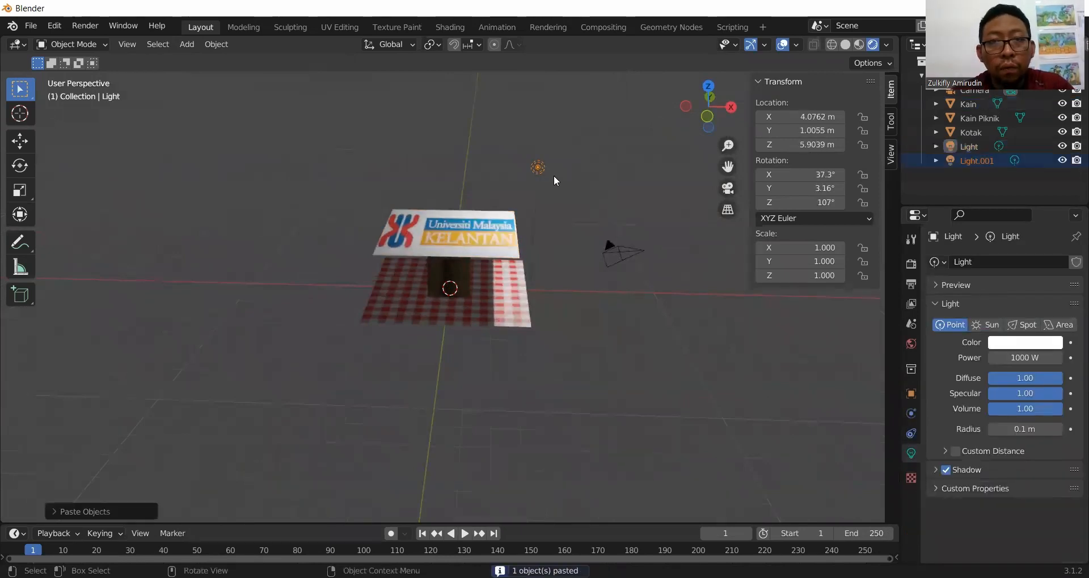
{"action": "key", "text": "g"}
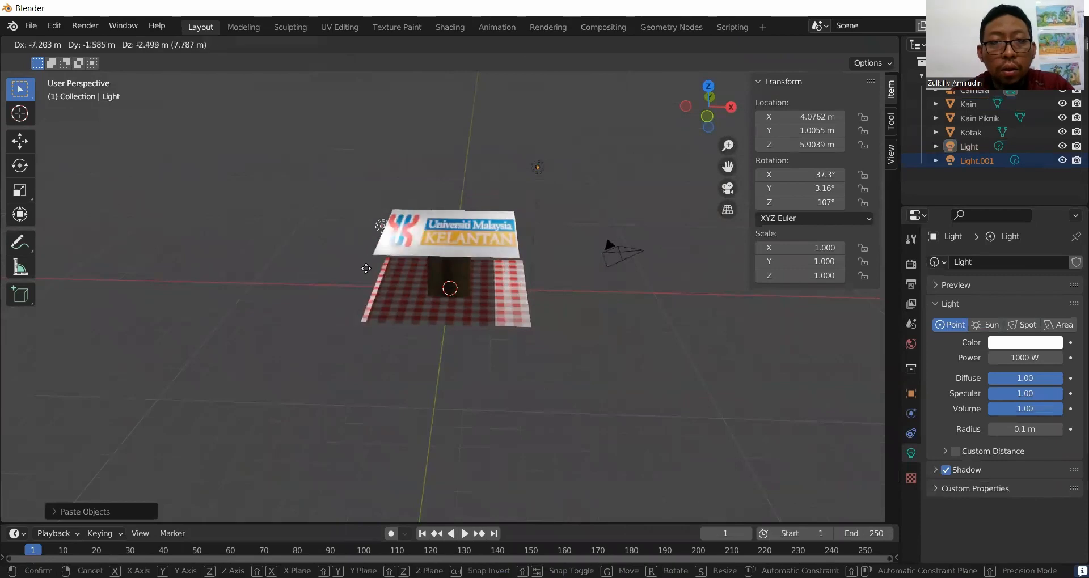
{"action": "left_click", "coordinate": [273, 312]}
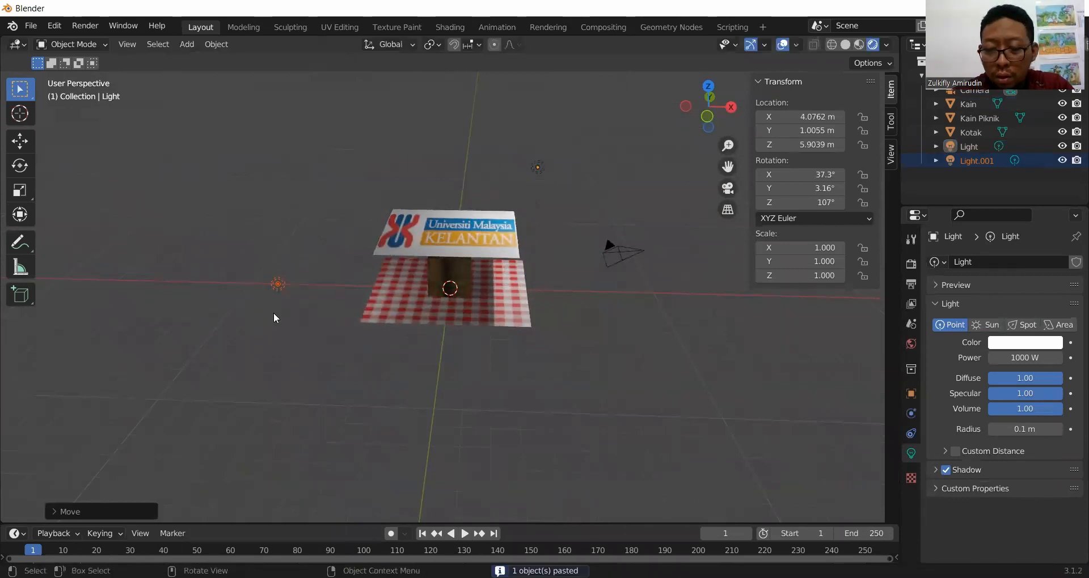
{"action": "key", "text": "KP_1"}
{"action": "left_click", "coordinate": [296, 290]}
Step: Lower the Kain plane along the Z axis by about 2.15 m so that it cuts through the Kotak cube
{"action": "middle_click_drag", "start_coordinate": [375, 216], "coordinate": [359, 277]}
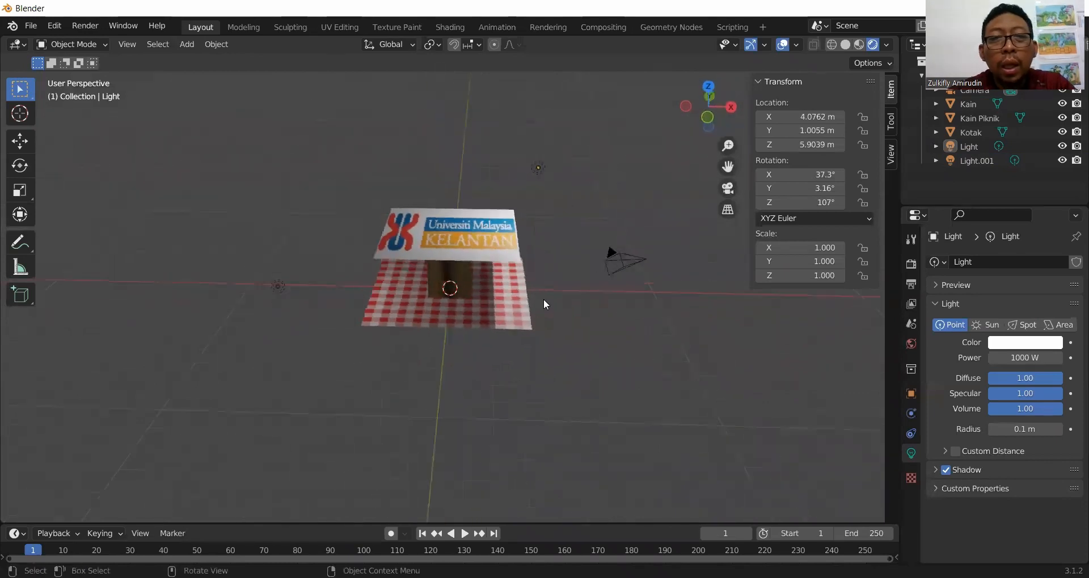
{"action": "middle_click_drag", "start_coordinate": [543, 300], "coordinate": [530, 304]}
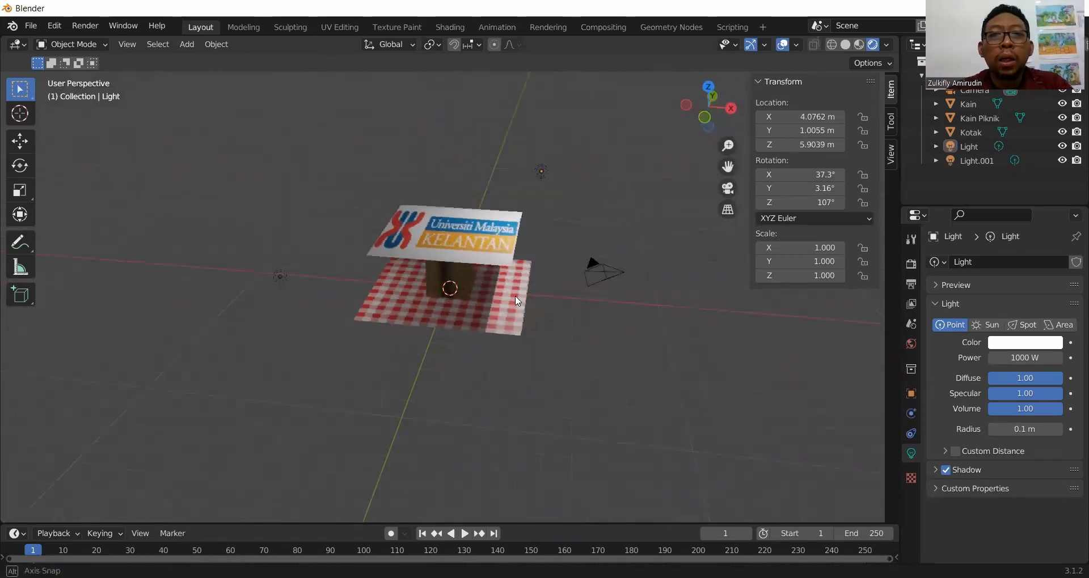
{"action": "middle_click_drag", "start_coordinate": [490, 185], "coordinate": [481, 192]}
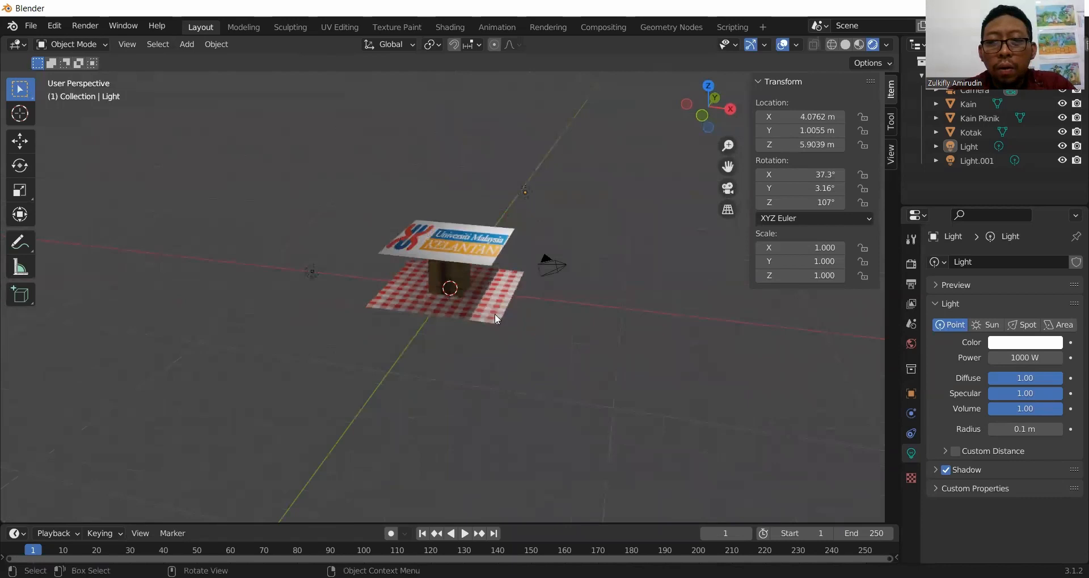
{"action": "scroll", "coordinate": [495, 314], "scroll_direction": "up", "scroll_amount": 3}
{"action": "middle_click_drag", "start_coordinate": [466, 275], "coordinate": [480, 234]}
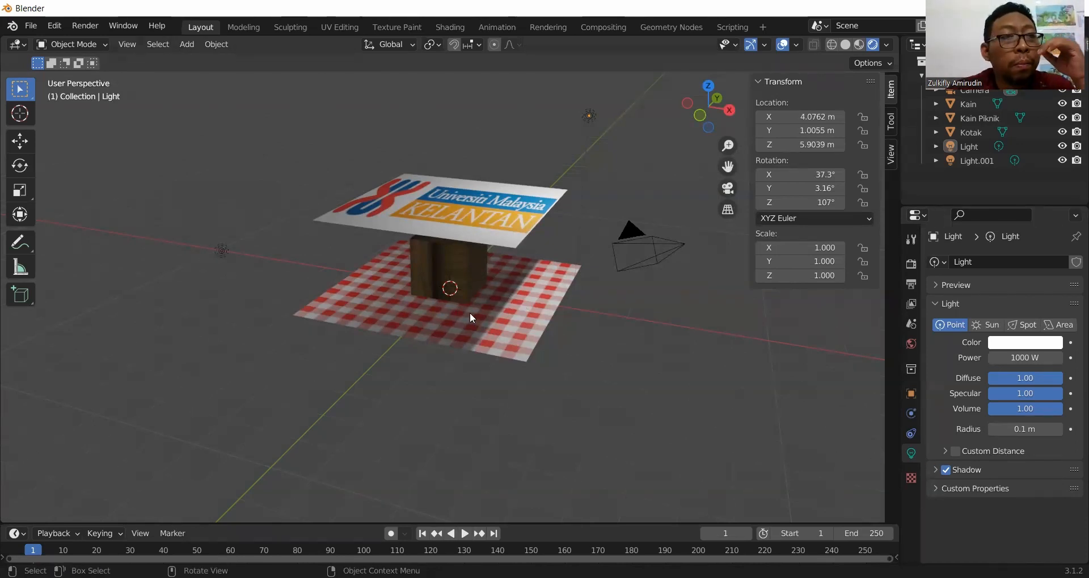
{"action": "middle_click_drag", "start_coordinate": [630, 380], "coordinate": [662, 376]}
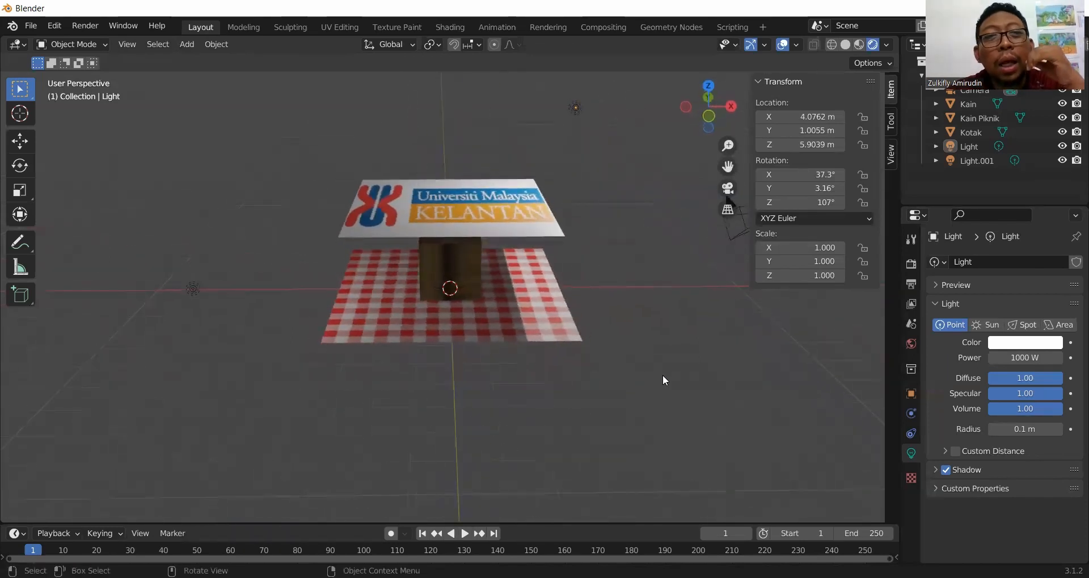
{"action": "left_click", "coordinate": [505, 227]}
{"action": "key", "text": "g"}
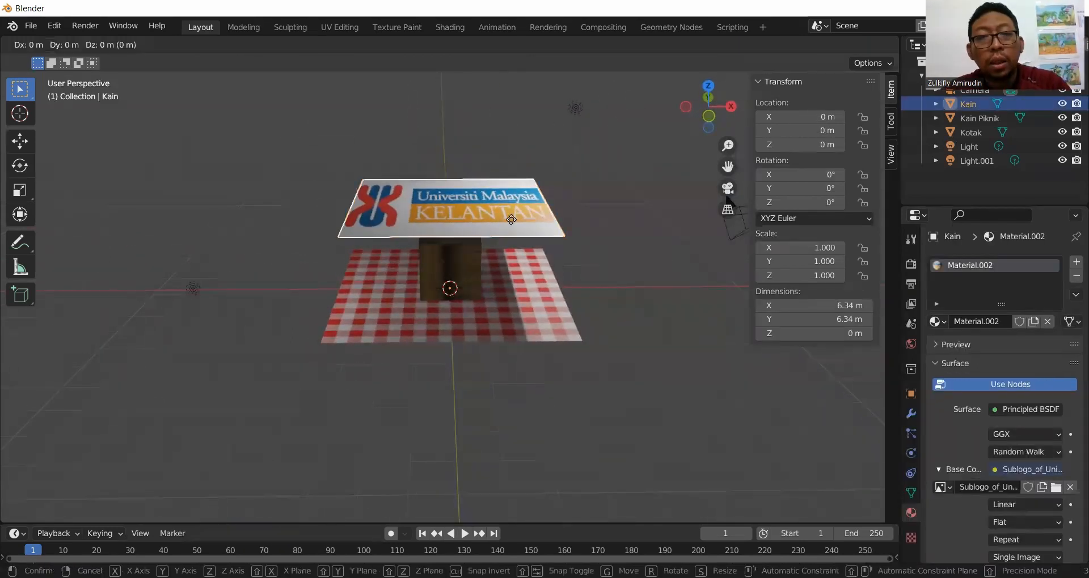
{"action": "key", "text": "z"}
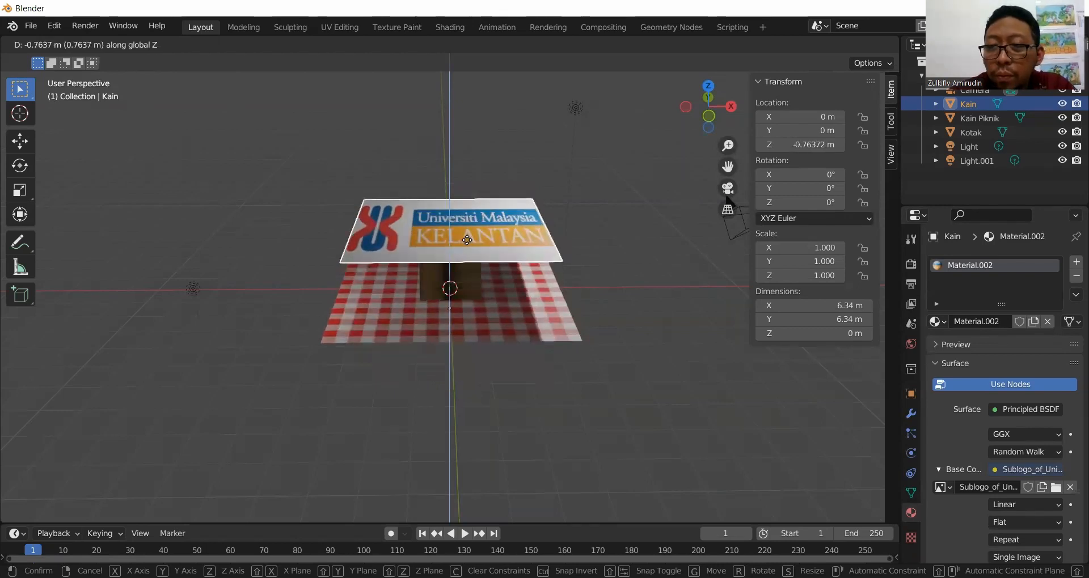
{"action": "left_click", "coordinate": [478, 274]}
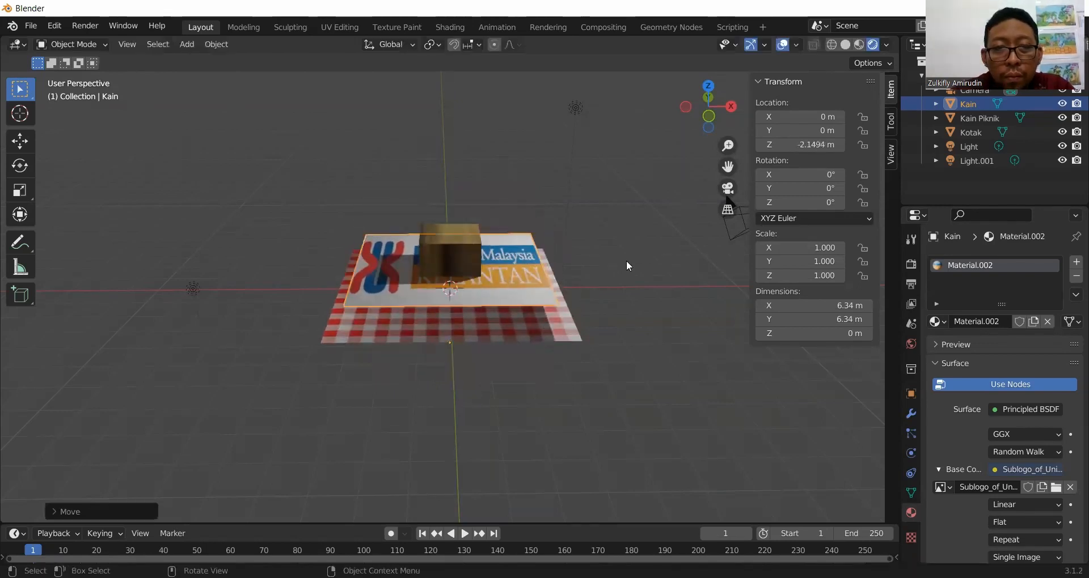
{"action": "scroll", "coordinate": [574, 234], "scroll_direction": "up", "scroll_amount": 4}
{"action": "middle_click_drag", "start_coordinate": [574, 233], "coordinate": [594, 267]}
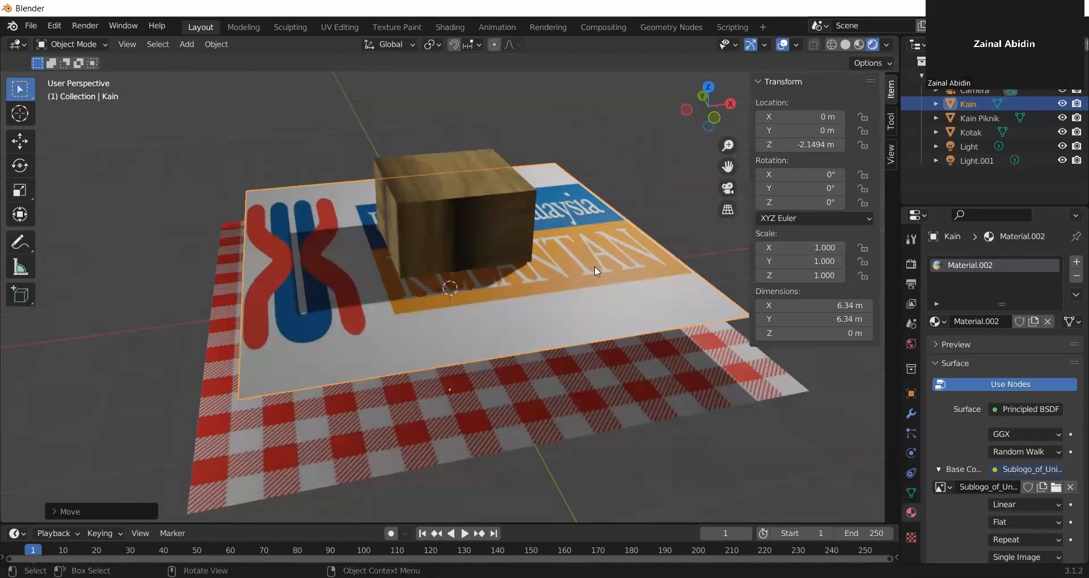
Step: Undo the last downward move of the Kain plane
{"action": "key", "text": "ctrl+z"}
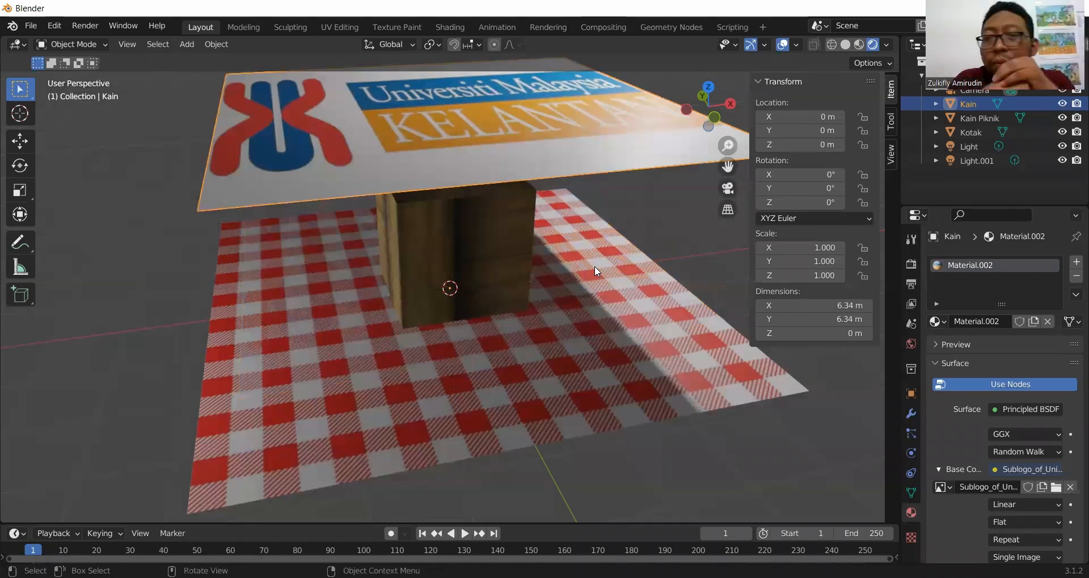
{"action": "scroll", "coordinate": [531, 254], "scroll_direction": "down", "scroll_amount": 3}
{"action": "middle_click_drag", "start_coordinate": [548, 250], "coordinate": [506, 246]}
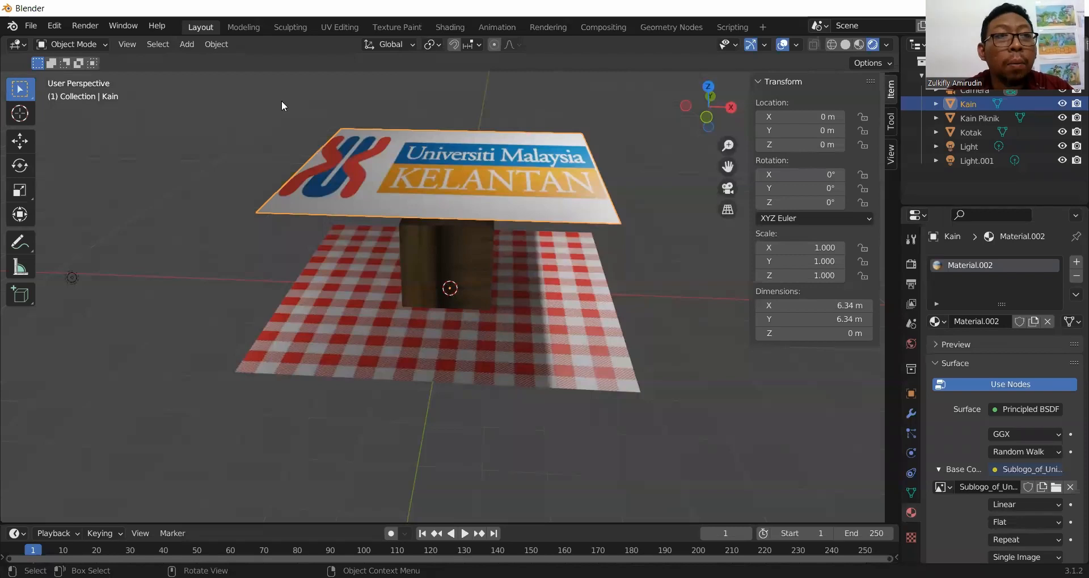
Step: Switch the Kain plane to Edit Mode and subdivide its whole mesh
{"action": "left_click", "coordinate": [85, 47]}
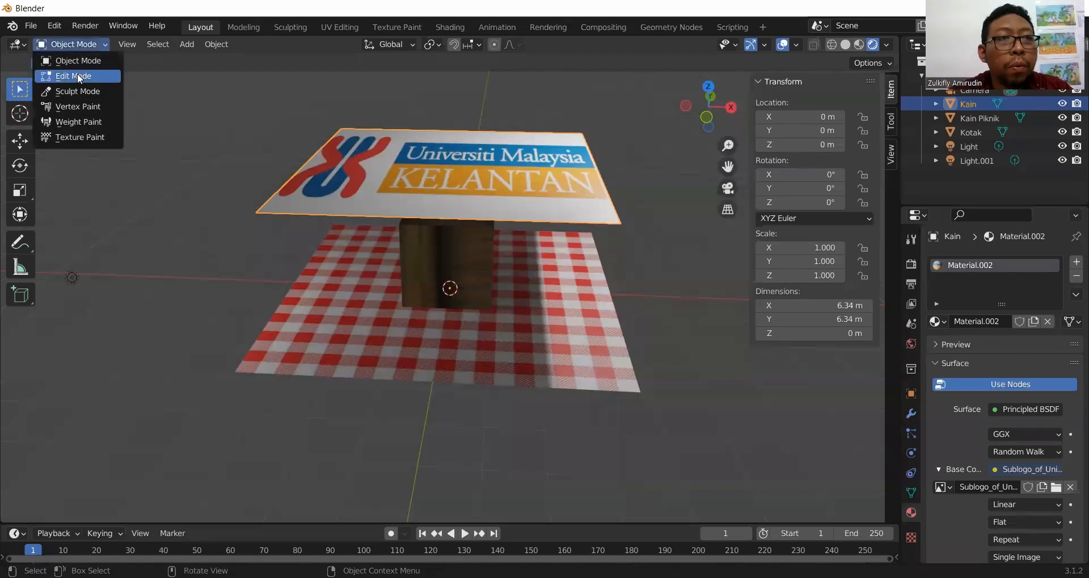
{"action": "left_click", "coordinate": [77, 74]}
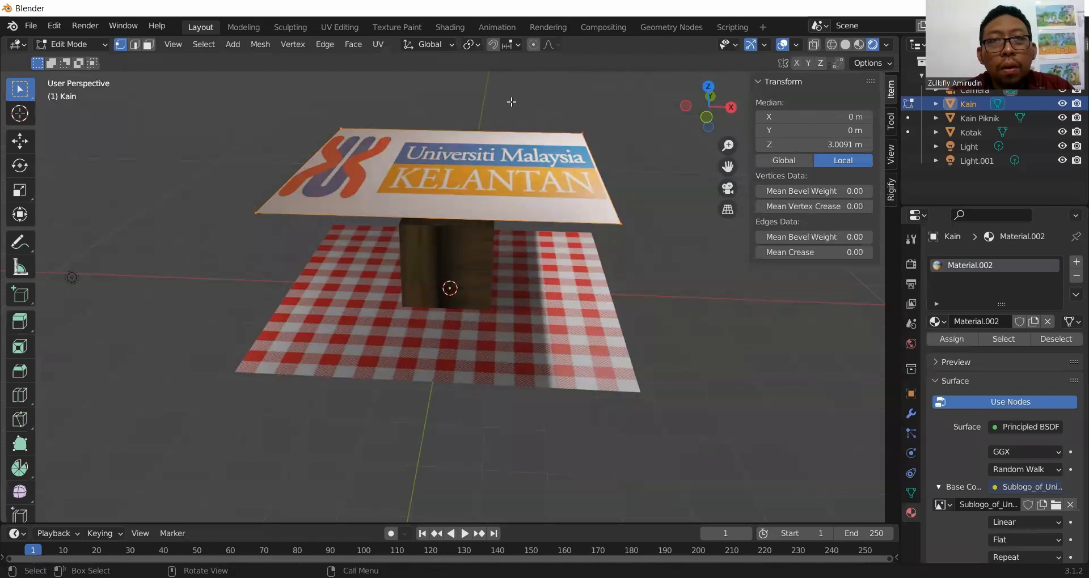
{"action": "key", "text": "Tab"}
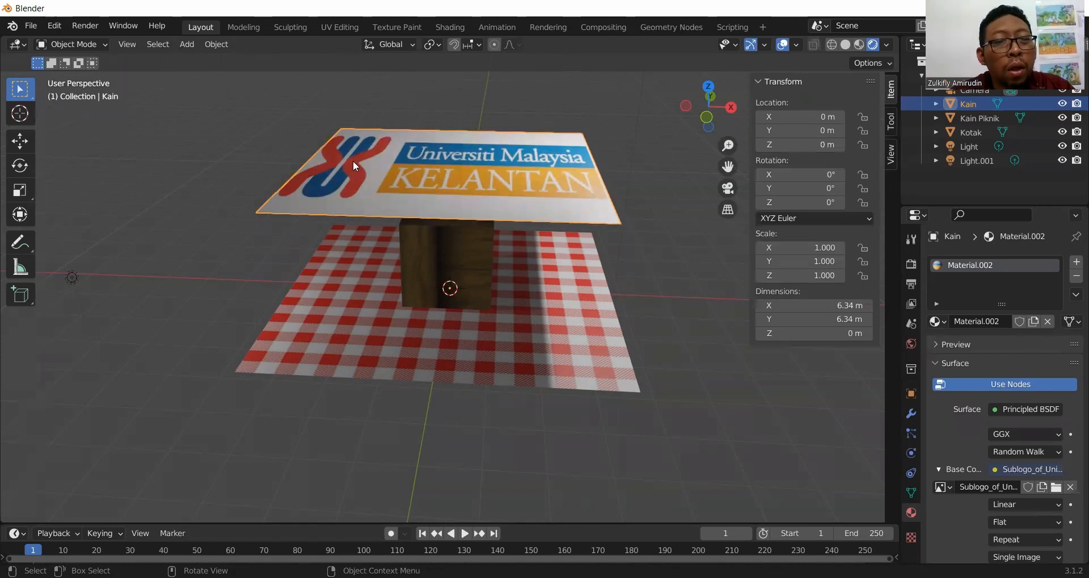
{"action": "key", "text": "Tab"}
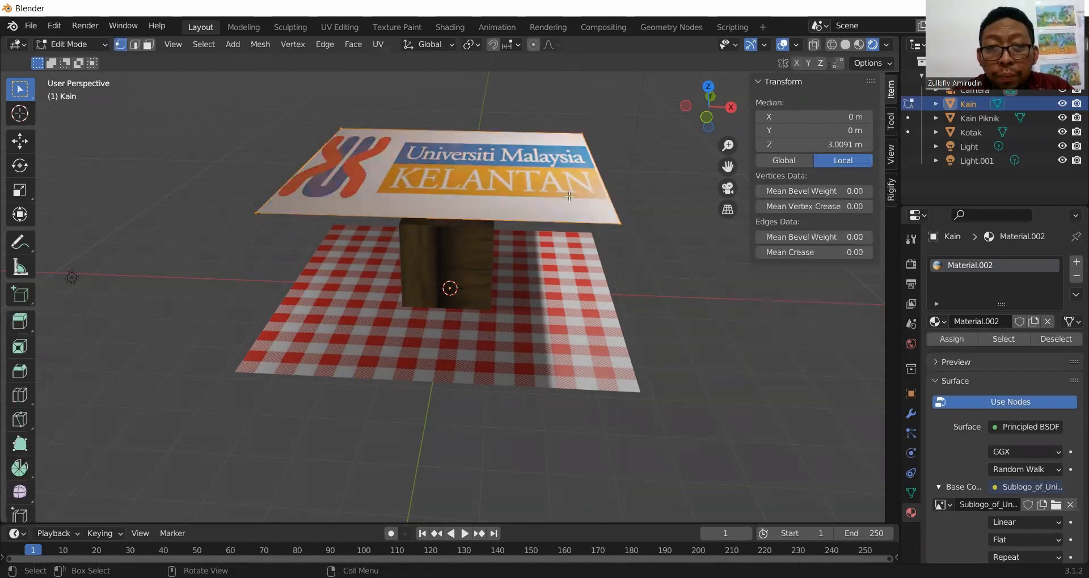
{"action": "middle_click_drag", "start_coordinate": [543, 172], "coordinate": [454, 212]}
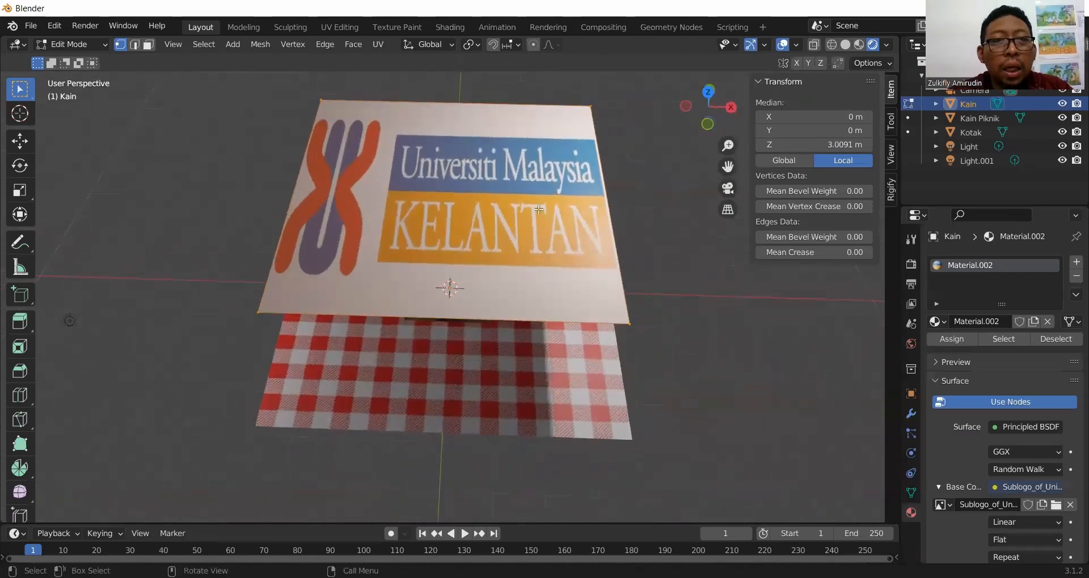
{"action": "right_click", "coordinate": [412, 195]}
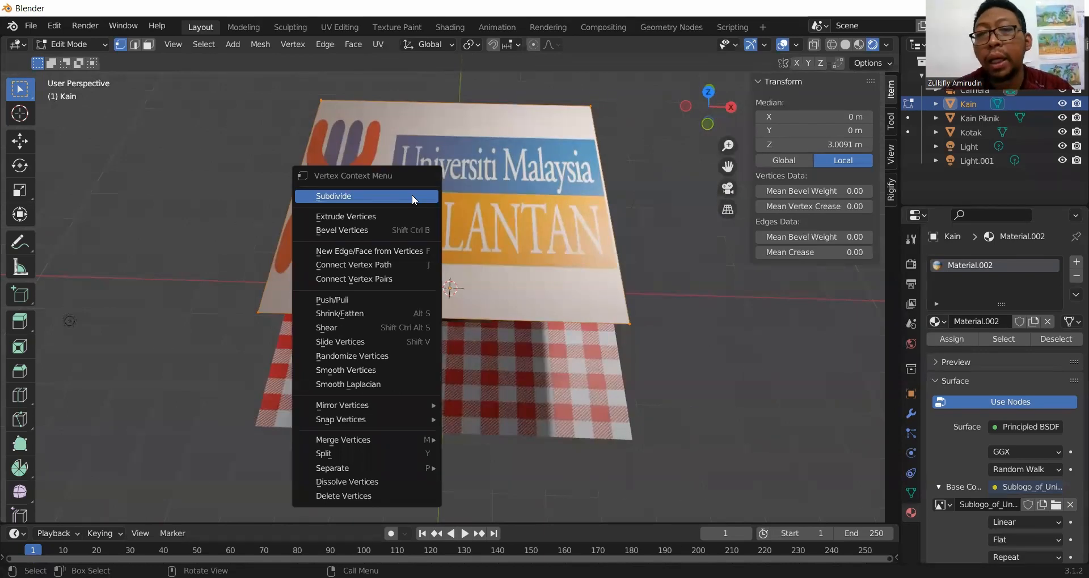
{"action": "left_click", "coordinate": [412, 196]}
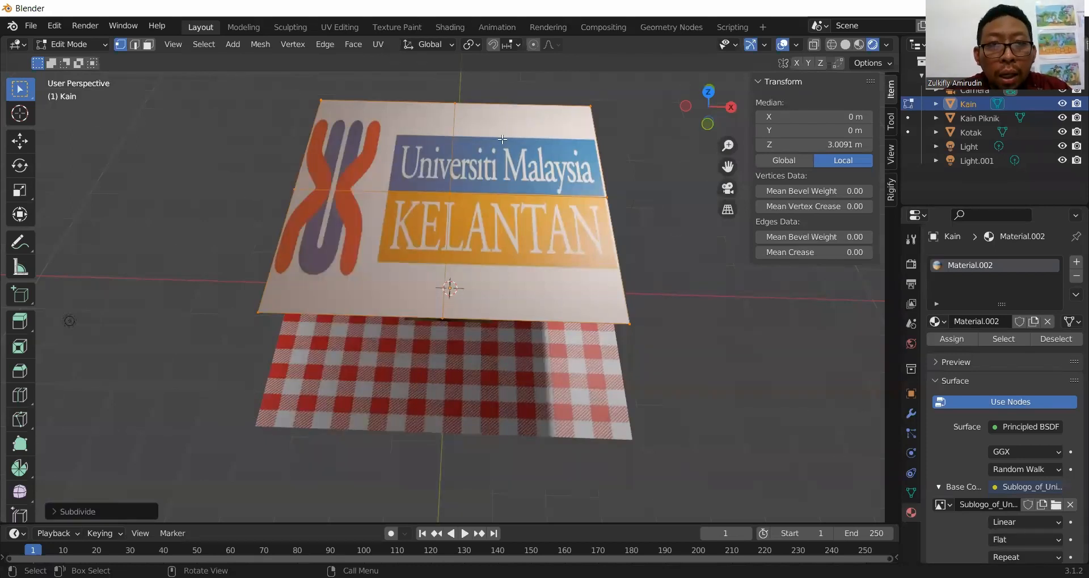
{"action": "scroll", "coordinate": [482, 231], "scroll_direction": "up", "scroll_amount": 6}
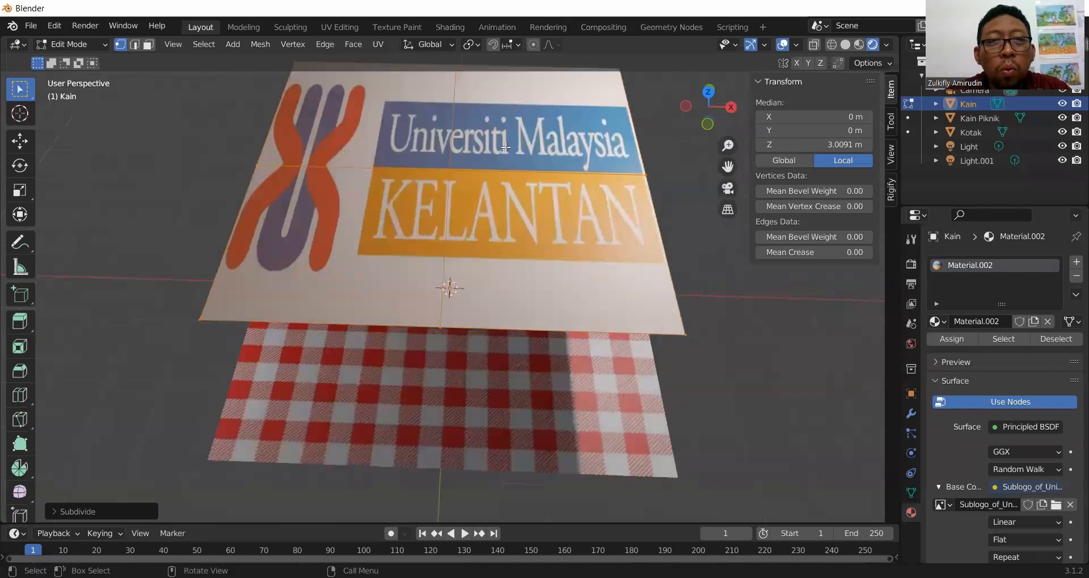
{"action": "scroll", "coordinate": [483, 230], "scroll_direction": "down", "scroll_amount": 5}
{"action": "middle_click_drag", "start_coordinate": [482, 231], "coordinate": [489, 229]}
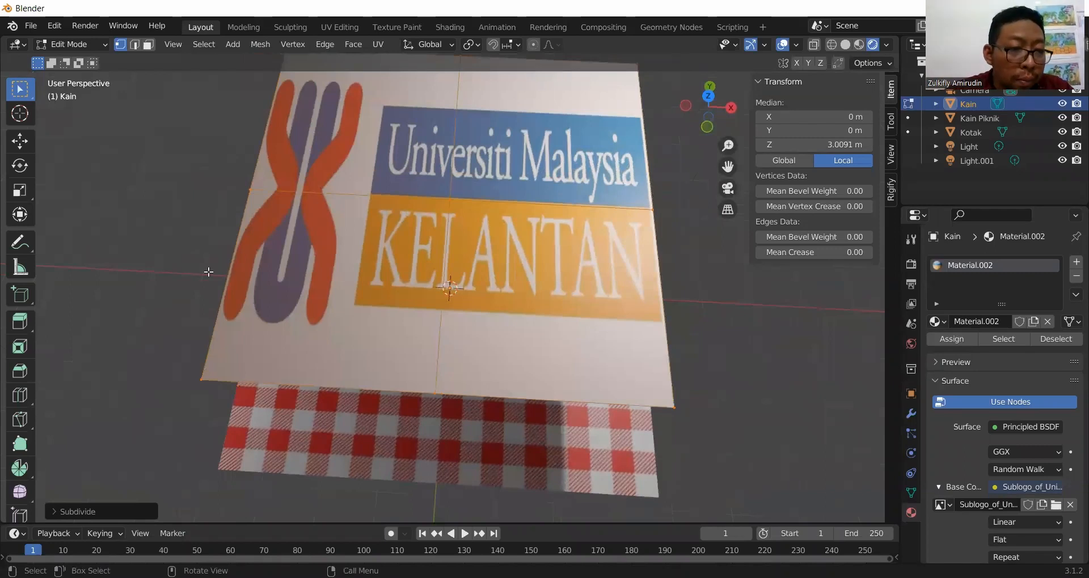
Step: Set the Number of Cuts of the Kain plane's subdivision to 50
{"action": "left_click", "coordinate": [93, 511]}
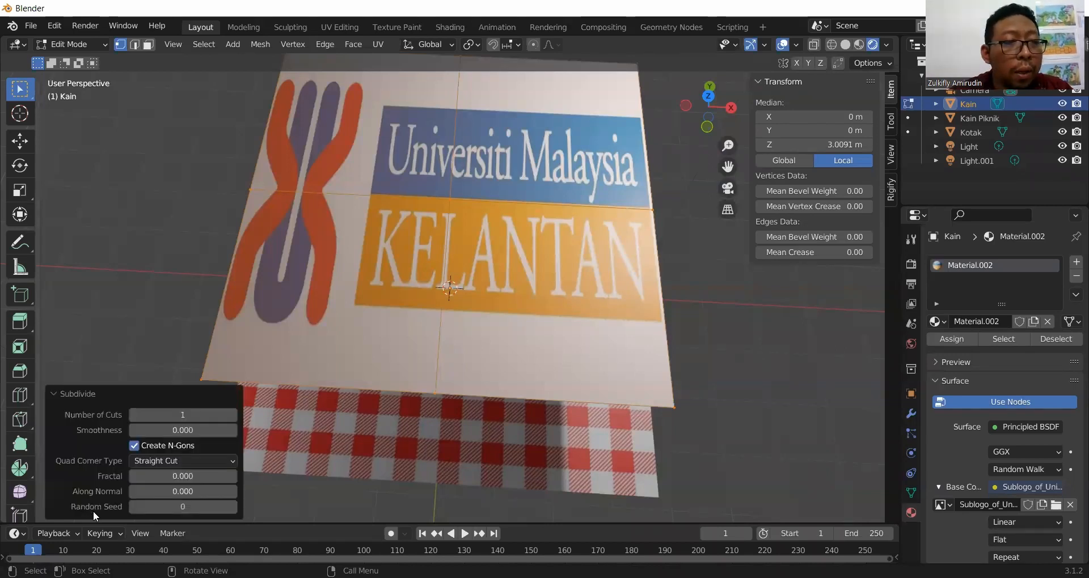
{"action": "left_click", "coordinate": [200, 414]}
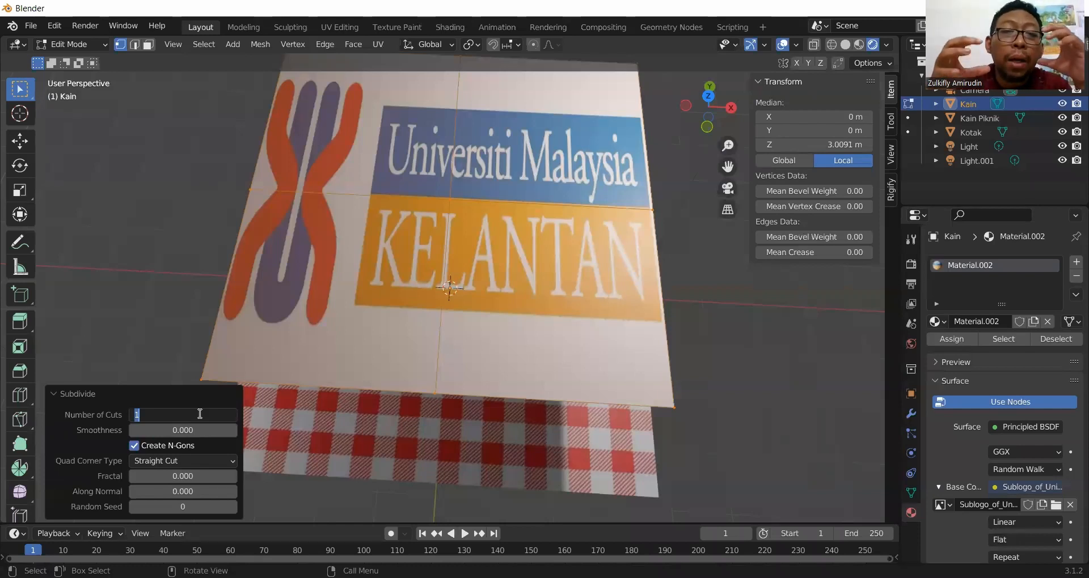
{"action": "type", "text": "50"}
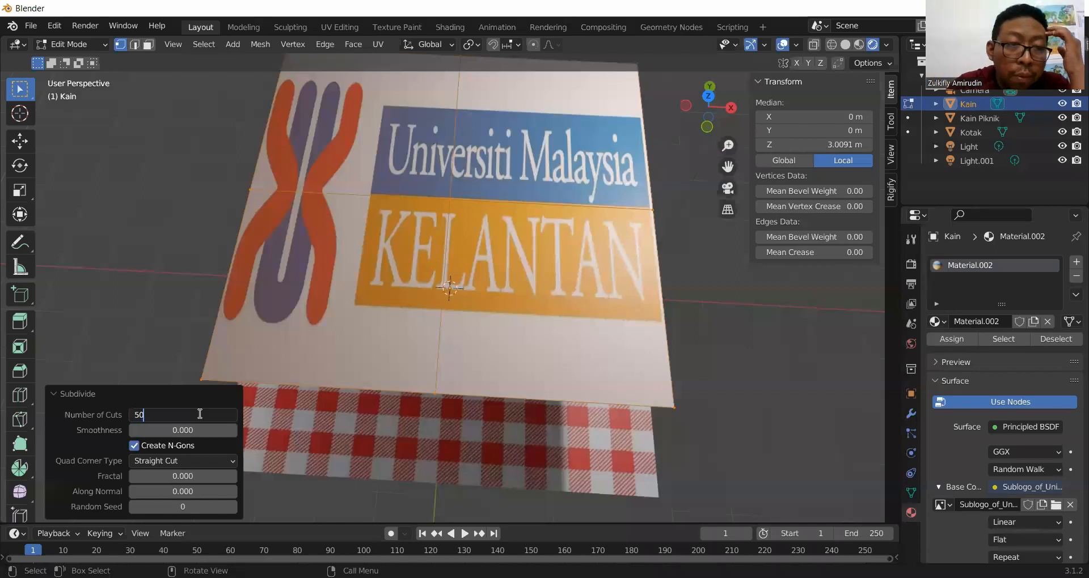
{"action": "key", "text": "Return"}
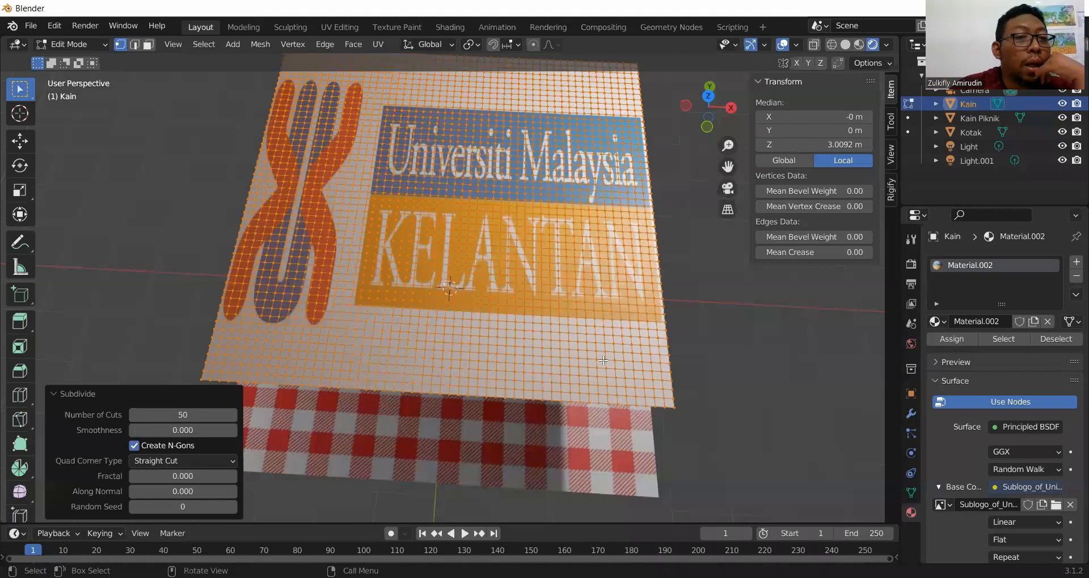
Step: Deselect the Kain mesh's vertices and return to Object Mode
{"action": "left_click", "coordinate": [113, 259]}
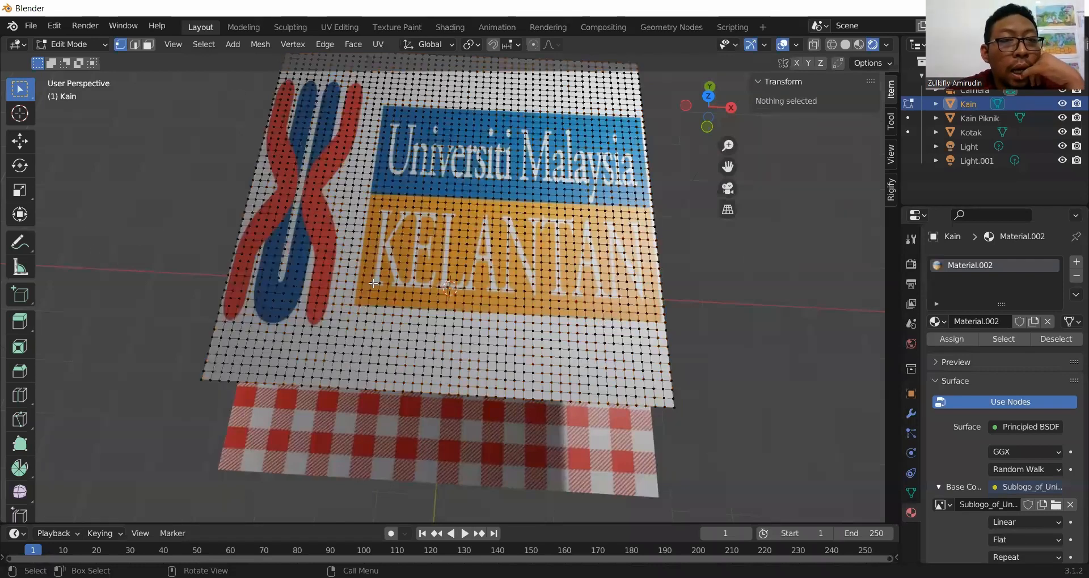
{"action": "middle_click_drag", "start_coordinate": [542, 284], "coordinate": [309, 150]}
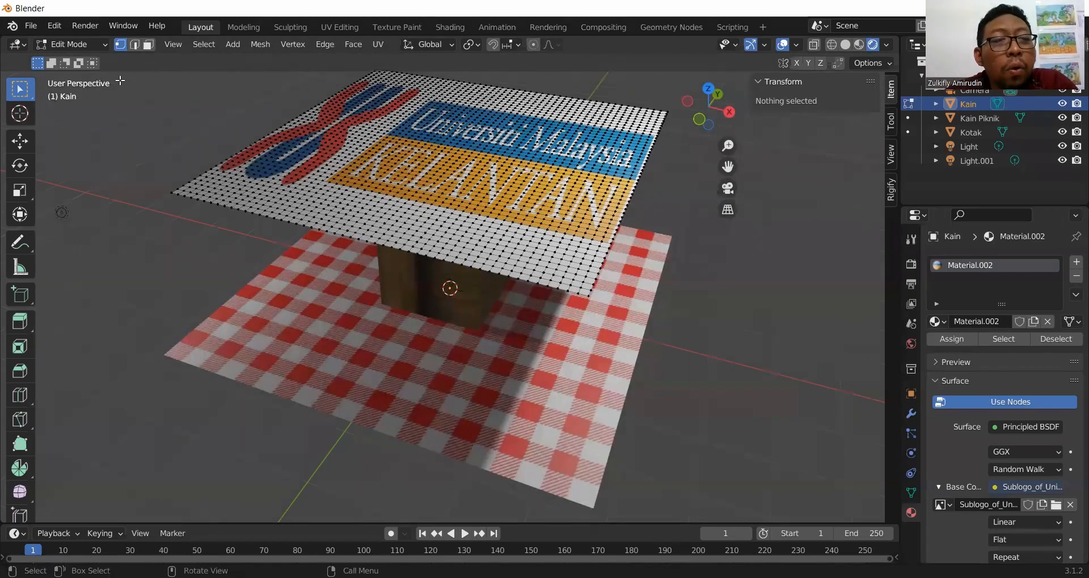
{"action": "key", "text": "Tab"}
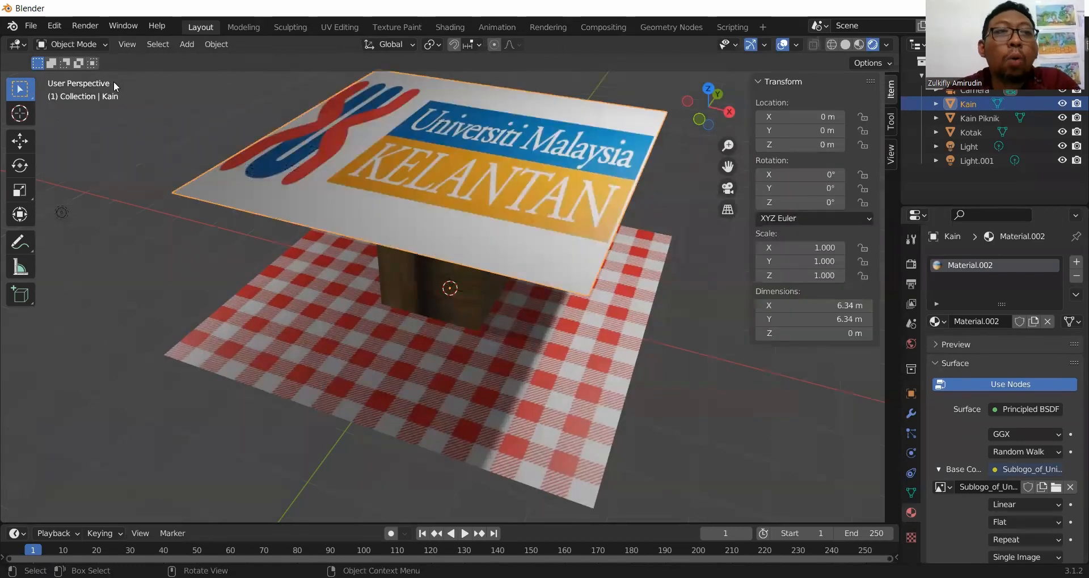
{"action": "left_click", "coordinate": [91, 44]}
{"action": "left_click", "coordinate": [81, 57]}
{"action": "left_click", "coordinate": [83, 43]}
{"action": "left_click", "coordinate": [70, 59]}
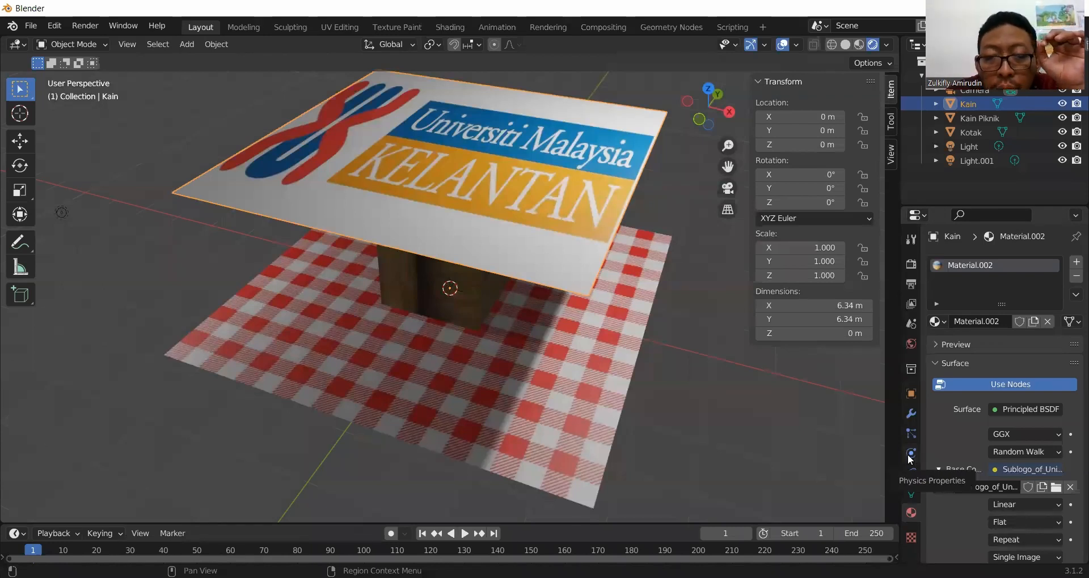
Step: Add Cloth physics to the Kain plane
{"action": "left_click", "coordinate": [909, 457]}
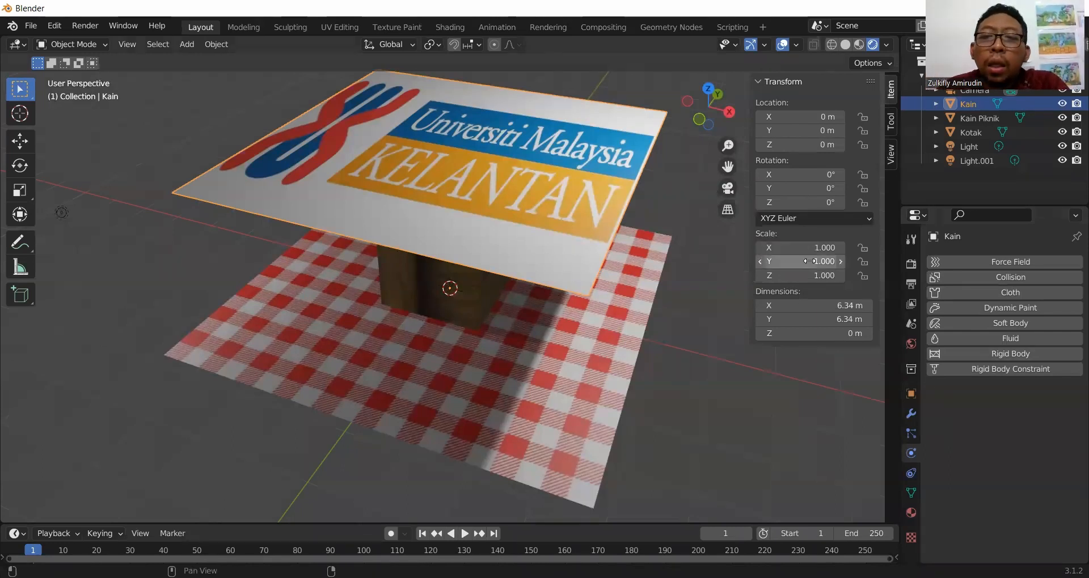
{"action": "left_click", "coordinate": [1008, 292]}
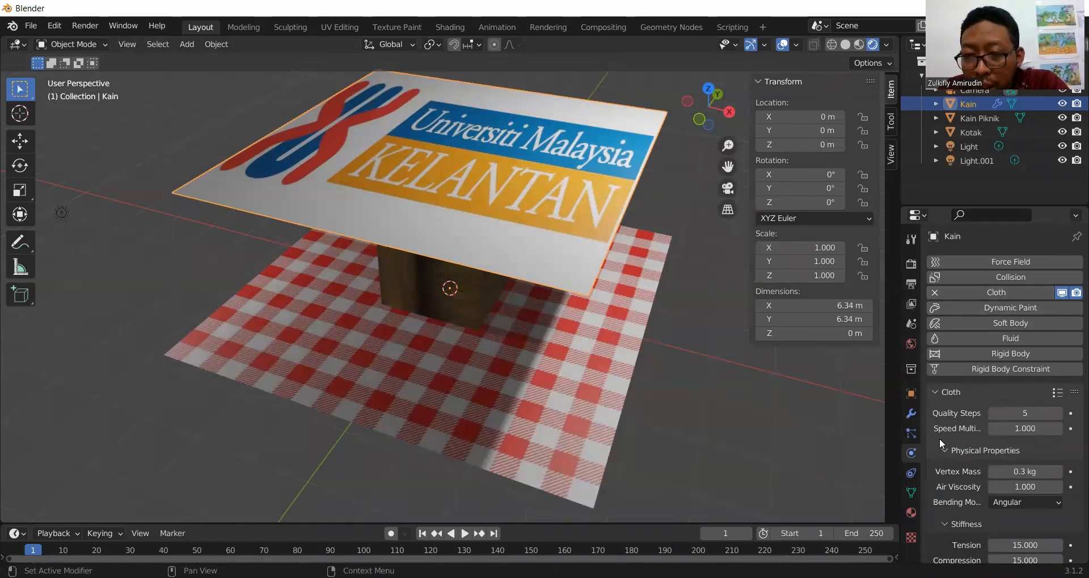
{"action": "left_click", "coordinate": [936, 392]}
{"action": "left_click", "coordinate": [934, 391]}
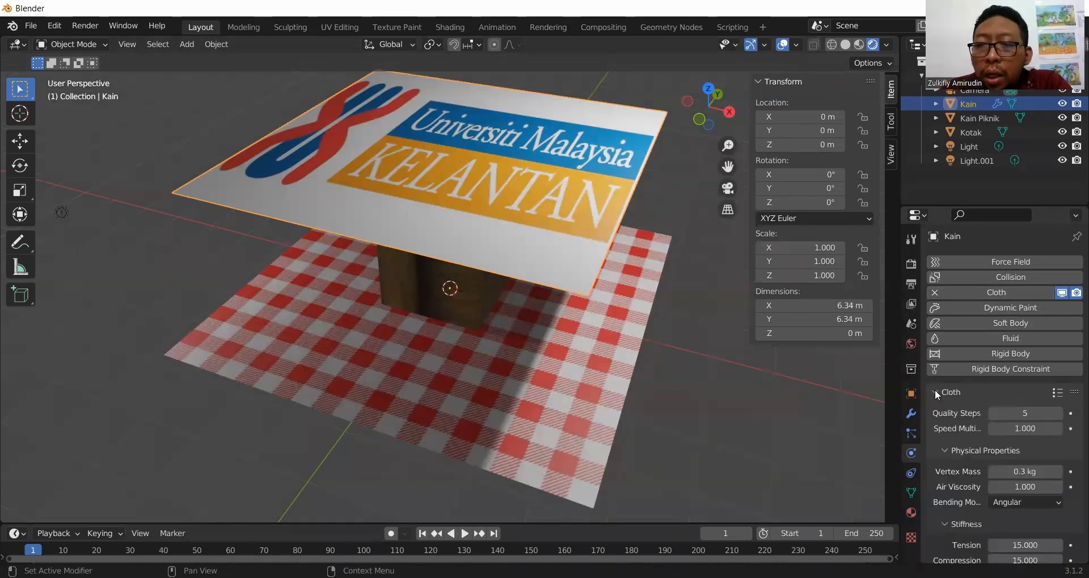
Step: Examine the Kain plane's Cloth settings, from Quality Steps and Physical Properties through Stiffness, Damping, Internal Springs and Pressure
{"action": "scroll", "coordinate": [943, 425], "scroll_direction": "down", "scroll_amount": 4}
{"action": "scroll", "coordinate": [943, 423], "scroll_direction": "down", "scroll_amount": 15}
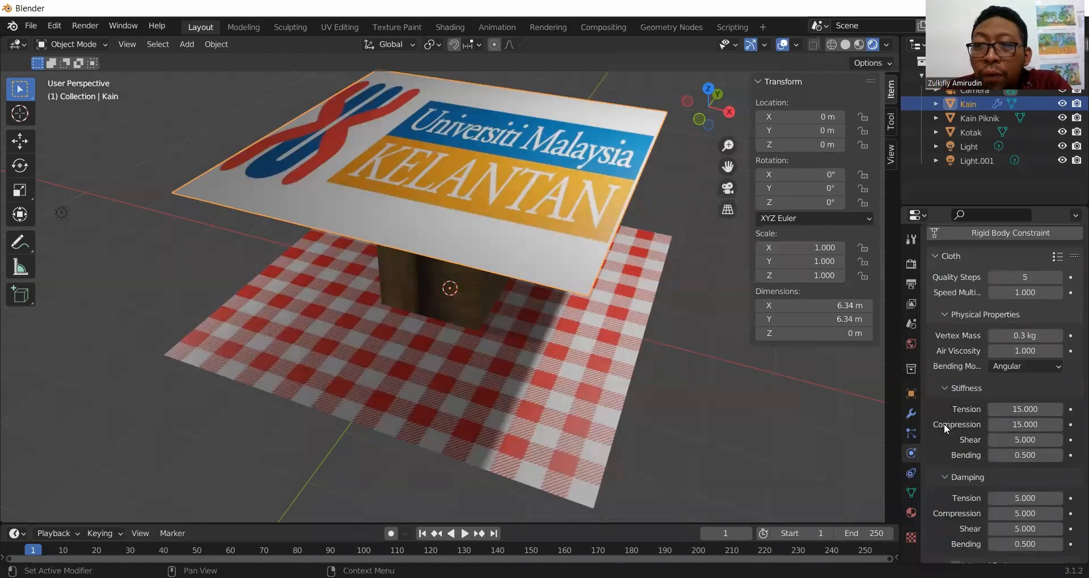
{"action": "scroll", "coordinate": [943, 427], "scroll_direction": "up", "scroll_amount": 15}
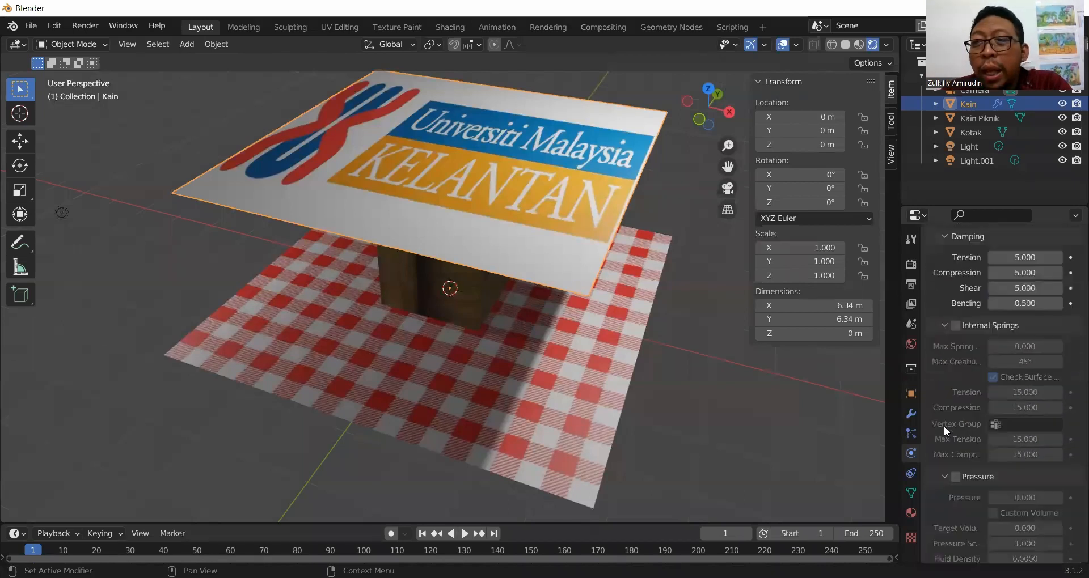
{"action": "scroll", "coordinate": [944, 427], "scroll_direction": "up", "scroll_amount": 1}
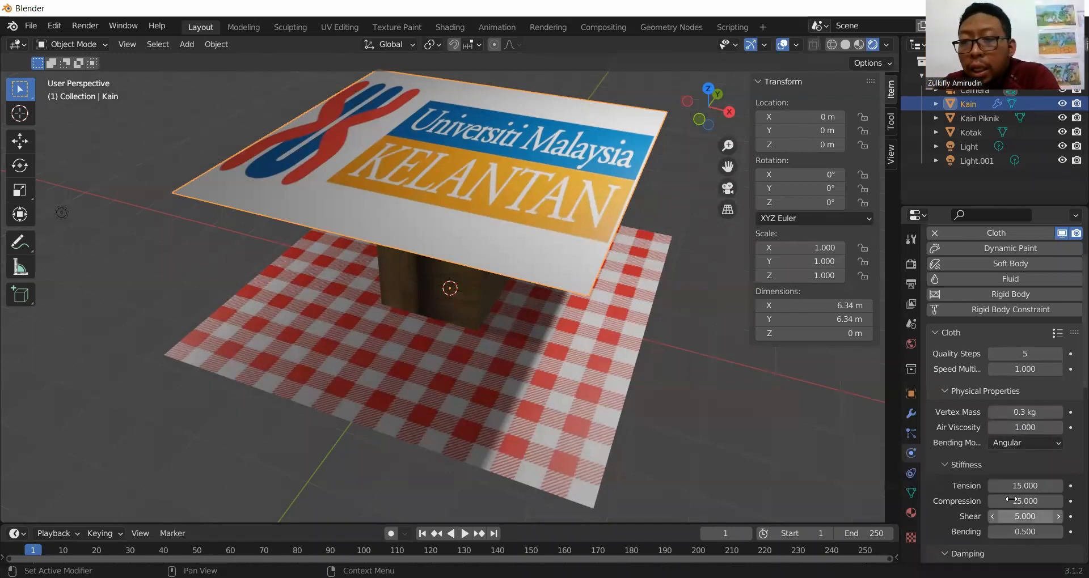
{"action": "scroll", "coordinate": [942, 494], "scroll_direction": "down", "scroll_amount": 2}
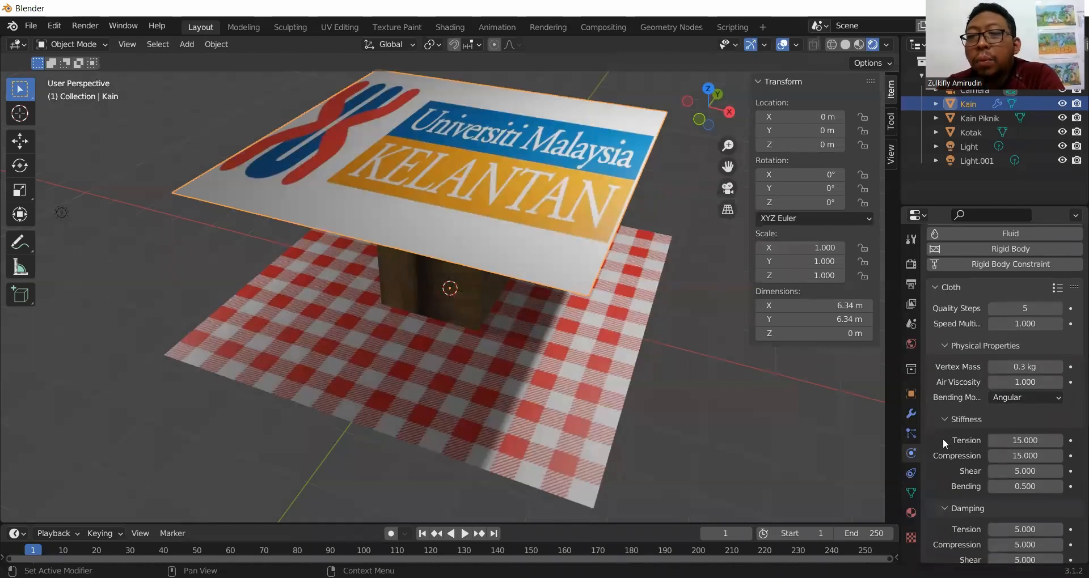
{"action": "scroll", "coordinate": [943, 439], "scroll_direction": "down", "scroll_amount": 4}
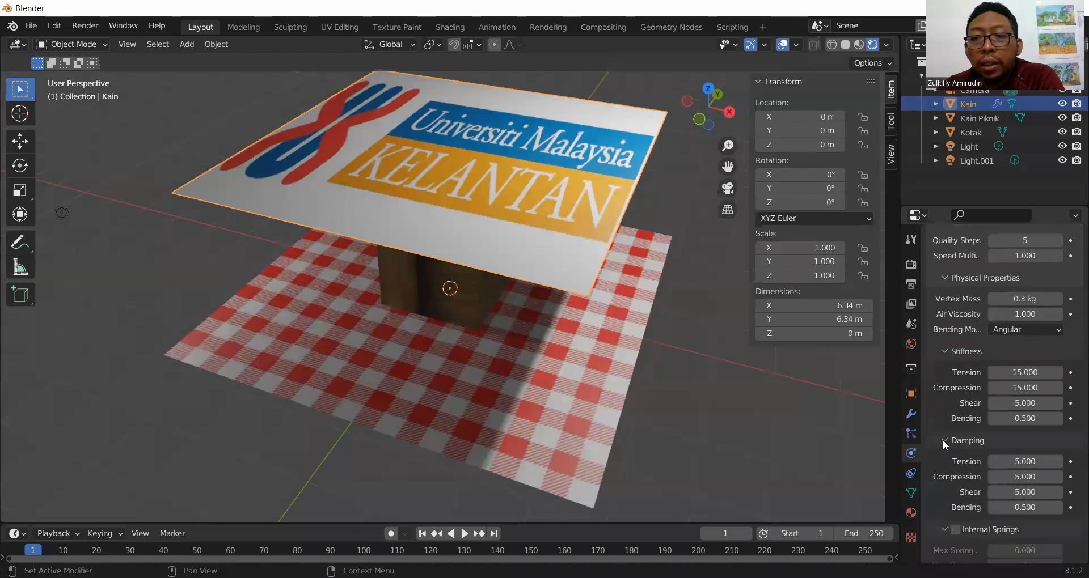
{"action": "scroll", "coordinate": [943, 440], "scroll_direction": "down", "scroll_amount": 1}
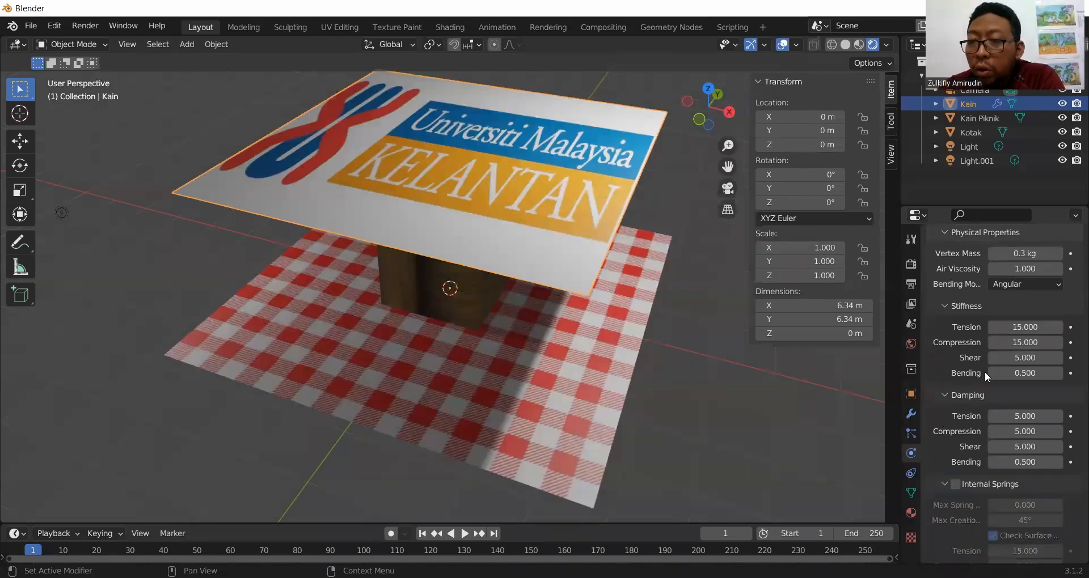
{"action": "scroll", "coordinate": [969, 468], "scroll_direction": "down", "scroll_amount": 6}
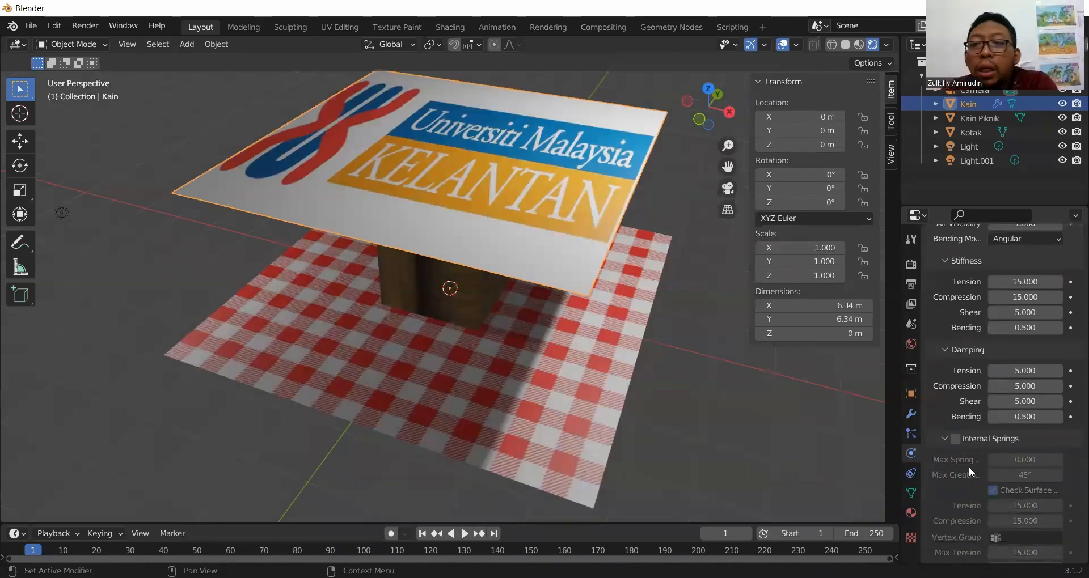
{"action": "scroll", "coordinate": [969, 467], "scroll_direction": "down", "scroll_amount": 4}
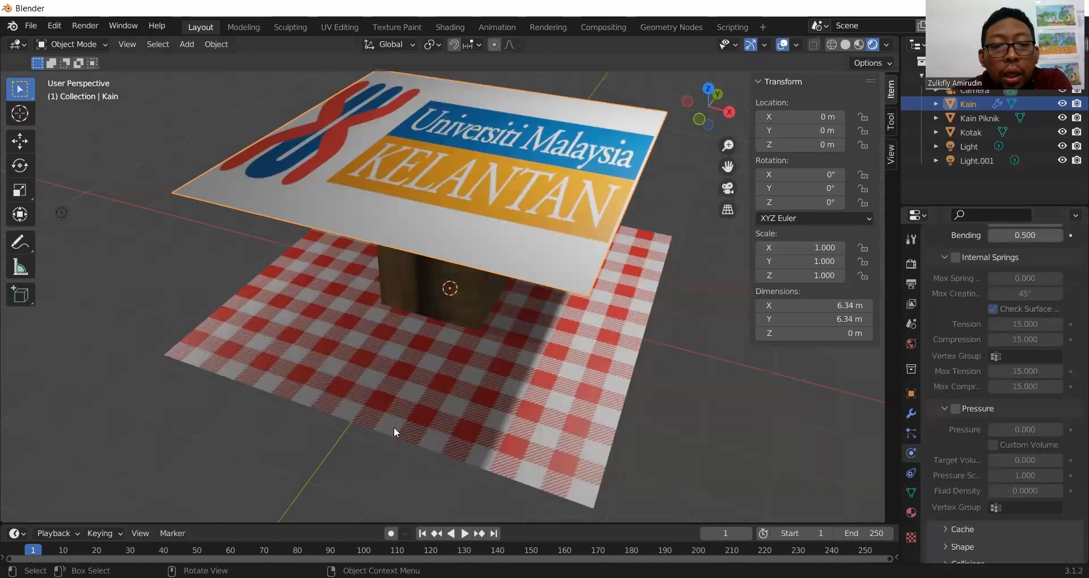
Step: Play the cloth simulation twice to watch how the Kain plane falls, and return the timeline to frame 0
{"action": "left_click", "coordinate": [465, 535]}
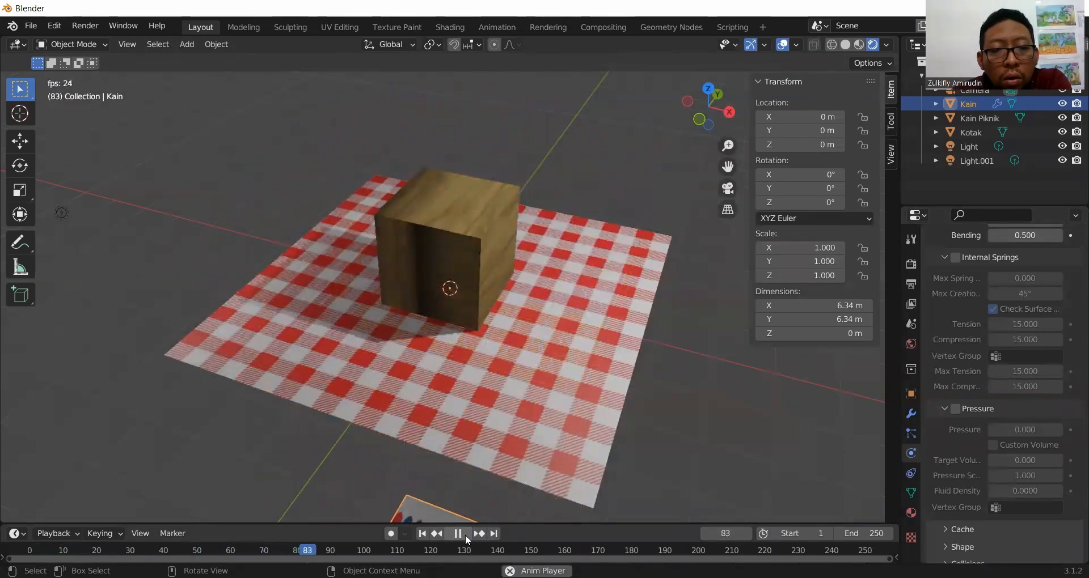
{"action": "left_click", "coordinate": [459, 534]}
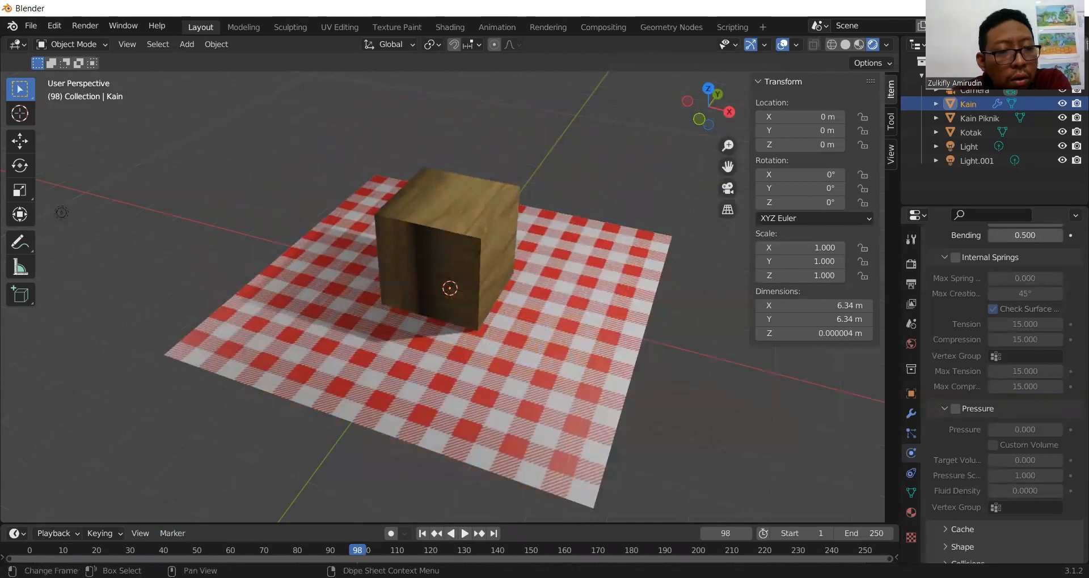
{"action": "left_click", "coordinate": [29, 551]}
{"action": "left_click", "coordinate": [463, 534]}
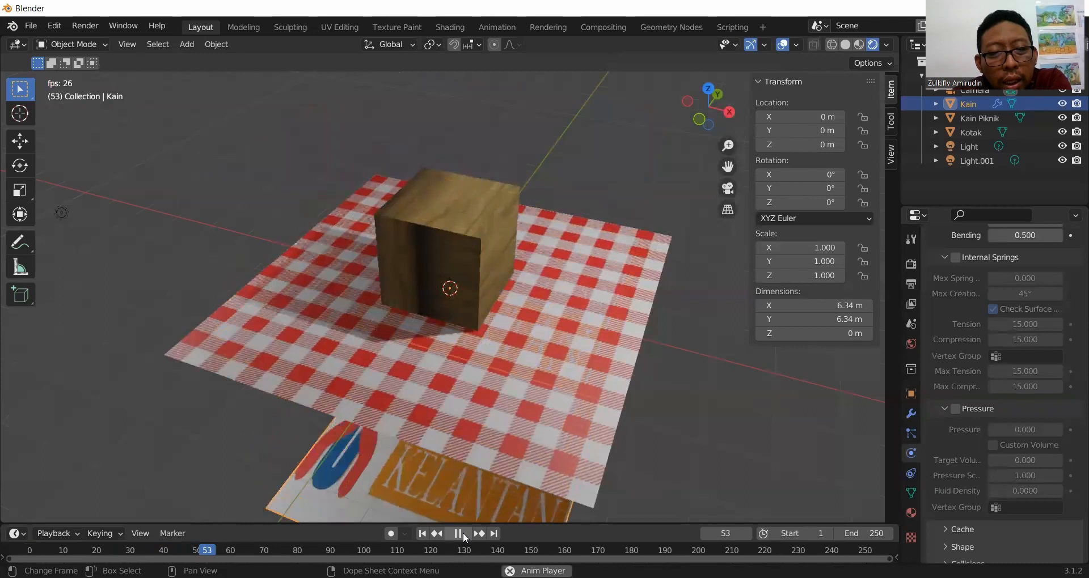
{"action": "left_click", "coordinate": [458, 534]}
{"action": "left_click", "coordinate": [43, 553]}
{"action": "mouse_move", "coordinate": [43, 553]}
{"action": "left_mouse_down"}
{"action": "mouse_move", "coordinate": [156, 546]}
{"action": "mouse_move", "coordinate": [30, 546]}
{"action": "left_mouse_up"}
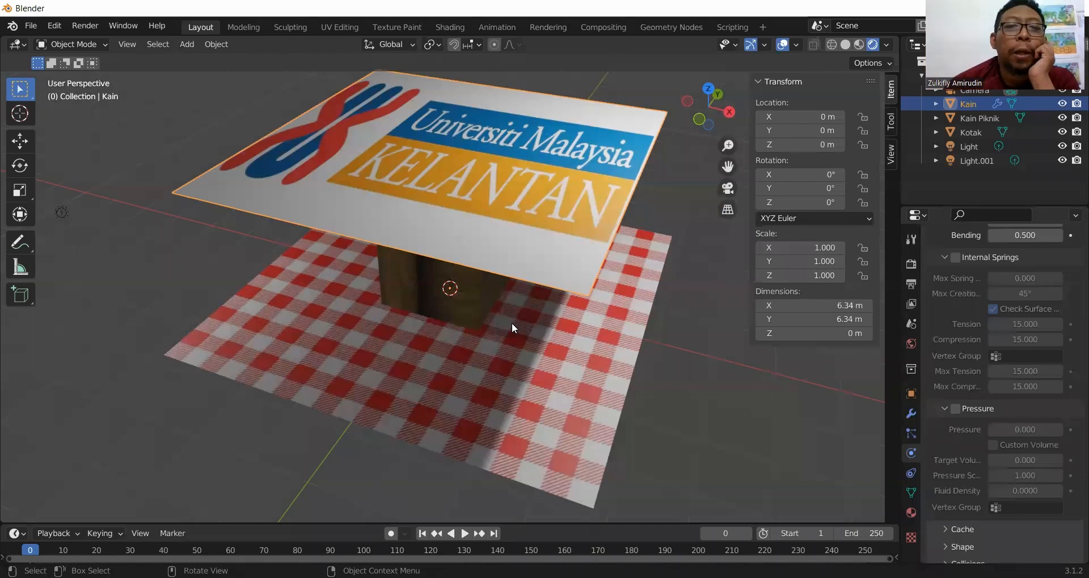
Step: Add Collision physics to the Kotak cube and look through its Particle and Softbody & Cloth collision settings
{"action": "left_click", "coordinate": [684, 399]}
{"action": "middle_click_drag", "start_coordinate": [694, 407], "coordinate": [696, 370]}
{"action": "left_click", "coordinate": [485, 236]}
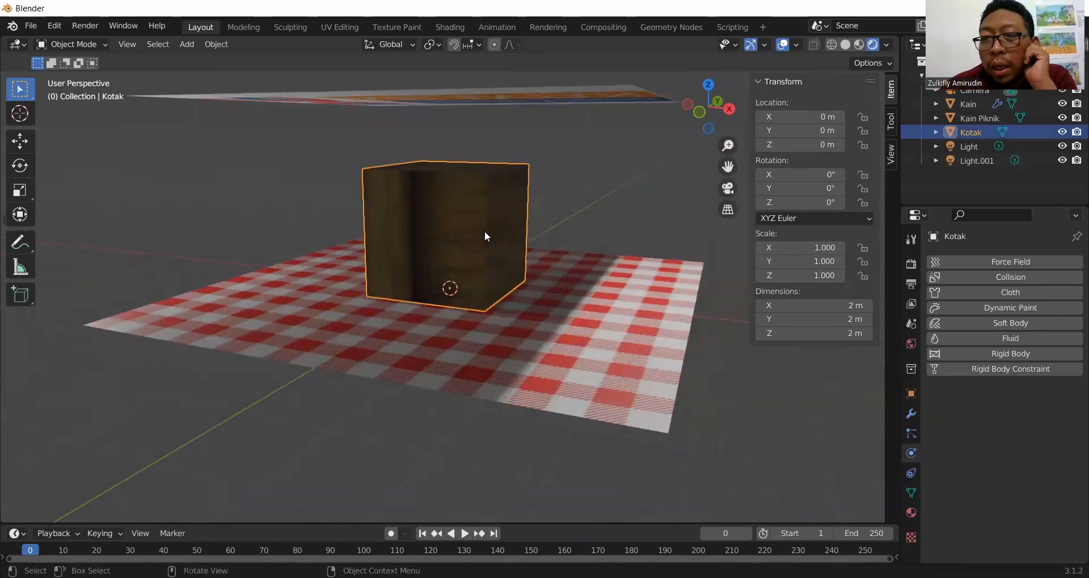
{"action": "left_click", "coordinate": [980, 278]}
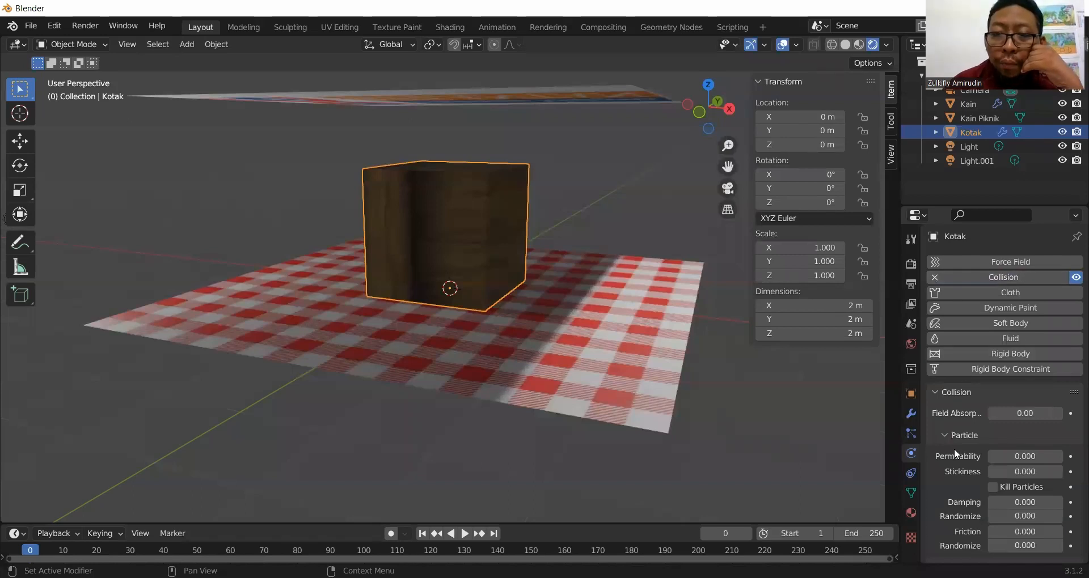
{"action": "scroll", "coordinate": [957, 487], "scroll_direction": "down", "scroll_amount": 4}
{"action": "scroll", "coordinate": [957, 482], "scroll_direction": "down", "scroll_amount": 1}
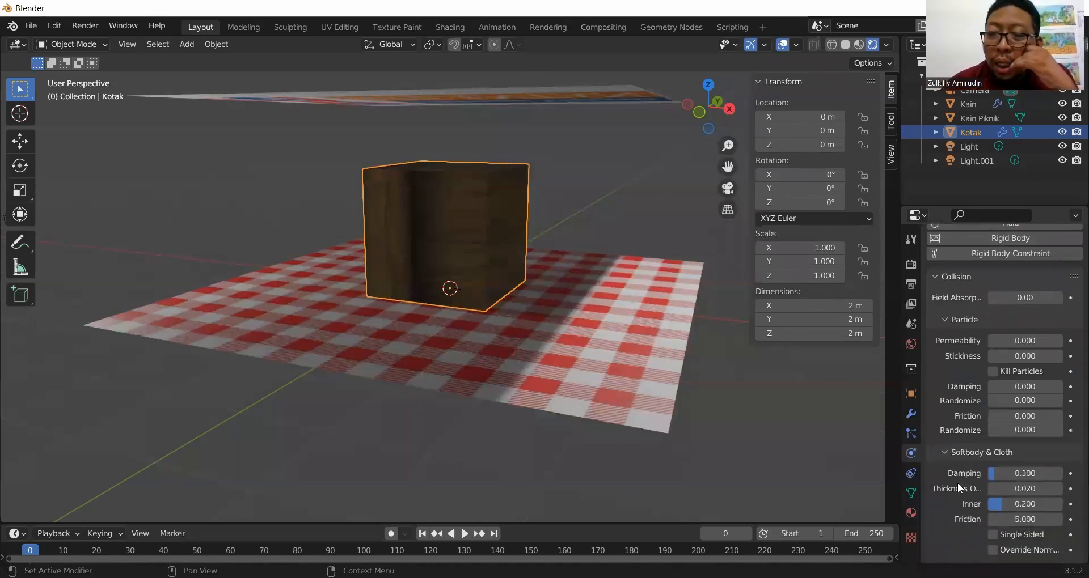
{"action": "scroll", "coordinate": [957, 482], "scroll_direction": "up", "scroll_amount": 5}
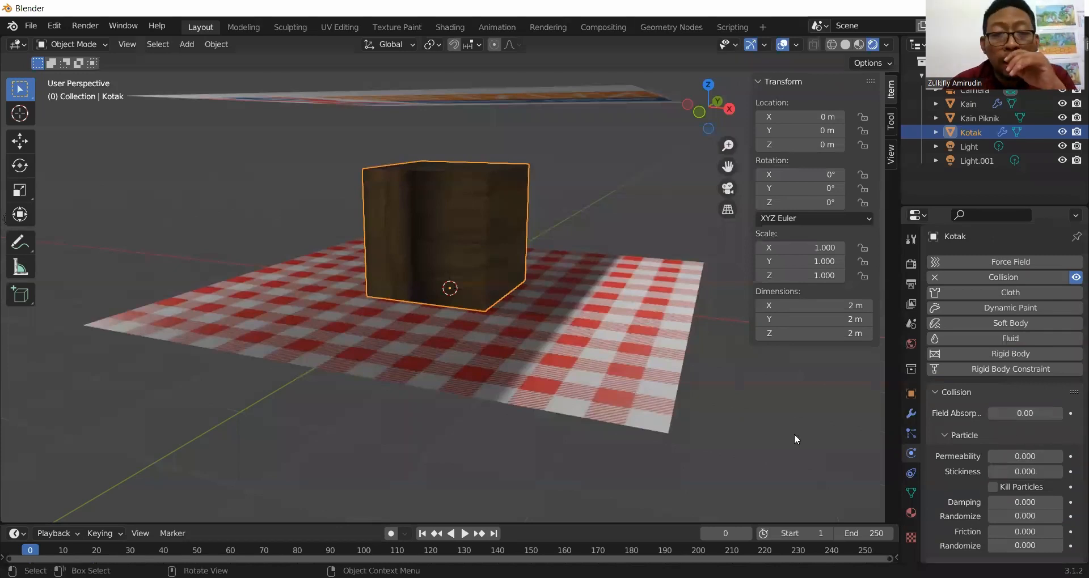
Step: Add Collision physics to the Kain Piknik floor plane
{"action": "left_click", "coordinate": [623, 393]}
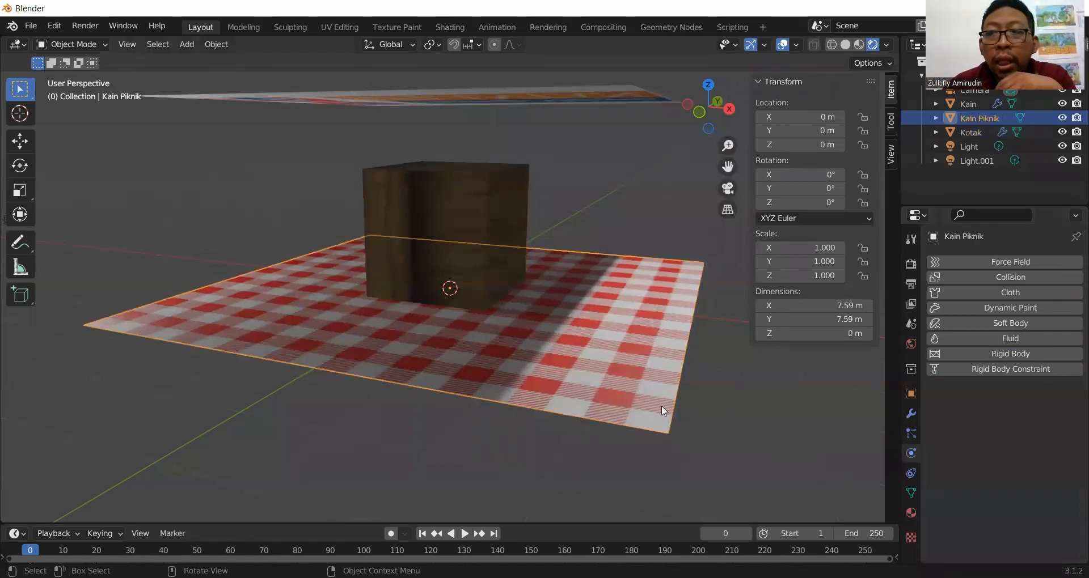
{"action": "left_click", "coordinate": [998, 277]}
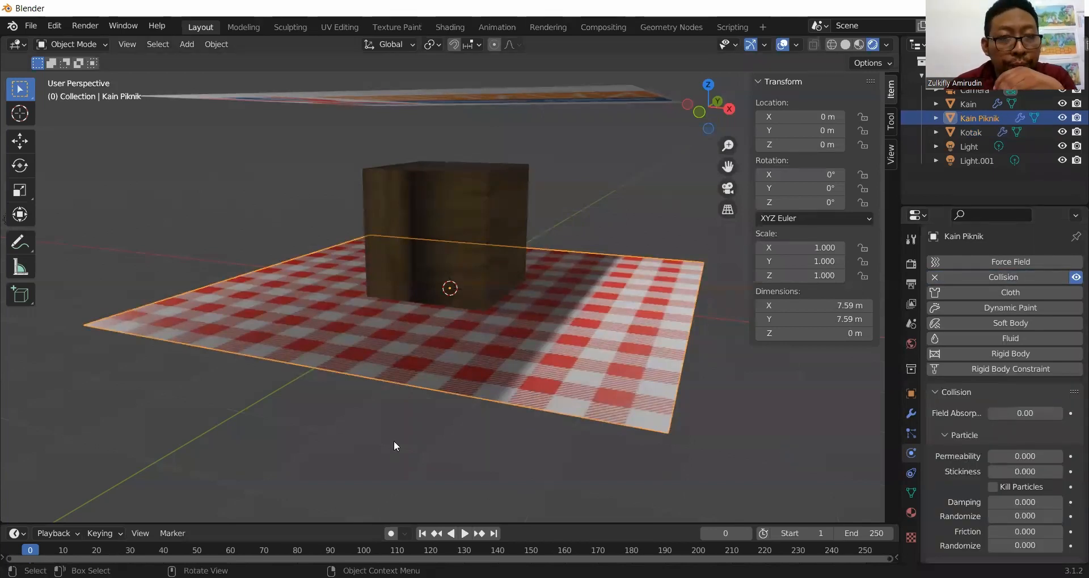
Step: Play the simulation to watch the Kain cloth drape over the Kotak cube and floor, and stop it
{"action": "middle_click_drag", "start_coordinate": [399, 416], "coordinate": [473, 387]}
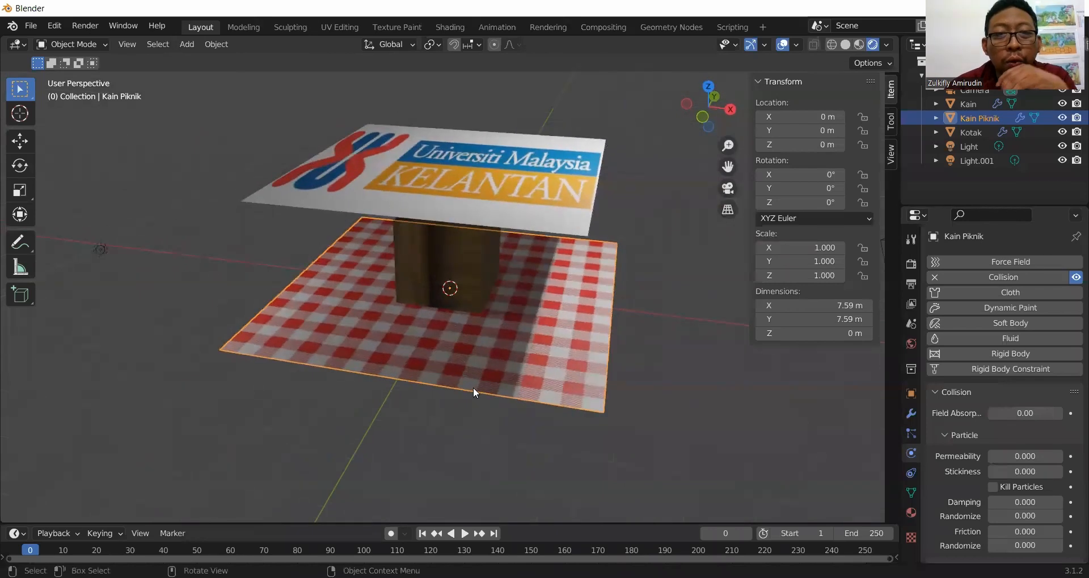
{"action": "left_click", "coordinate": [460, 534]}
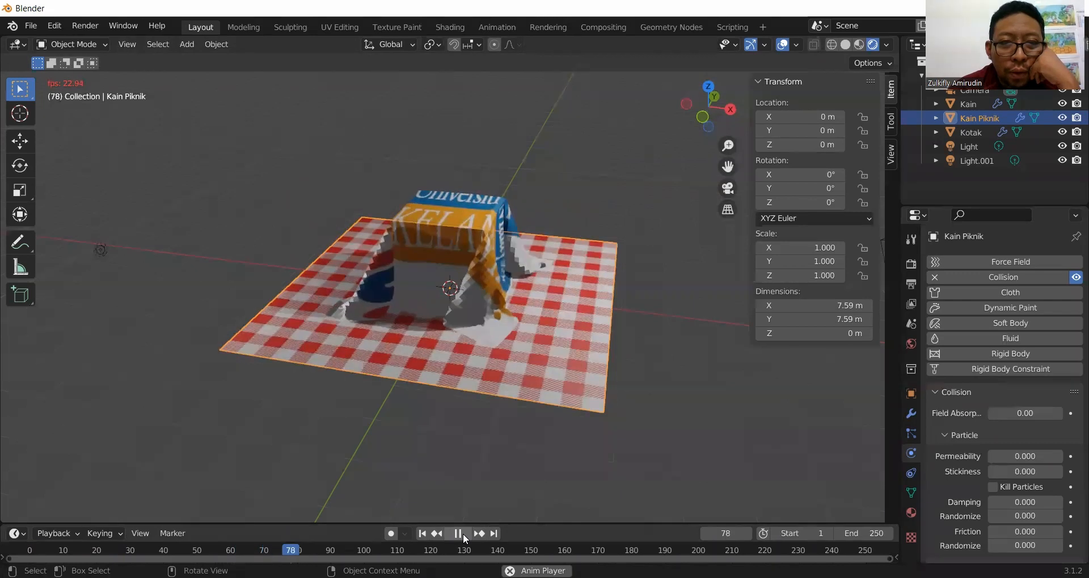
{"action": "left_click", "coordinate": [463, 534]}
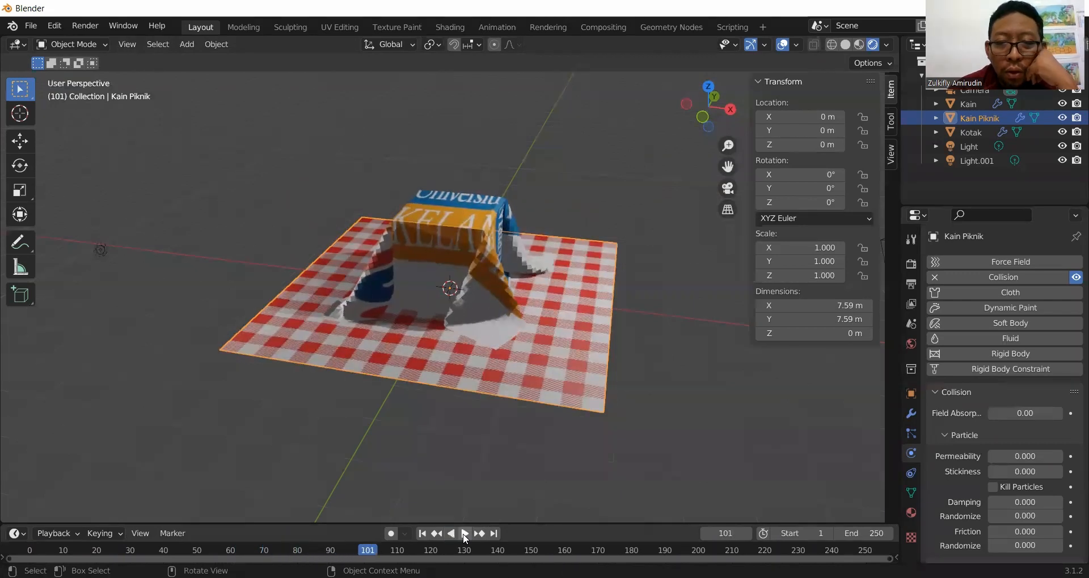
{"action": "left_click", "coordinate": [464, 533]}
{"action": "left_click", "coordinate": [463, 533]}
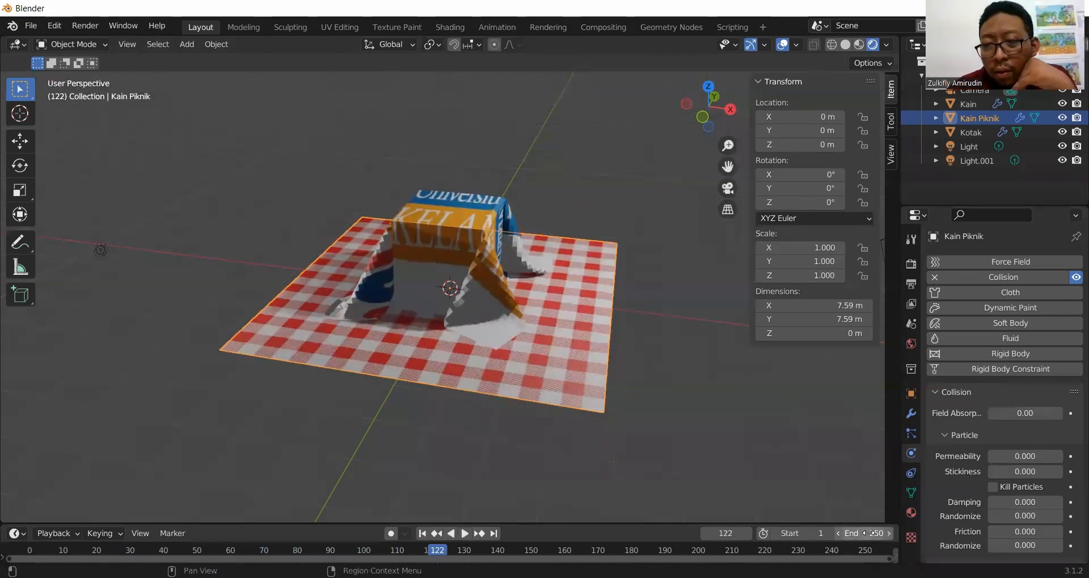
Step: Deselect the floor plane and set the animation's end frame to 150
{"action": "left_click", "coordinate": [679, 445]}
{"action": "left_click", "coordinate": [879, 534]}
{"action": "type", "text": "1"}
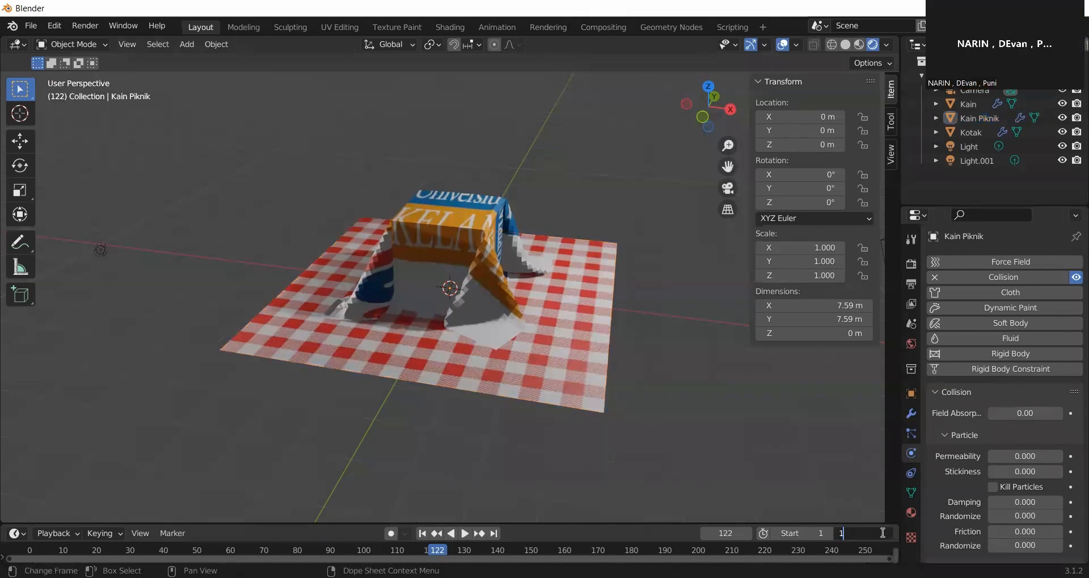
{"action": "type", "text": "50"}
{"action": "key", "text": "Return"}
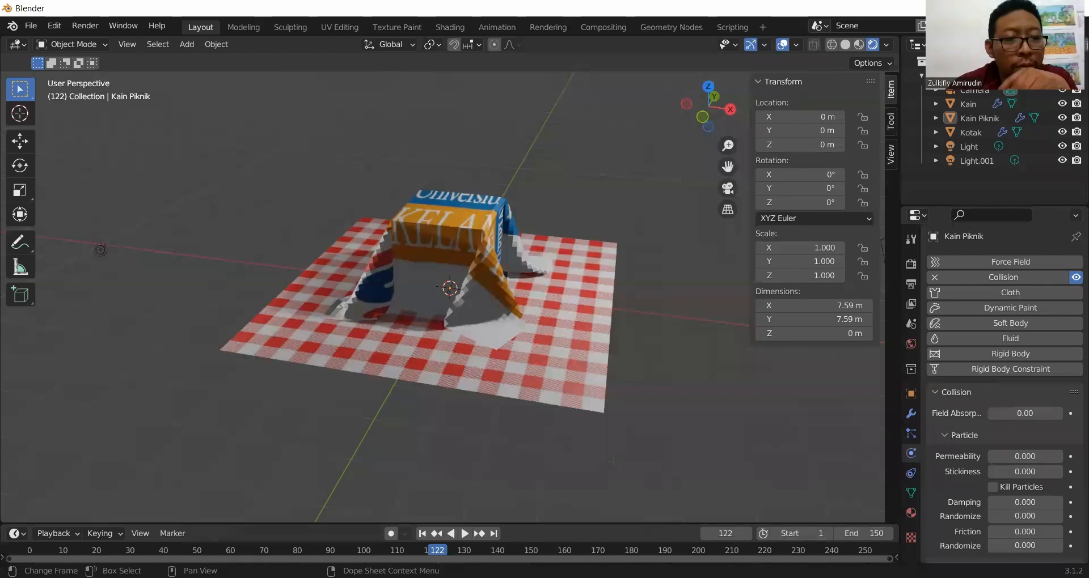
Step: Return the timeline to frame 0 and replay the cloth simulation over the shortened frame range
{"action": "left_click", "coordinate": [29, 554]}
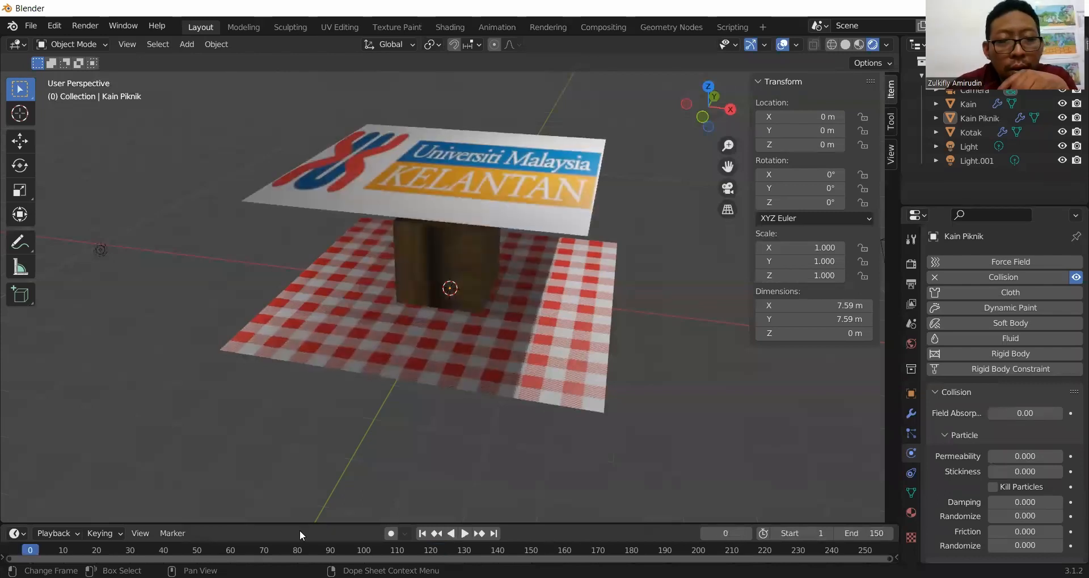
{"action": "left_click", "coordinate": [464, 534]}
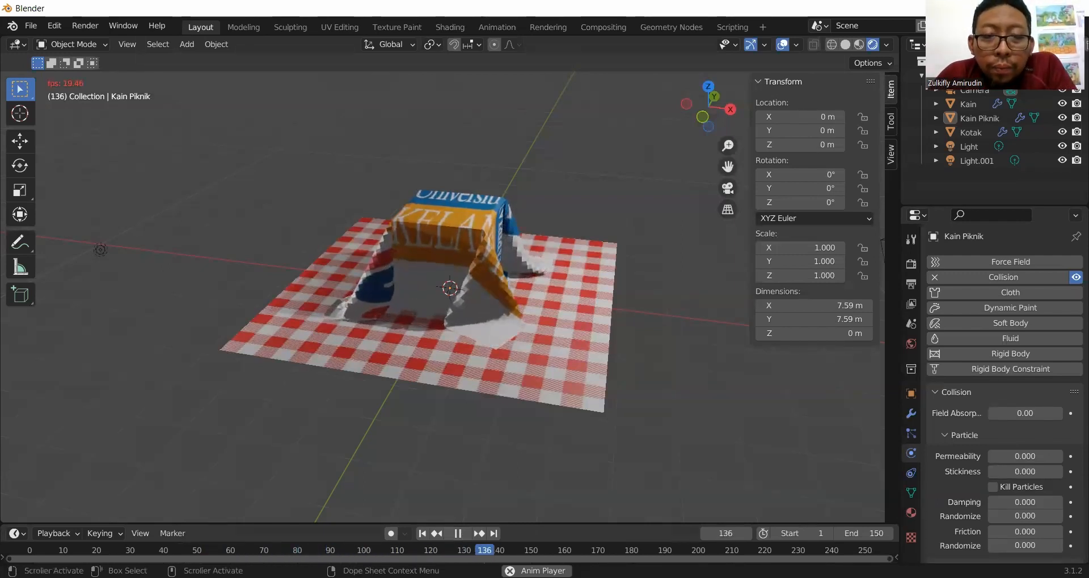
{"action": "left_click", "coordinate": [458, 533]}
Step: Apply Shade Smooth to the draped Kain cloth
{"action": "scroll", "coordinate": [493, 267], "scroll_direction": "up", "scroll_amount": 3}
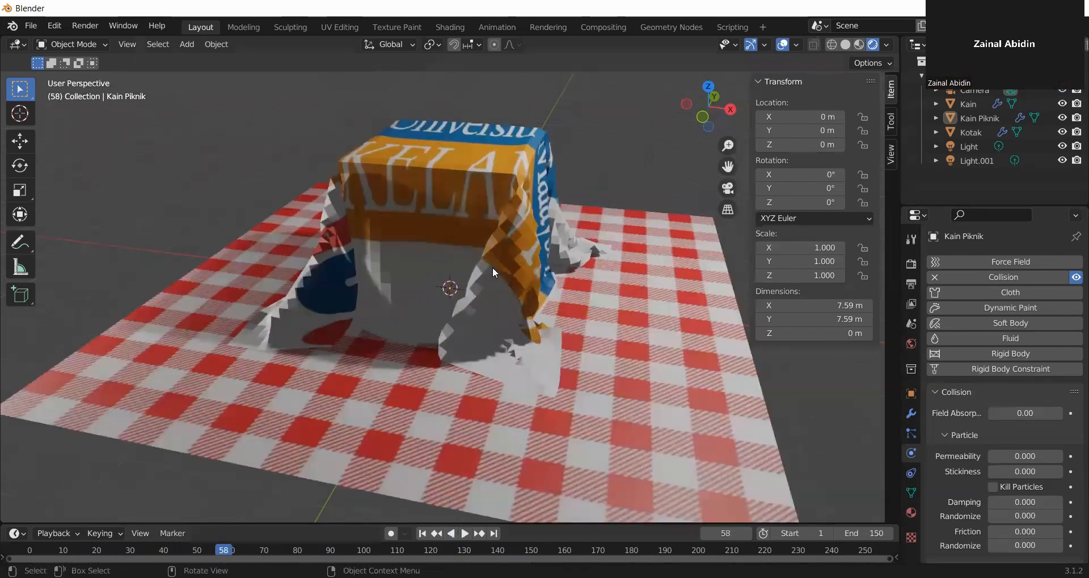
{"action": "scroll", "coordinate": [513, 295], "scroll_direction": "up", "scroll_amount": 2}
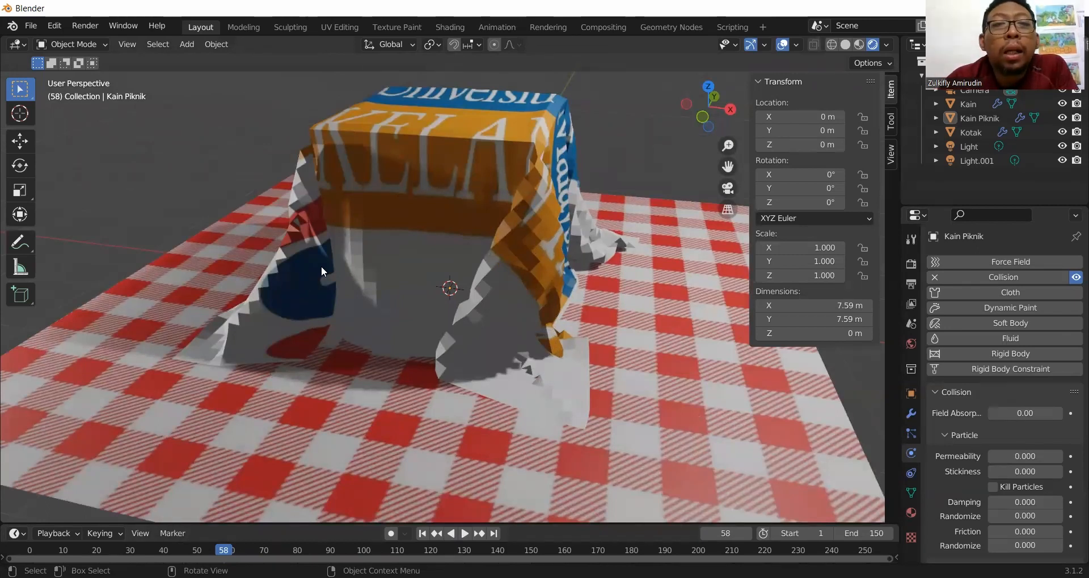
{"action": "left_click", "coordinate": [518, 274]}
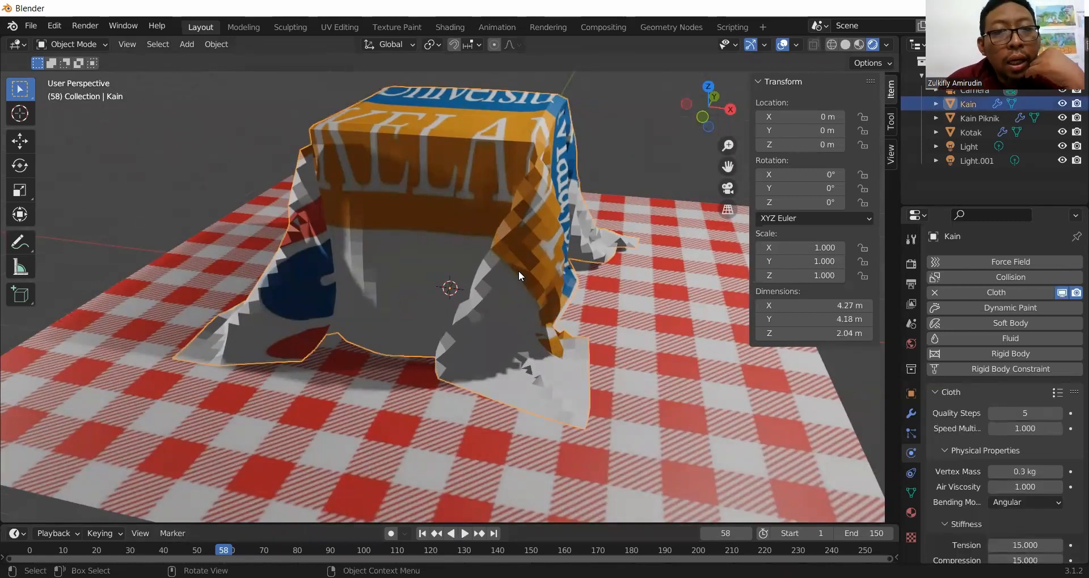
{"action": "right_click", "coordinate": [519, 271]}
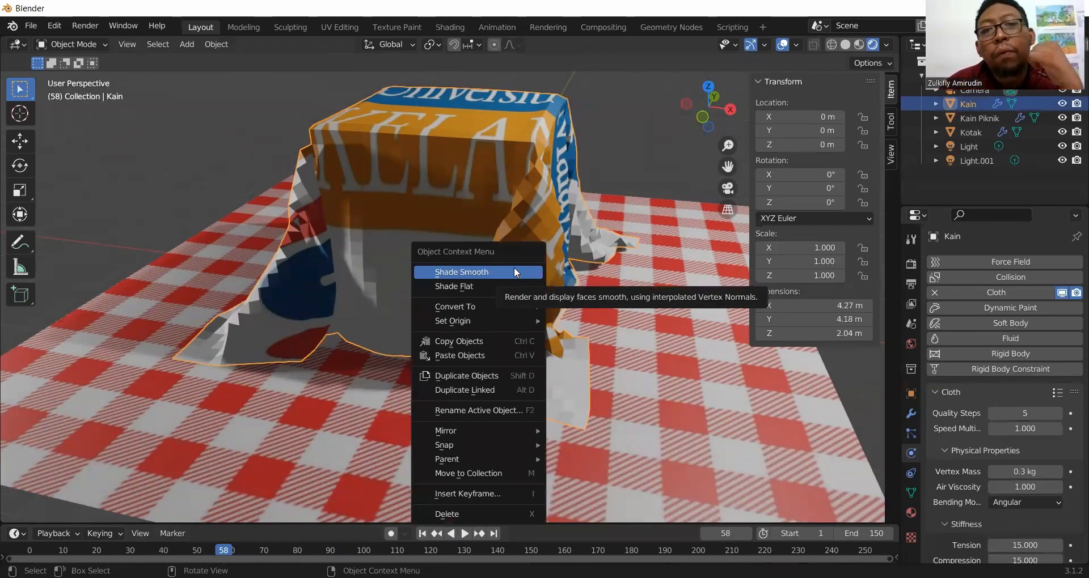
{"action": "left_click", "coordinate": [514, 270]}
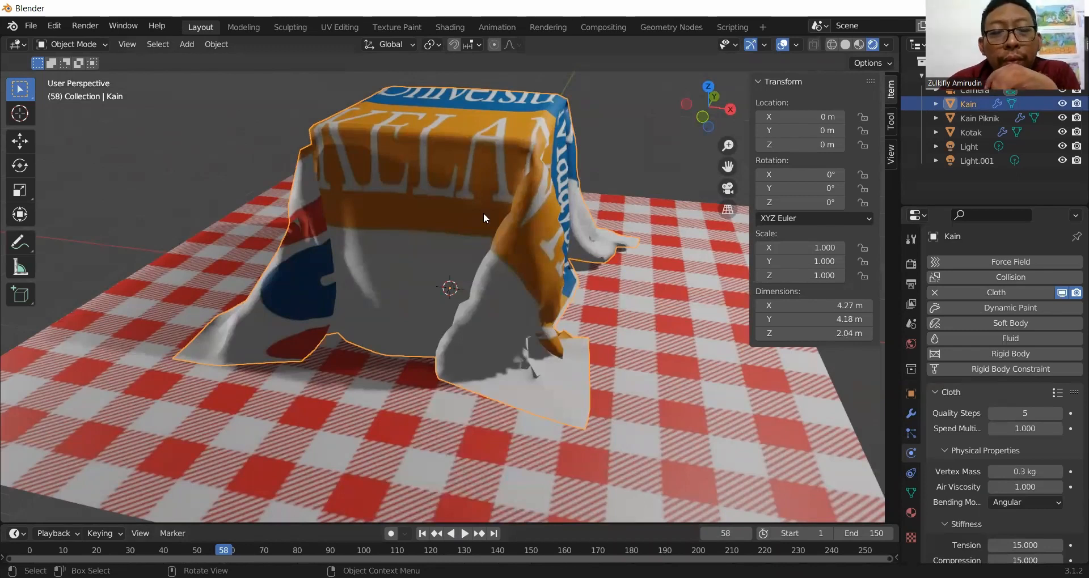
Step: Replay the simulation with the smooth-shaded Kain cloth, stop it and move the timeline to frame 33
{"action": "middle_click_drag", "start_coordinate": [546, 297], "coordinate": [582, 306]}
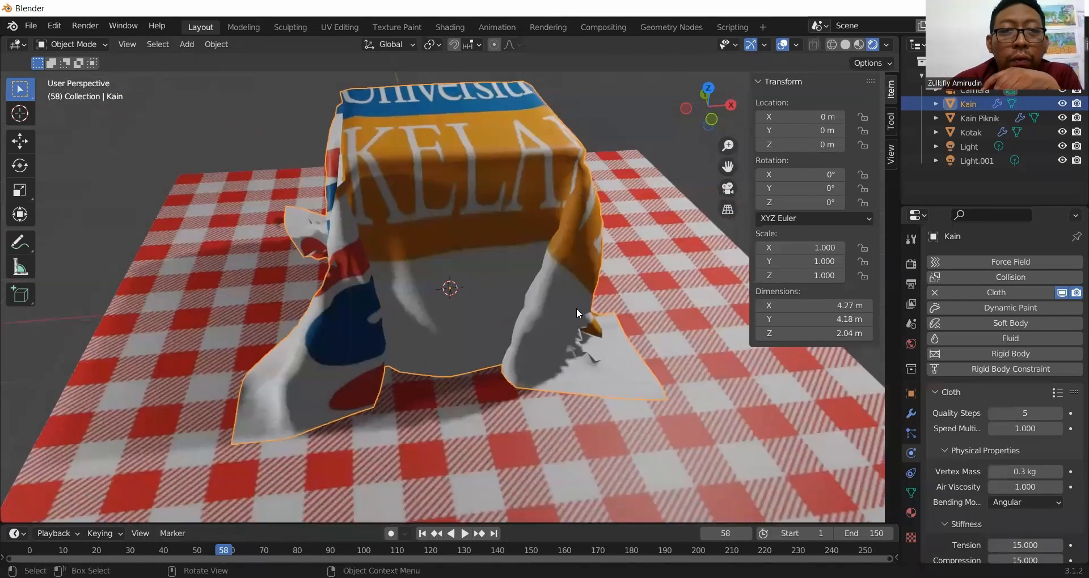
{"action": "scroll", "coordinate": [527, 363], "scroll_direction": "down", "scroll_amount": 3}
{"action": "left_click", "coordinate": [467, 534]}
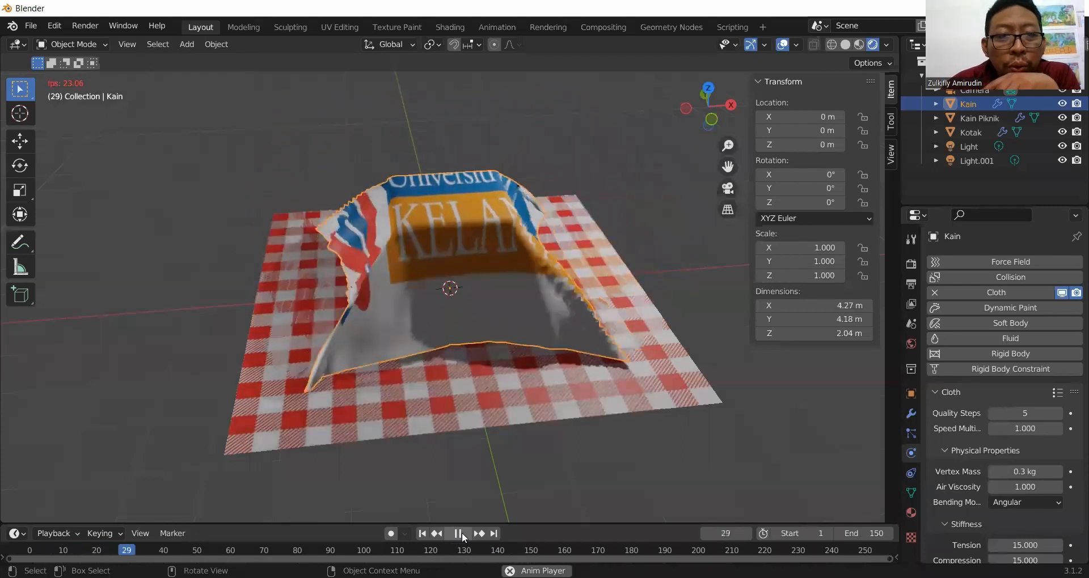
{"action": "left_click", "coordinate": [459, 533]}
{"action": "middle_click_drag", "start_coordinate": [439, 314], "coordinate": [390, 312]}
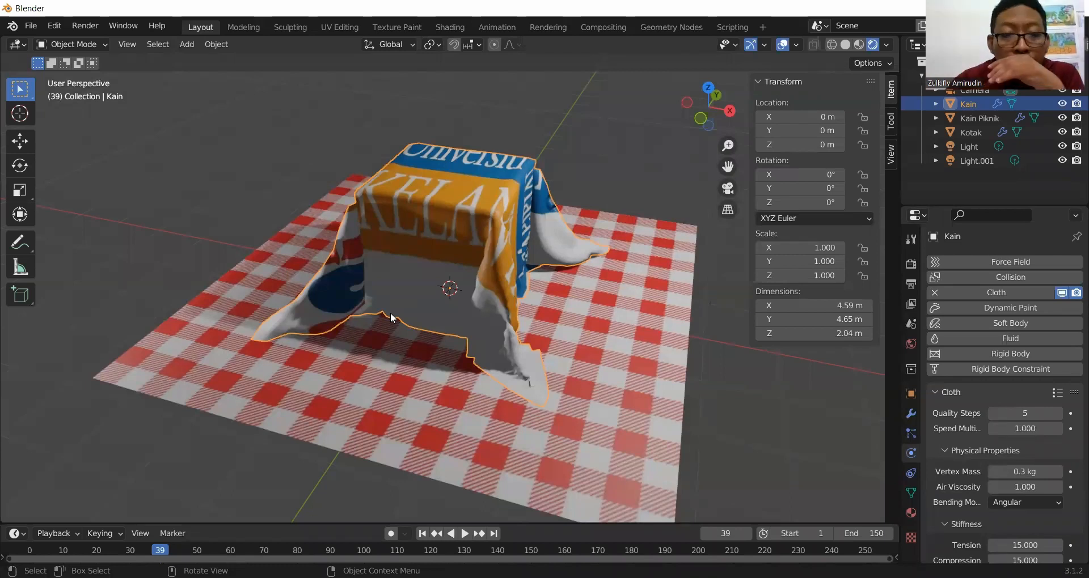
{"action": "left_click_drag", "start_coordinate": [175, 544], "coordinate": [120, 544]}
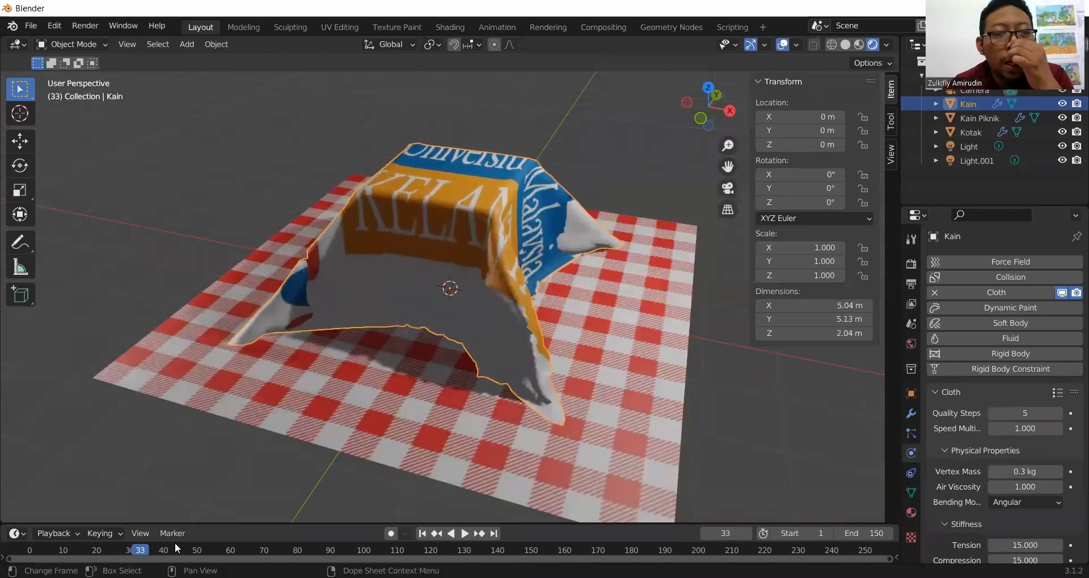
Step: Examine the draped Kain cloth up close from several sides, including its hem against the picnic floor
{"action": "scroll", "coordinate": [323, 276], "scroll_direction": "up", "scroll_amount": 5}
{"action": "middle_click_drag", "start_coordinate": [124, 281], "coordinate": [466, 318]}
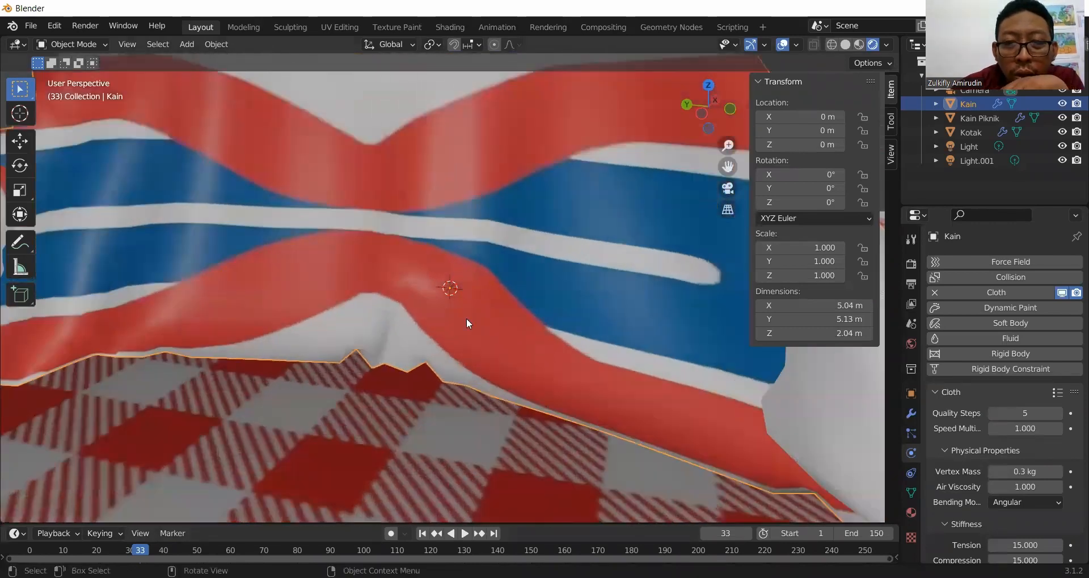
{"action": "middle_click_drag", "start_coordinate": [786, 413], "coordinate": [827, 398]}
{"action": "left_click_drag", "start_coordinate": [728, 167], "coordinate": [321, 185]}
{"action": "middle_click_drag", "start_coordinate": [720, 237], "coordinate": [261, 343]}
{"action": "scroll", "coordinate": [509, 299], "scroll_direction": "down", "scroll_amount": 4}
{"action": "middle_click_drag", "start_coordinate": [675, 343], "coordinate": [525, 341]}
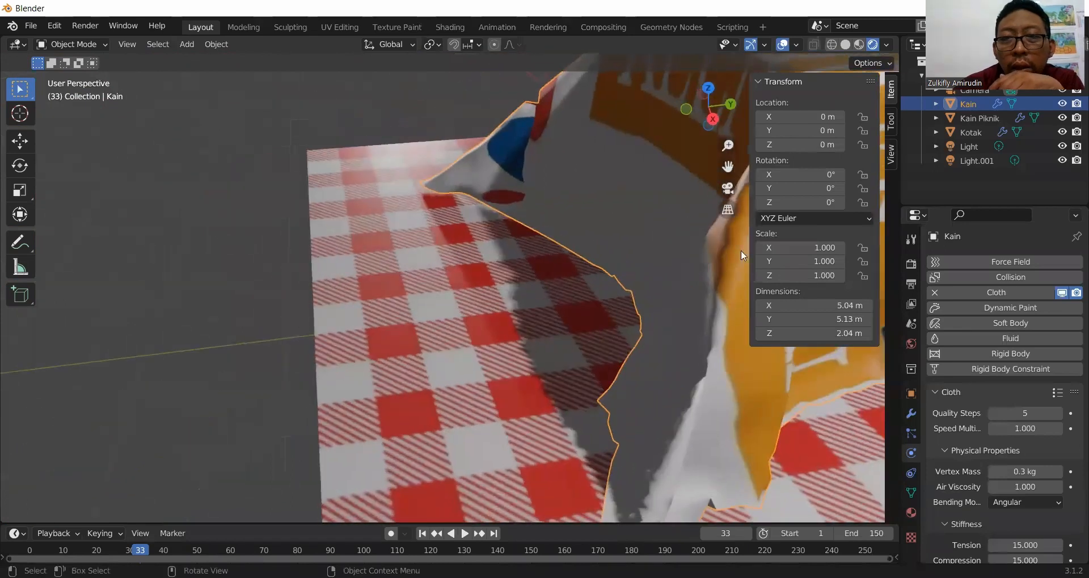
{"action": "left_click_drag", "start_coordinate": [727, 167], "coordinate": [452, 175]}
{"action": "middle_click_drag", "start_coordinate": [613, 301], "coordinate": [704, 332]}
{"action": "scroll", "coordinate": [663, 348], "scroll_direction": "down", "scroll_amount": 5}
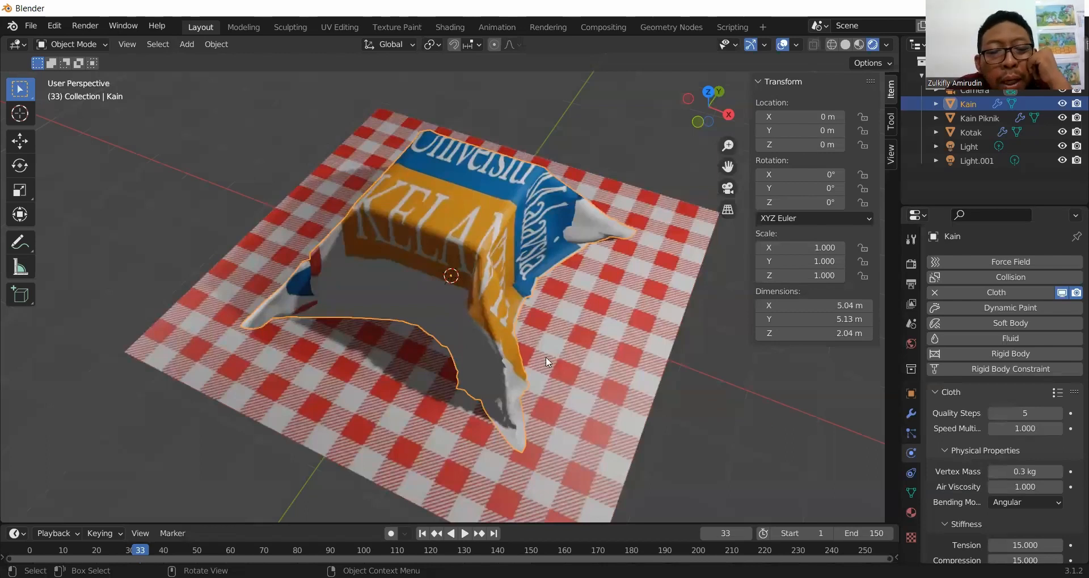
Step: Examine the Kain object's Cloth settings from Physical Properties through Stiffness, Damping, Internal Springs and Pressure to the collapsed sections
{"action": "left_click", "coordinate": [464, 325]}
{"action": "left_click", "coordinate": [578, 216]}
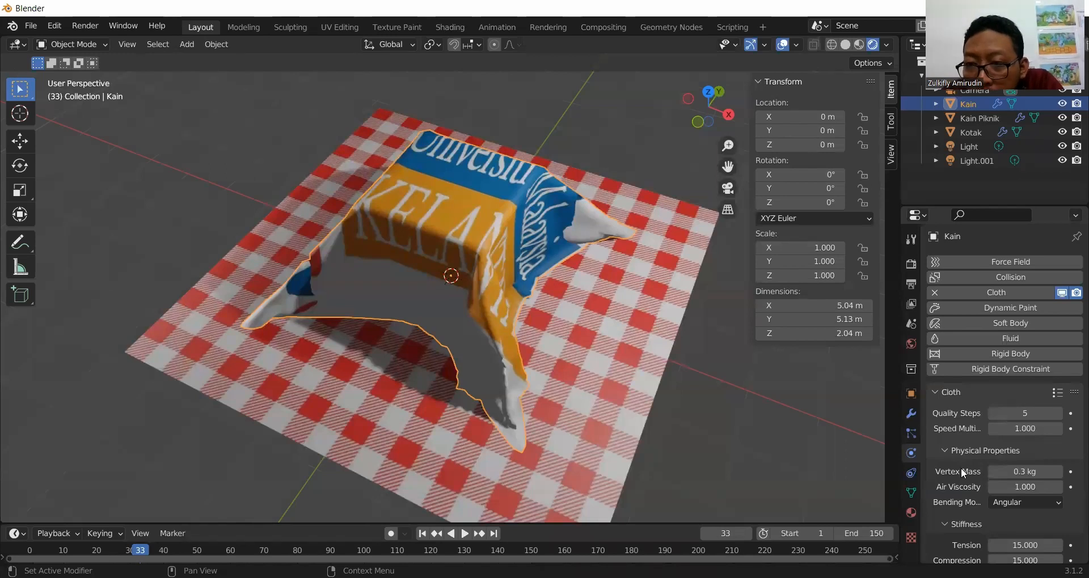
{"action": "scroll", "coordinate": [957, 464], "scroll_direction": "down", "scroll_amount": 2}
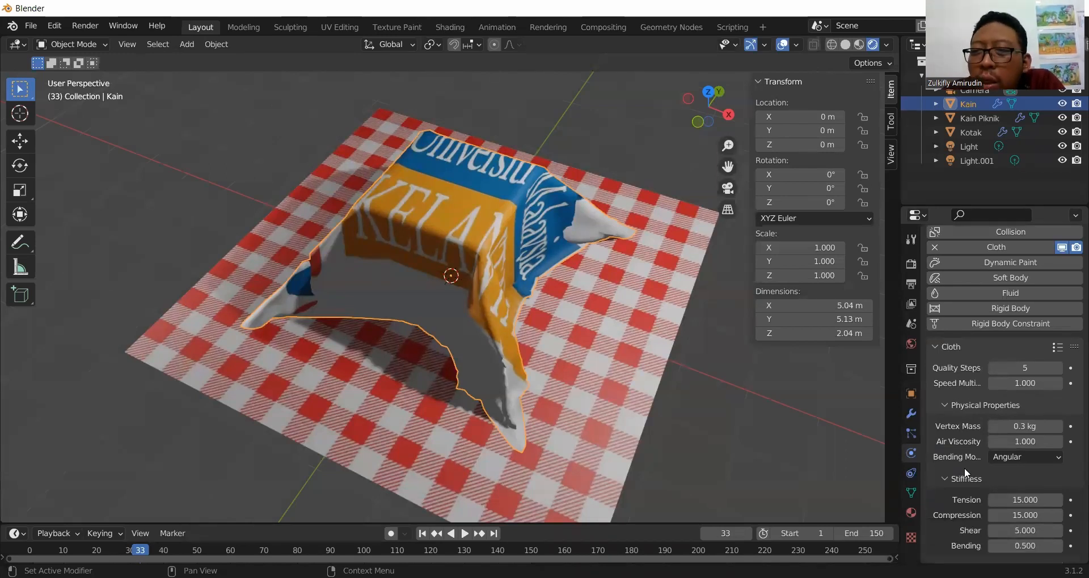
{"action": "scroll", "coordinate": [959, 483], "scroll_direction": "down", "scroll_amount": 5}
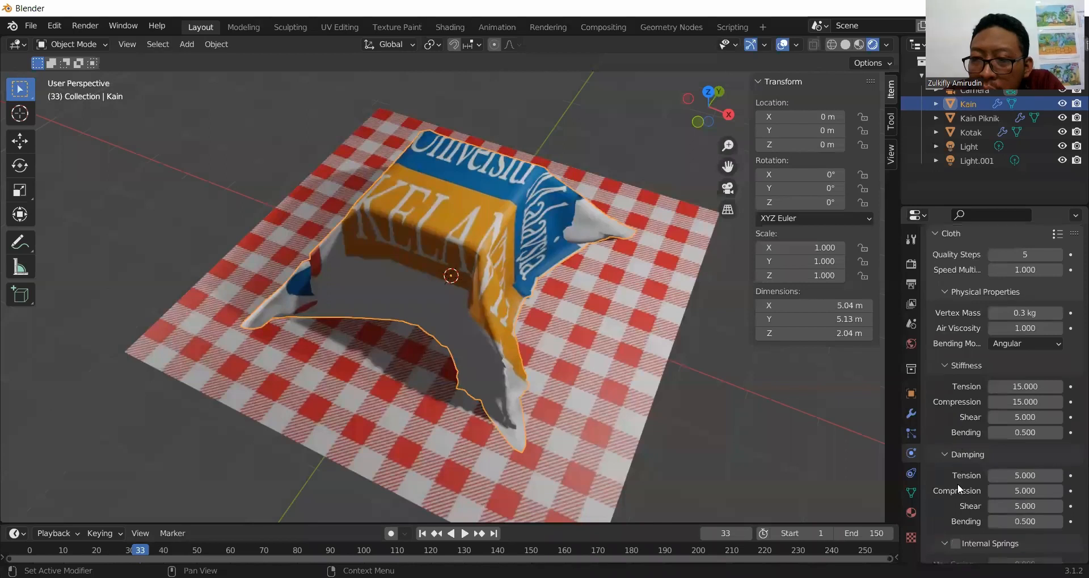
{"action": "scroll", "coordinate": [954, 448], "scroll_direction": "down", "scroll_amount": 2}
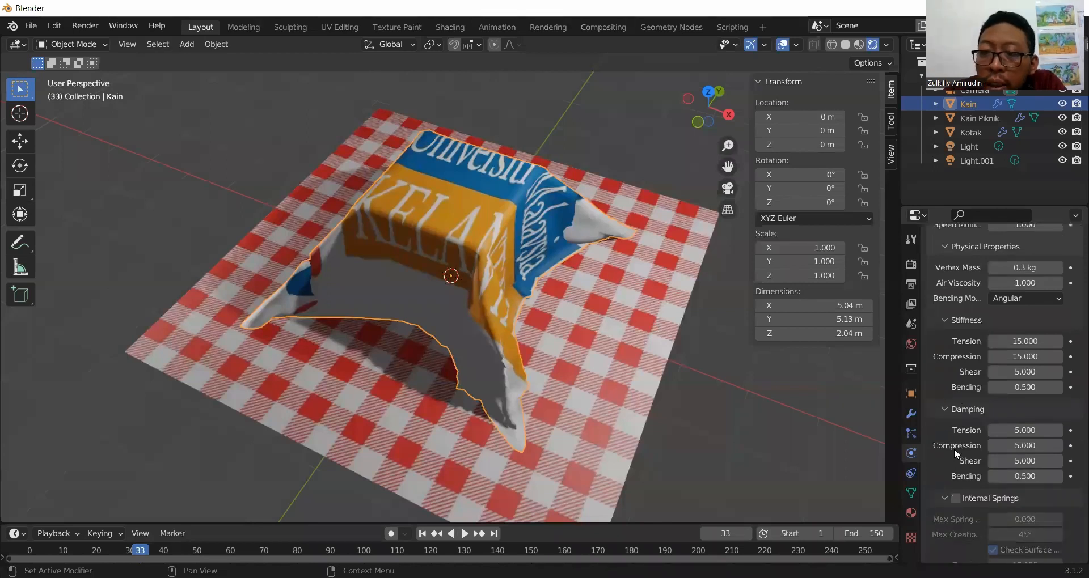
{"action": "scroll", "coordinate": [961, 461], "scroll_direction": "down", "scroll_amount": 1}
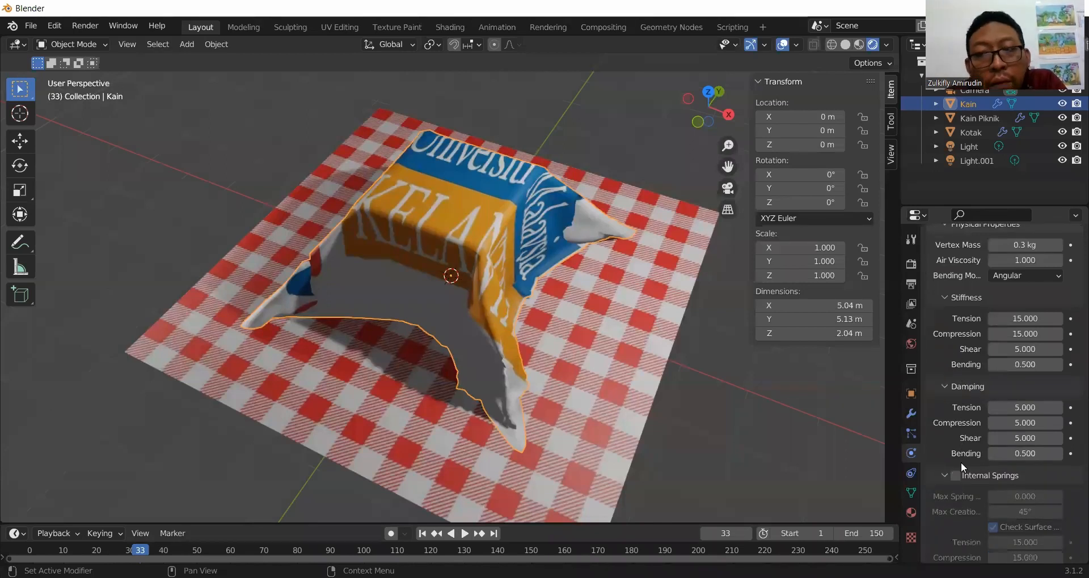
{"action": "scroll", "coordinate": [951, 448], "scroll_direction": "down", "scroll_amount": 2}
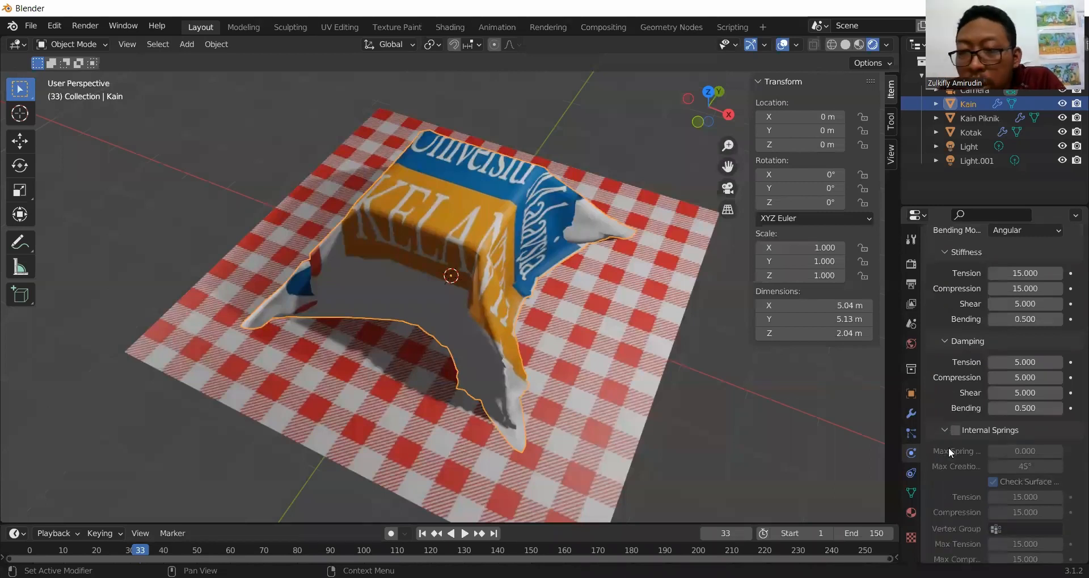
{"action": "scroll", "coordinate": [949, 453], "scroll_direction": "down", "scroll_amount": 9}
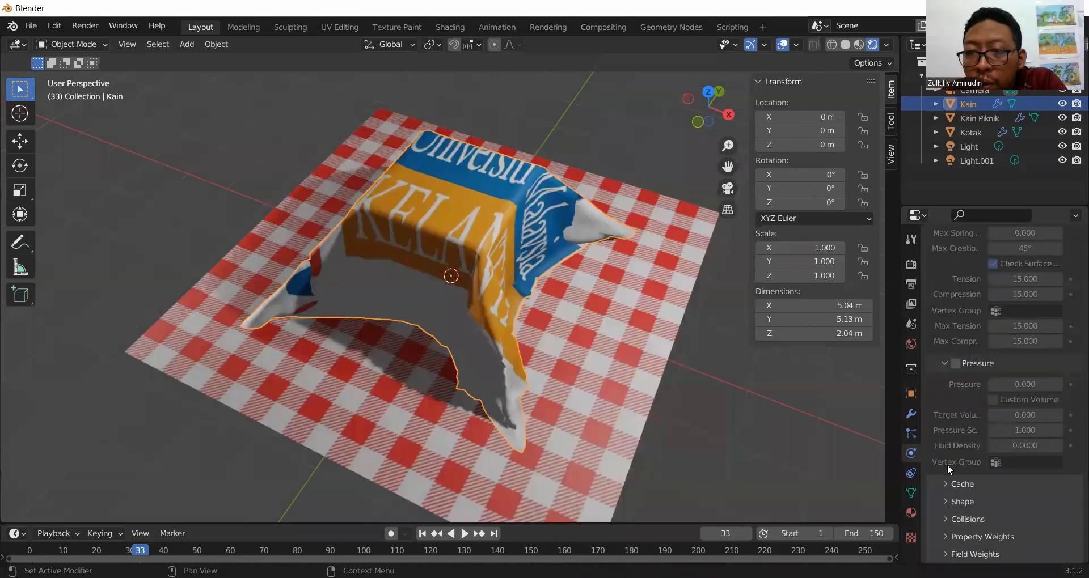
Step: Enable Self Collisions in the Kain cloth's Collisions settings and check its Shape settings
{"action": "left_click", "coordinate": [945, 518]}
{"action": "scroll", "coordinate": [964, 471], "scroll_direction": "down", "scroll_amount": 3}
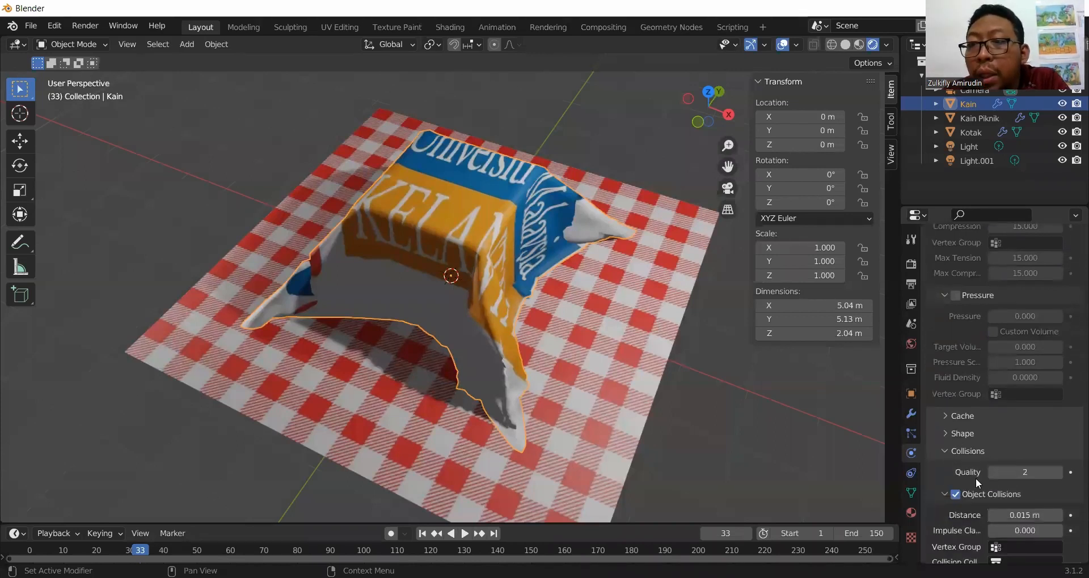
{"action": "scroll", "coordinate": [977, 481], "scroll_direction": "down", "scroll_amount": 4}
{"action": "scroll", "coordinate": [964, 462], "scroll_direction": "down", "scroll_amount": 2}
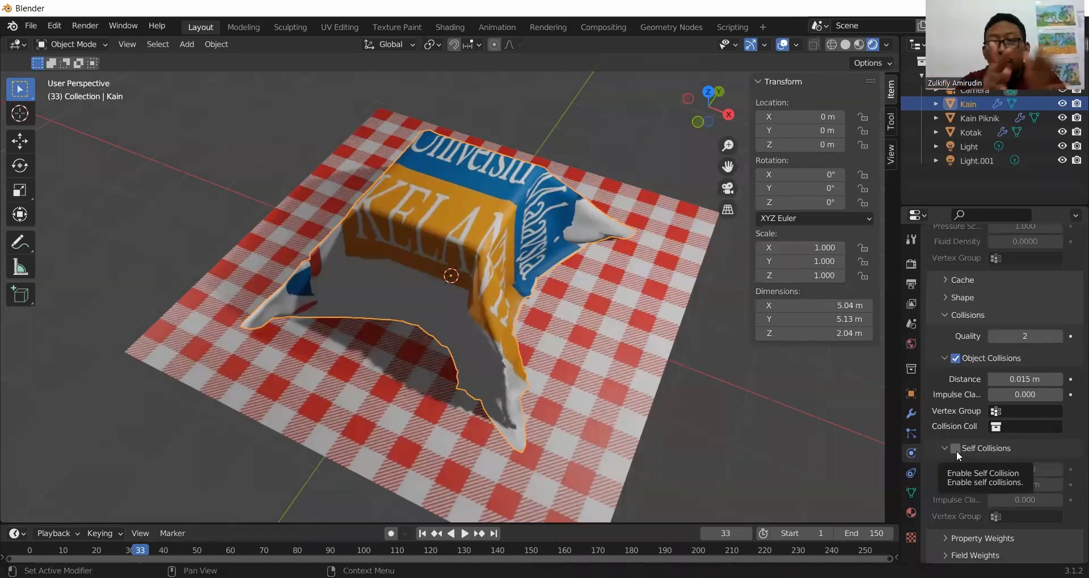
{"action": "left_click", "coordinate": [956, 449]}
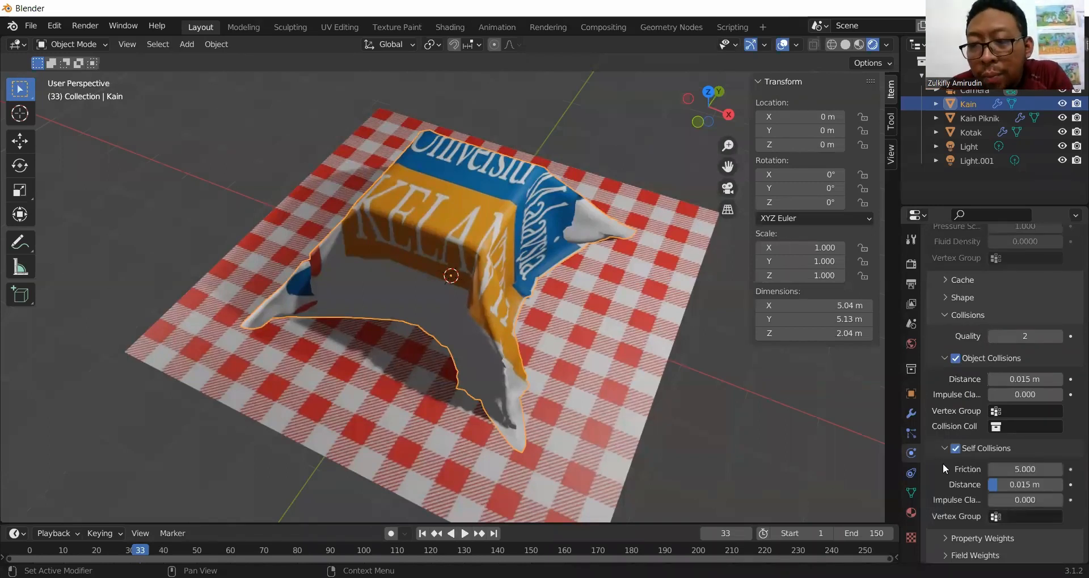
{"action": "scroll", "coordinate": [936, 477], "scroll_direction": "down", "scroll_amount": 1}
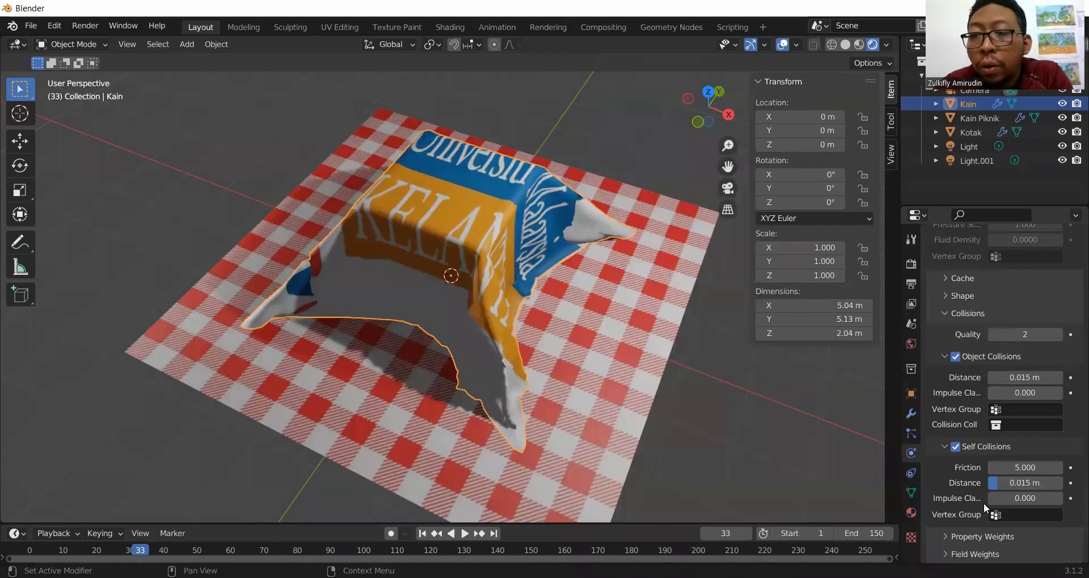
{"action": "scroll", "coordinate": [941, 345], "scroll_direction": "up", "scroll_amount": 1}
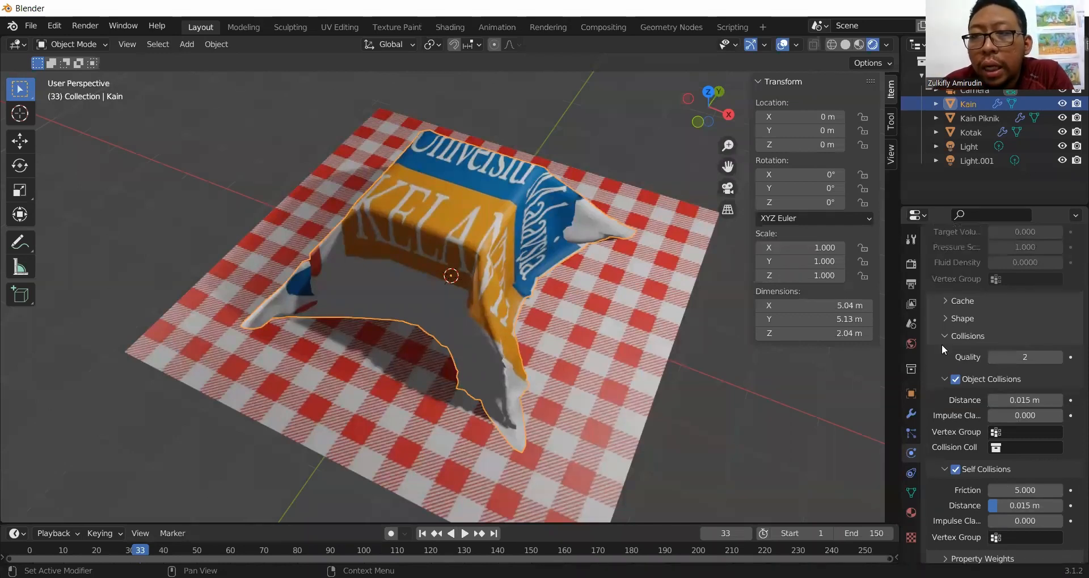
{"action": "left_click", "coordinate": [945, 319]}
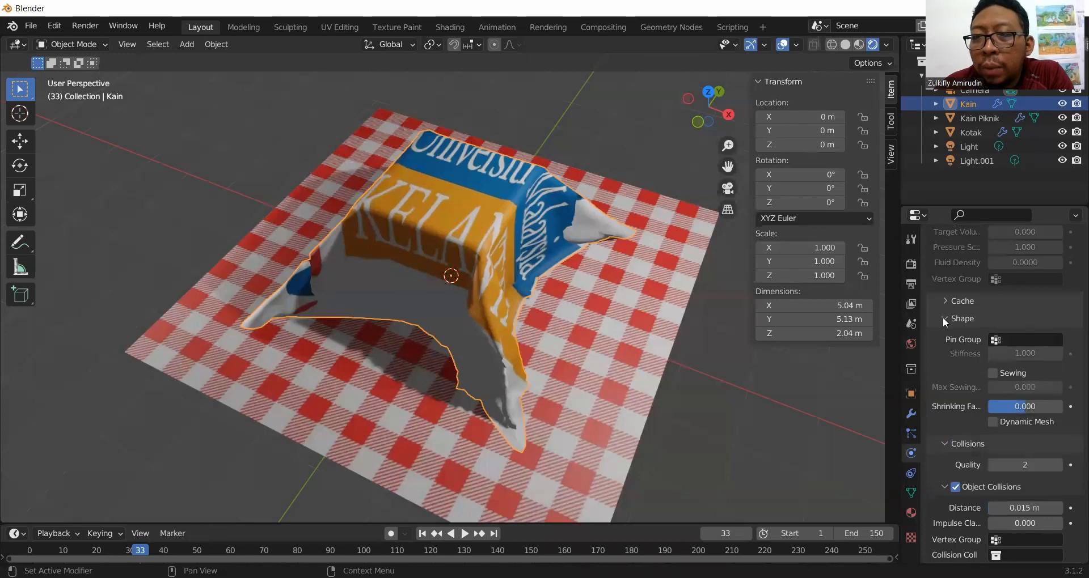
{"action": "left_click", "coordinate": [943, 317]}
{"action": "scroll", "coordinate": [939, 443], "scroll_direction": "down", "scroll_amount": 1}
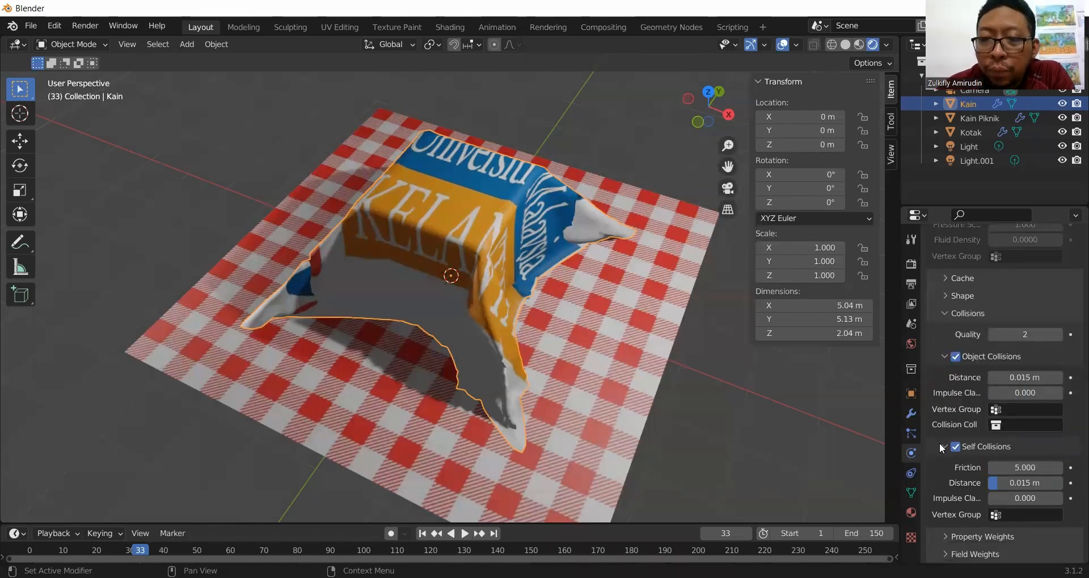
Step: Play the simulation with self collisions, stop it at frame 128 and examine the draped Kain cloth from several sides
{"action": "left_click", "coordinate": [465, 534]}
{"action": "middle_click_drag", "start_coordinate": [546, 452], "coordinate": [584, 420]}
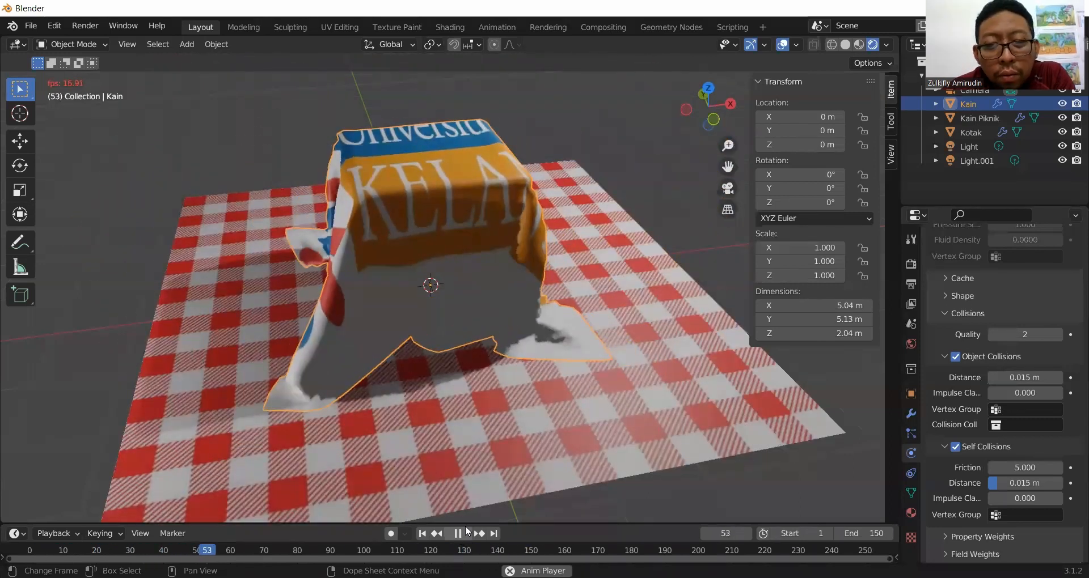
{"action": "middle_click_drag", "start_coordinate": [353, 387], "coordinate": [500, 356]}
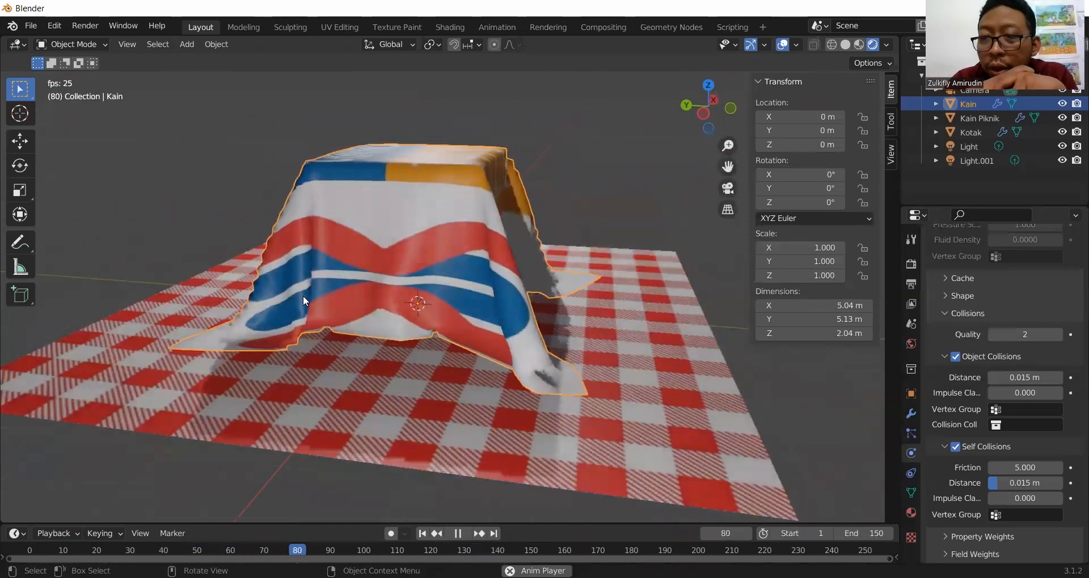
{"action": "key", "text": "space"}
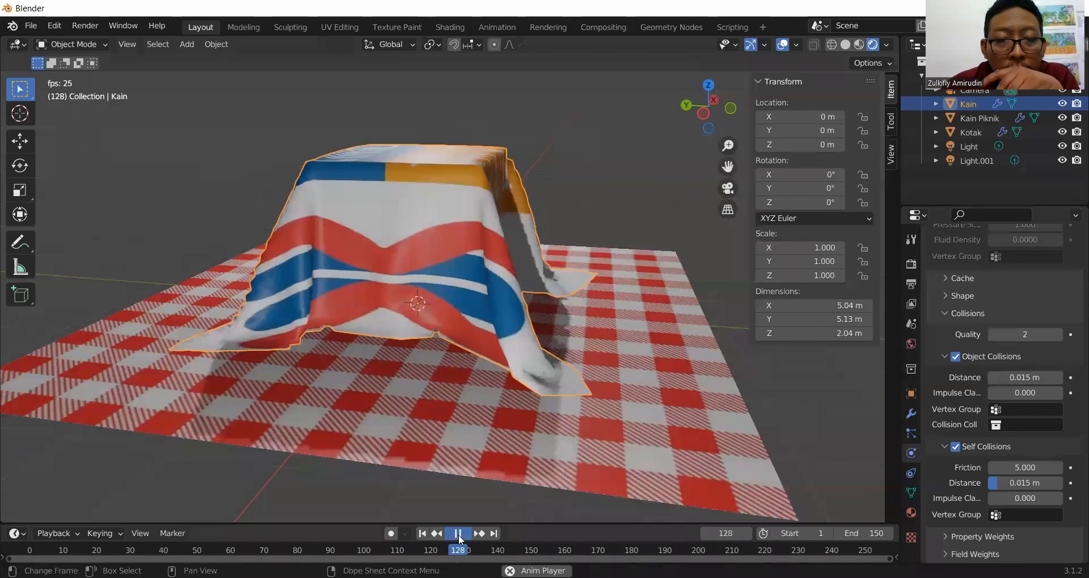
{"action": "middle_click_drag", "start_coordinate": [532, 283], "coordinate": [399, 359]}
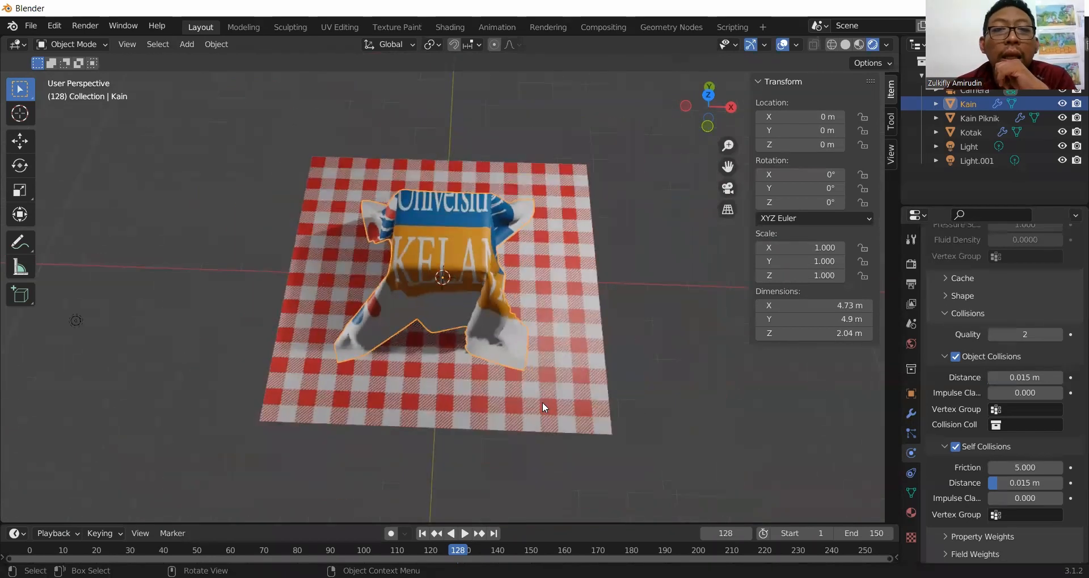
{"action": "middle_click_drag", "start_coordinate": [543, 406], "coordinate": [506, 346]}
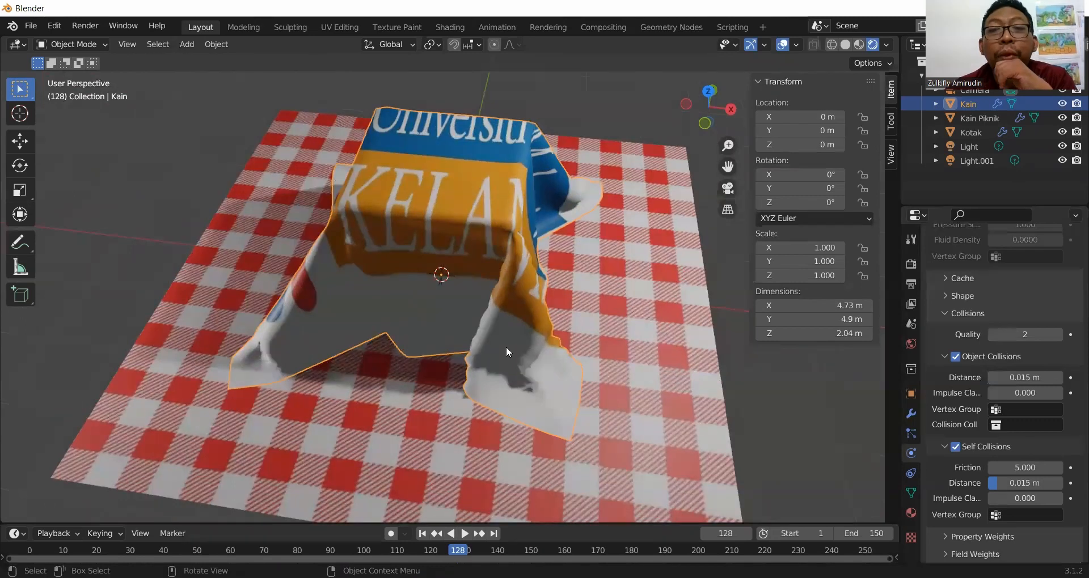
{"action": "middle_click_drag", "start_coordinate": [538, 328], "coordinate": [515, 301]}
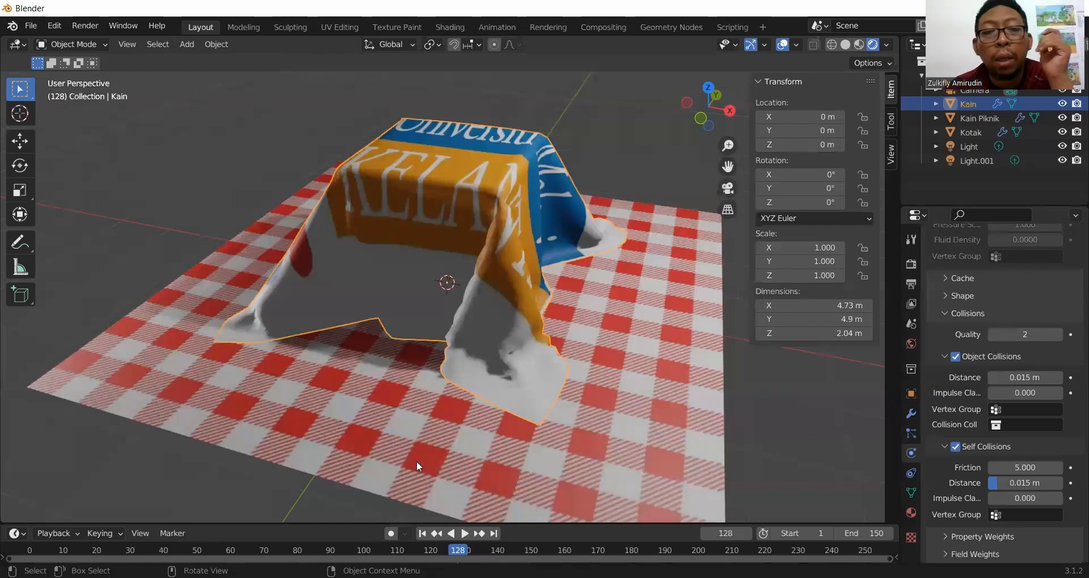
Step: Return the timeline to frame 0 and add a UV sphere to the scene
{"action": "left_click_drag", "start_coordinate": [84, 556], "coordinate": [30, 554]}
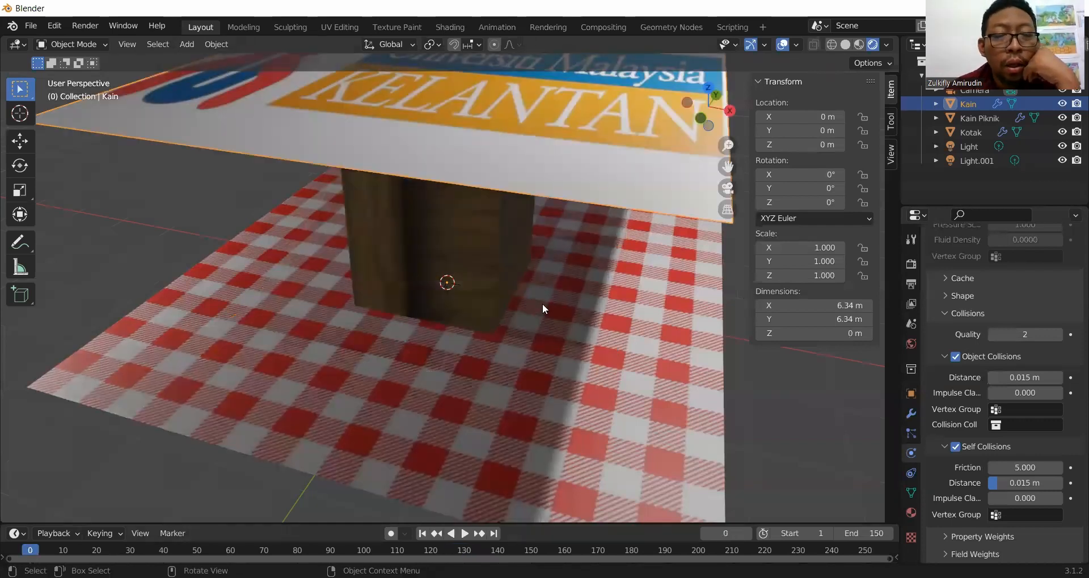
{"action": "middle_click_drag", "start_coordinate": [545, 305], "coordinate": [573, 268]}
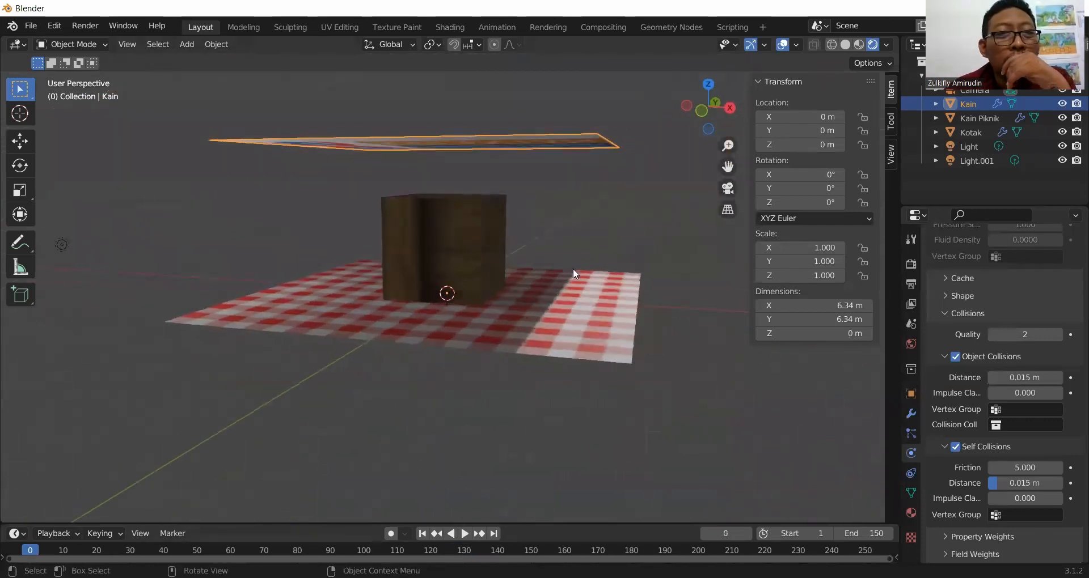
{"action": "left_click", "coordinate": [186, 44]}
{"action": "mouse_move", "coordinate": [216, 61]}
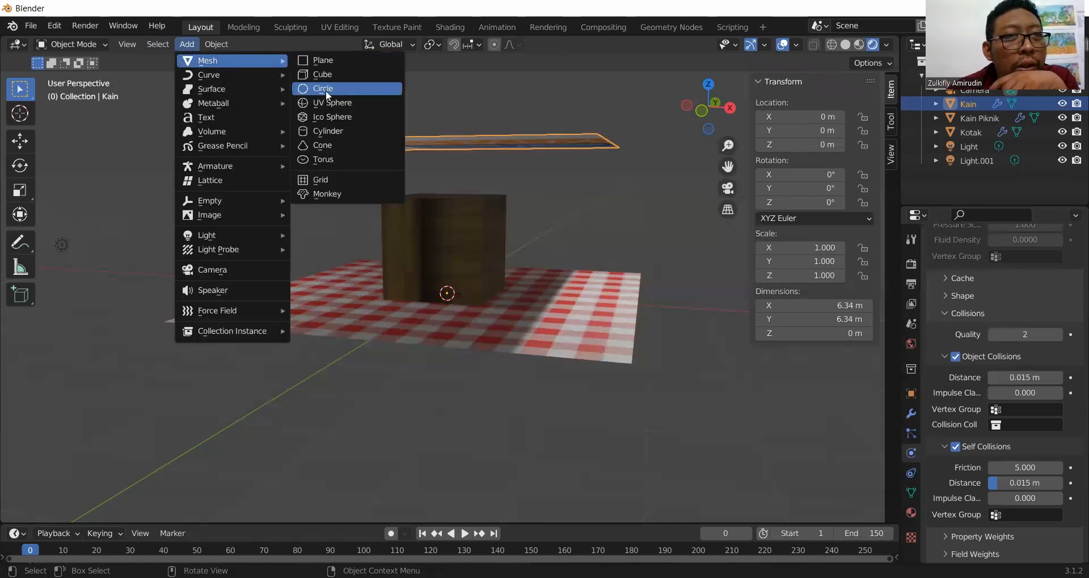
{"action": "left_click", "coordinate": [358, 105]}
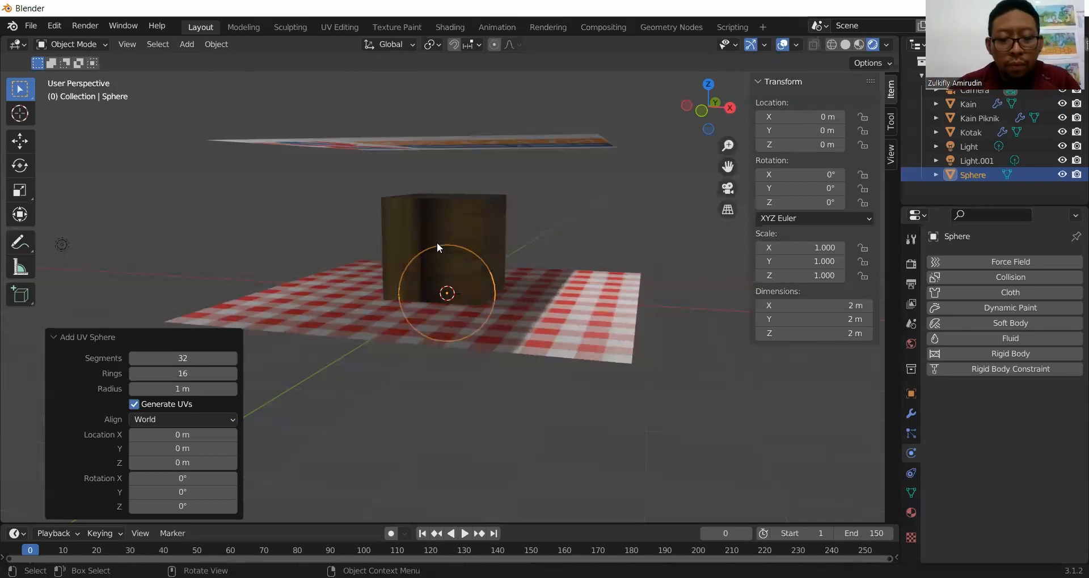
Step: Move the sphere beside the Kotak cube to about X 2.27 m, Y 0.90 m, and set its Z location to 1 m
{"action": "key", "text": "g"}
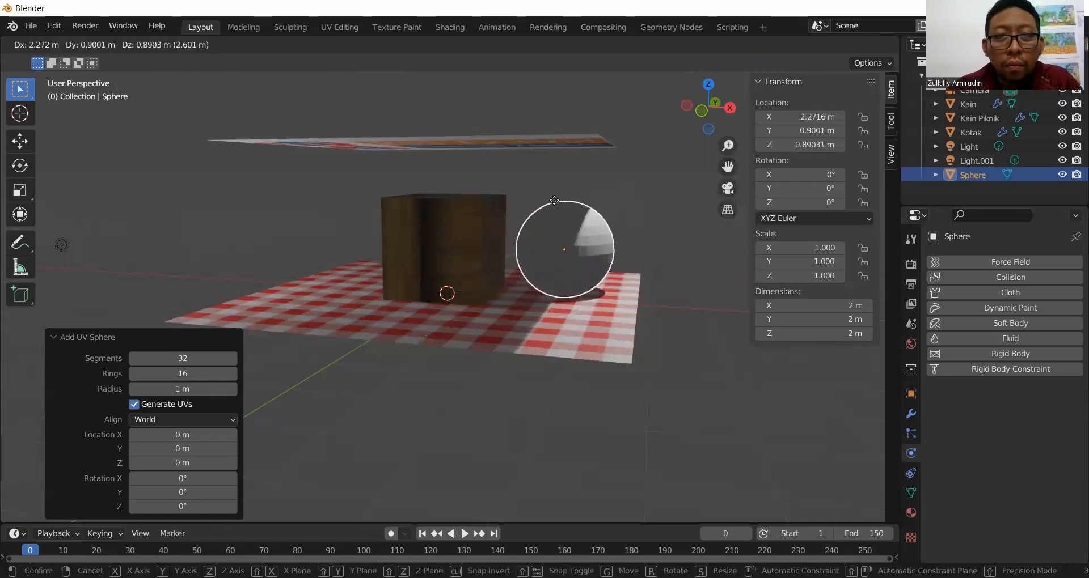
{"action": "left_click", "coordinate": [555, 200]}
{"action": "left_click", "coordinate": [815, 147]}
{"action": "type", "text": "1"}
{"action": "key", "text": "Return"}
{"action": "middle_click_drag", "start_coordinate": [651, 222], "coordinate": [631, 247]}
{"action": "left_click", "coordinate": [669, 288]}
{"action": "left_click", "coordinate": [597, 249]}
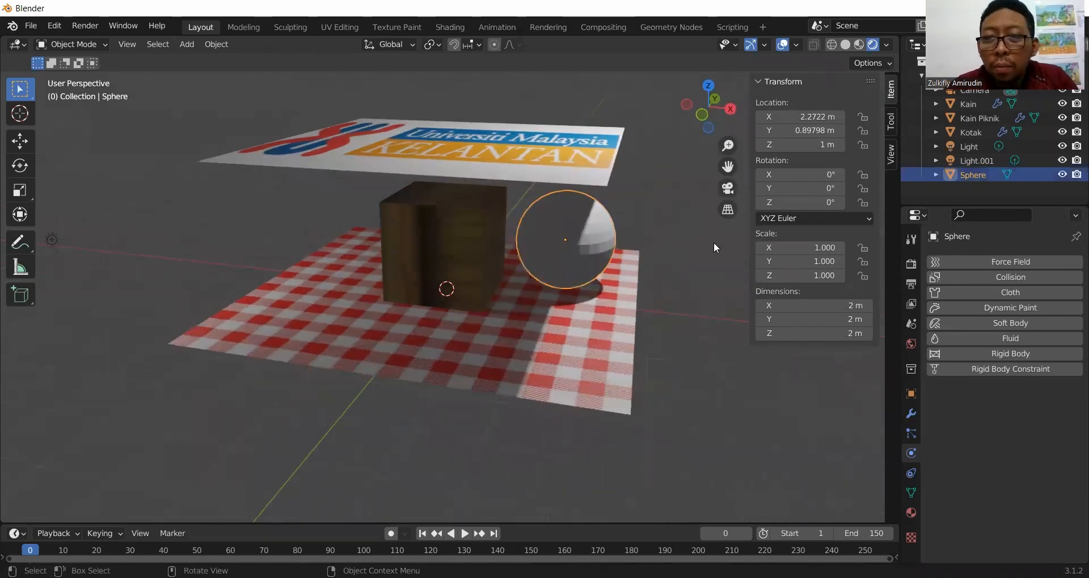
Step: Create a new material for the sphere and set its Base Color to an Image Texture
{"action": "left_click", "coordinate": [911, 511]}
{"action": "left_click", "coordinate": [973, 325]}
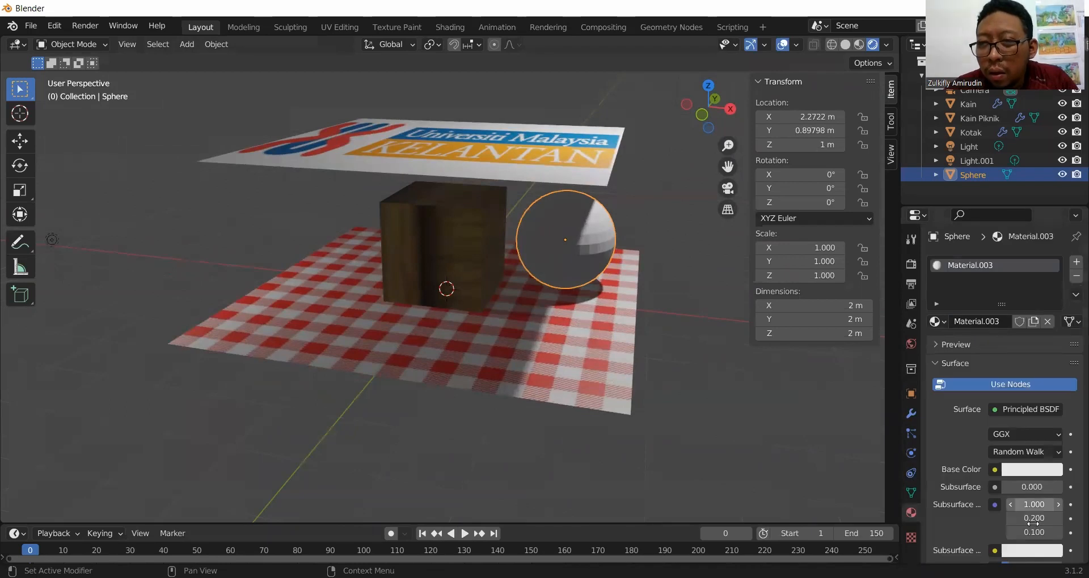
{"action": "left_click", "coordinate": [995, 470]}
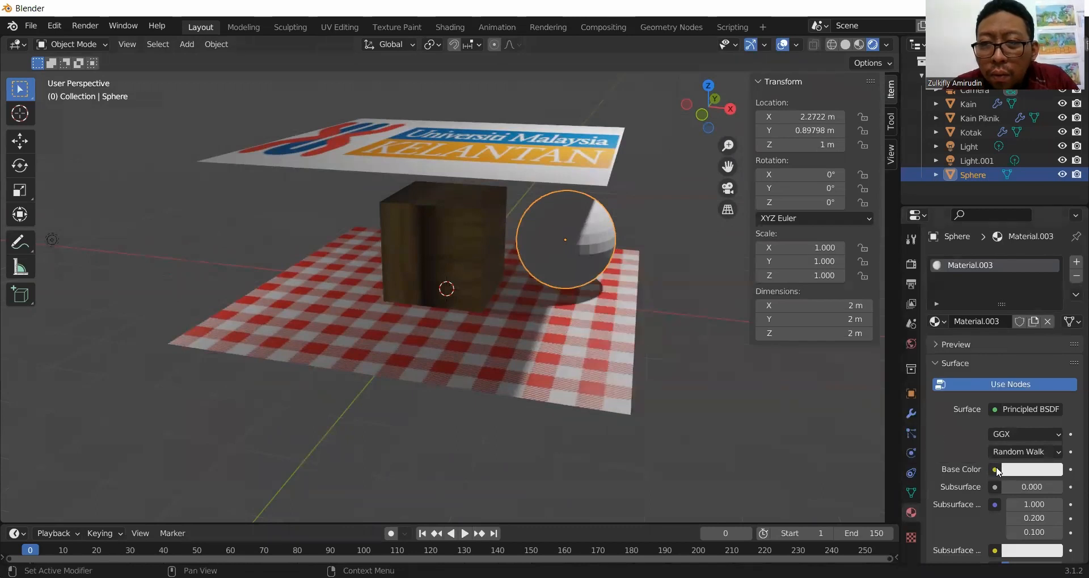
{"action": "left_click", "coordinate": [996, 470]}
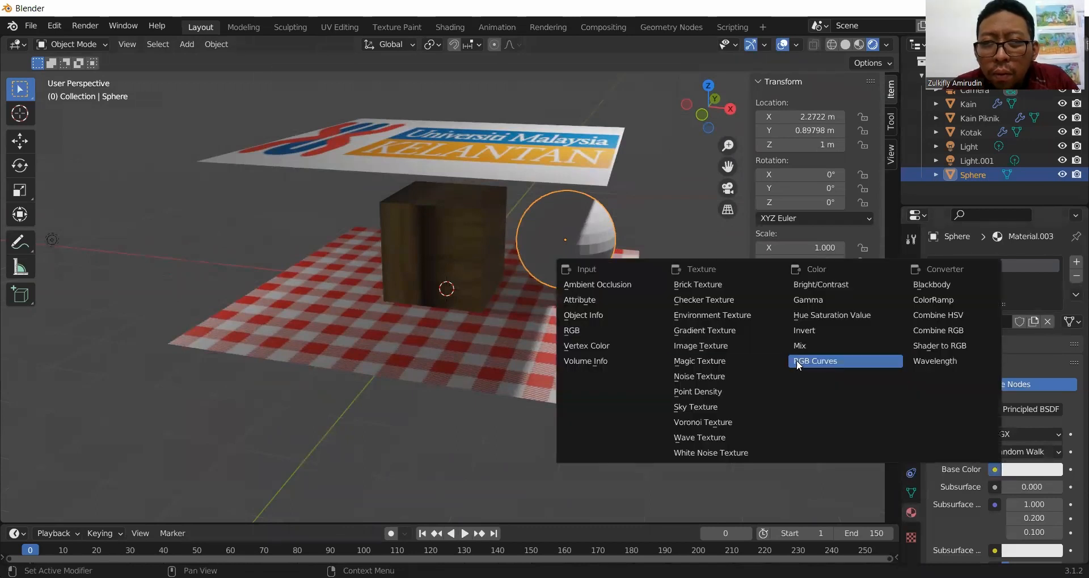
{"action": "left_click", "coordinate": [717, 346]}
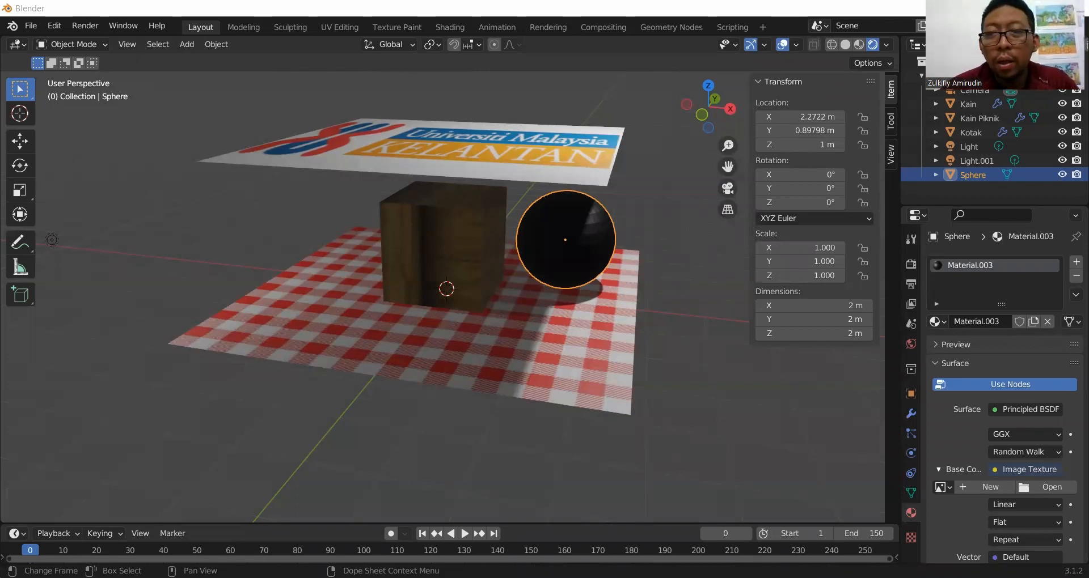
Step: Load ball.jpg from the Desktop folder Blender Tutorial\11_Simulation as the sphere's base color image
{"action": "left_click", "coordinate": [1046, 488]}
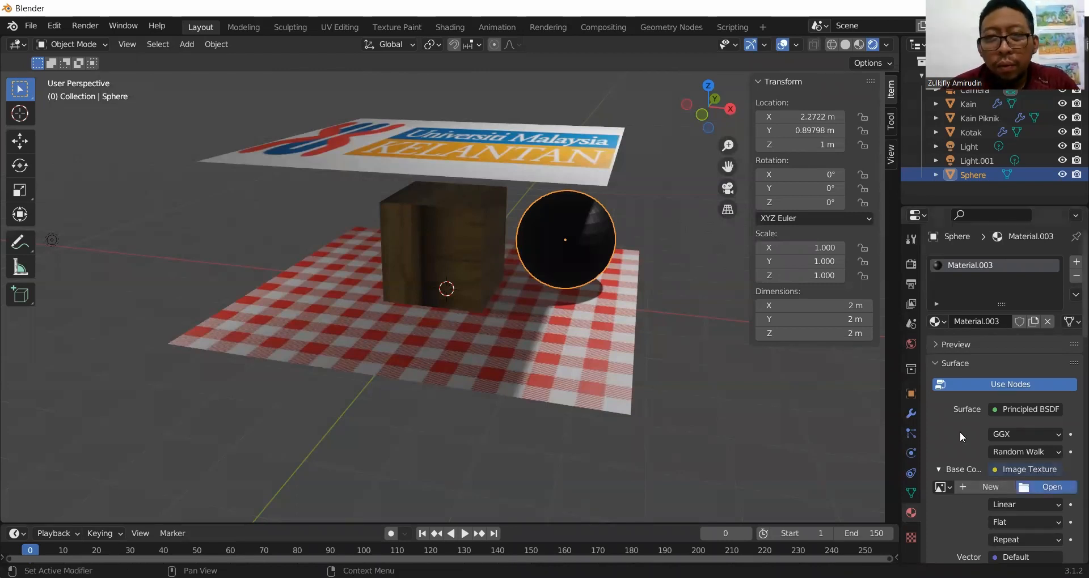
{"action": "left_click", "coordinate": [217, 192]}
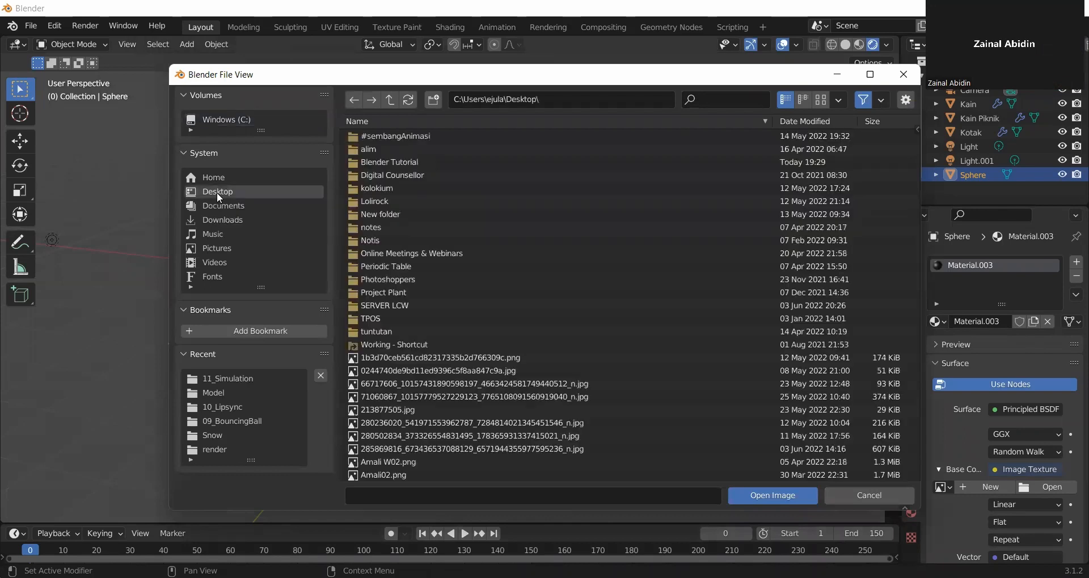
{"action": "left_click", "coordinate": [462, 165]}
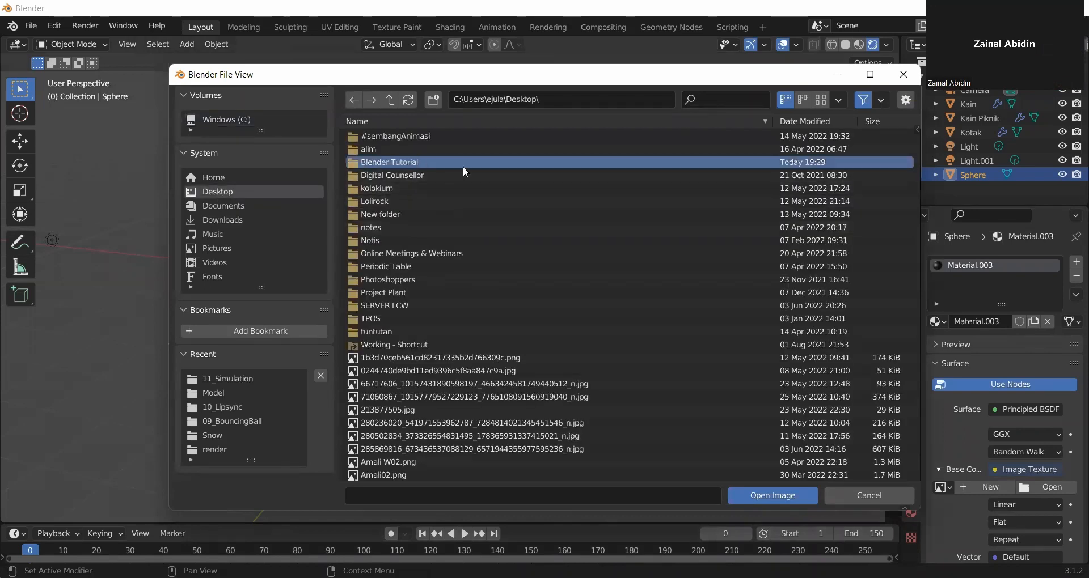
{"action": "double_click", "coordinate": [433, 162]}
{"action": "double_click", "coordinate": [414, 267]}
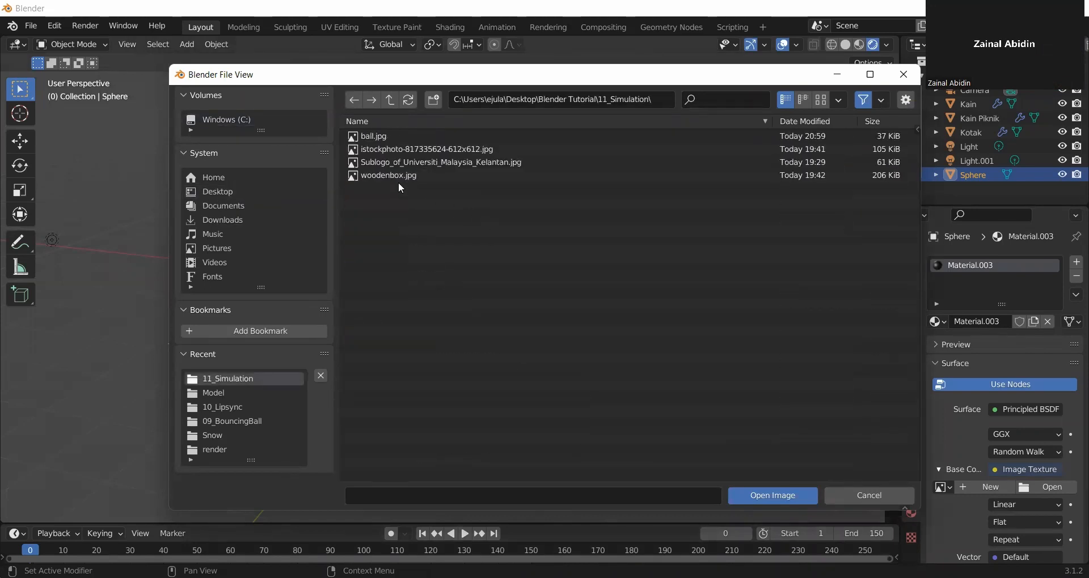
{"action": "left_click", "coordinate": [402, 138]}
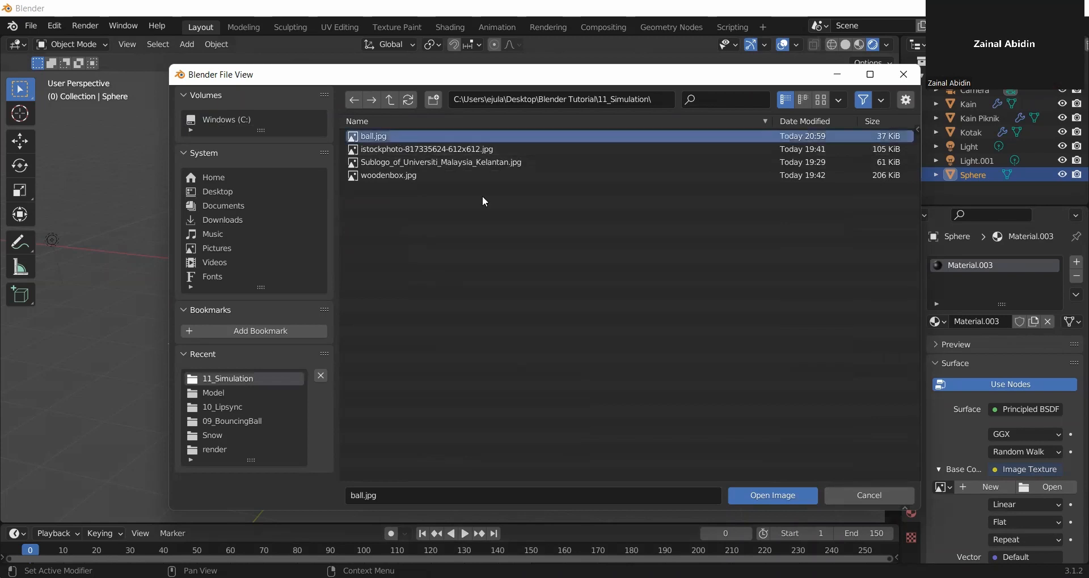
{"action": "left_click", "coordinate": [756, 496]}
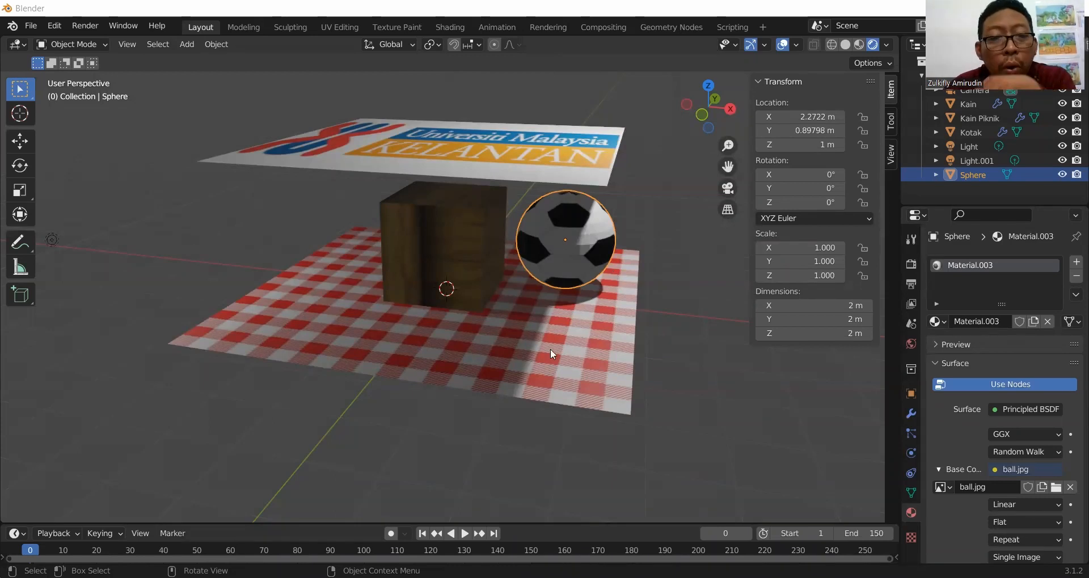
Step: Play the cloth simulation with the textured ball in the scene and stop it at frame 141
{"action": "left_click", "coordinate": [464, 534]}
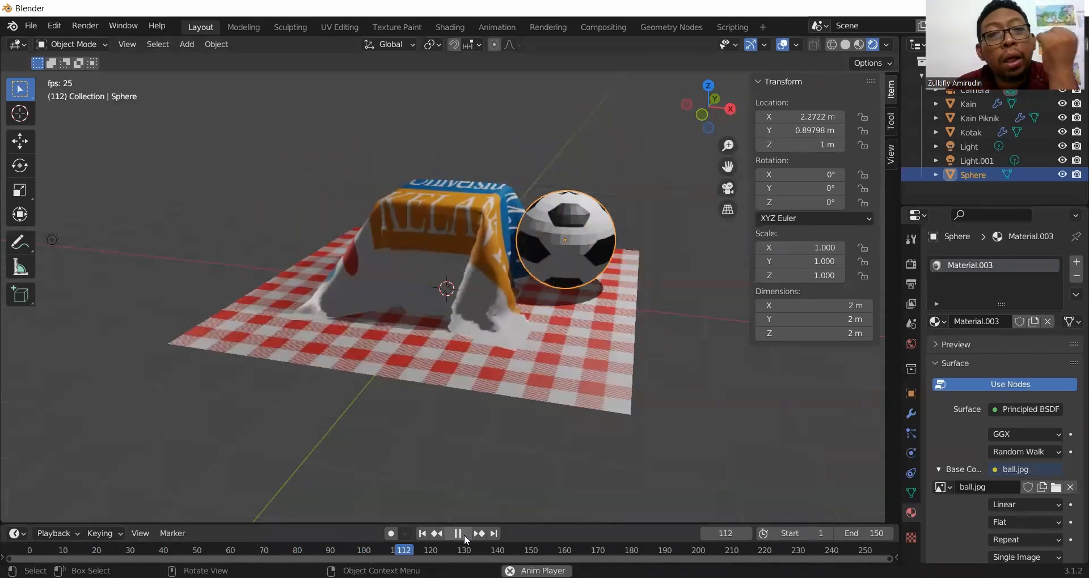
{"action": "left_click", "coordinate": [462, 537]}
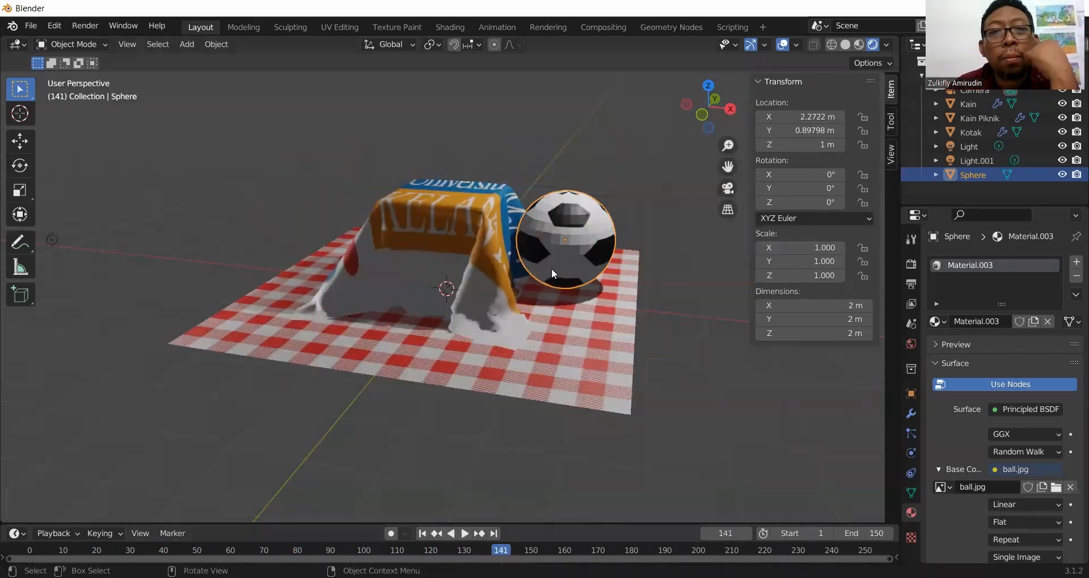
Step: Apply Shade Smooth to the ball-textured sphere
{"action": "left_click", "coordinate": [586, 244]}
{"action": "left_click", "coordinate": [586, 232]}
{"action": "right_click", "coordinate": [587, 232]}
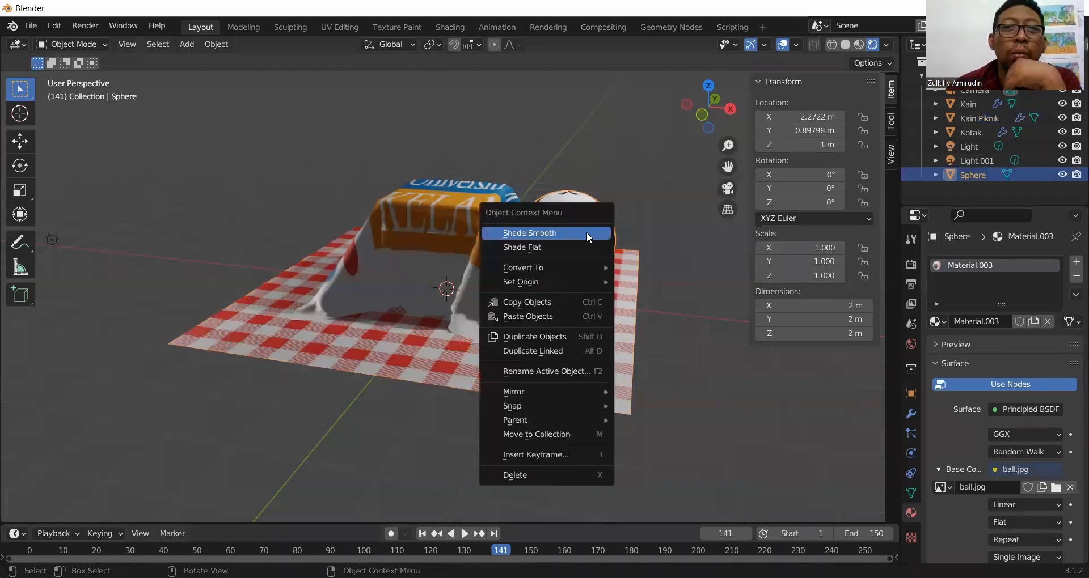
{"action": "key", "text": "Escape"}
Step: Add Collision physics to the soccer-ball sphere
{"action": "middle_click_drag", "start_coordinate": [521, 236], "coordinate": [586, 302]}
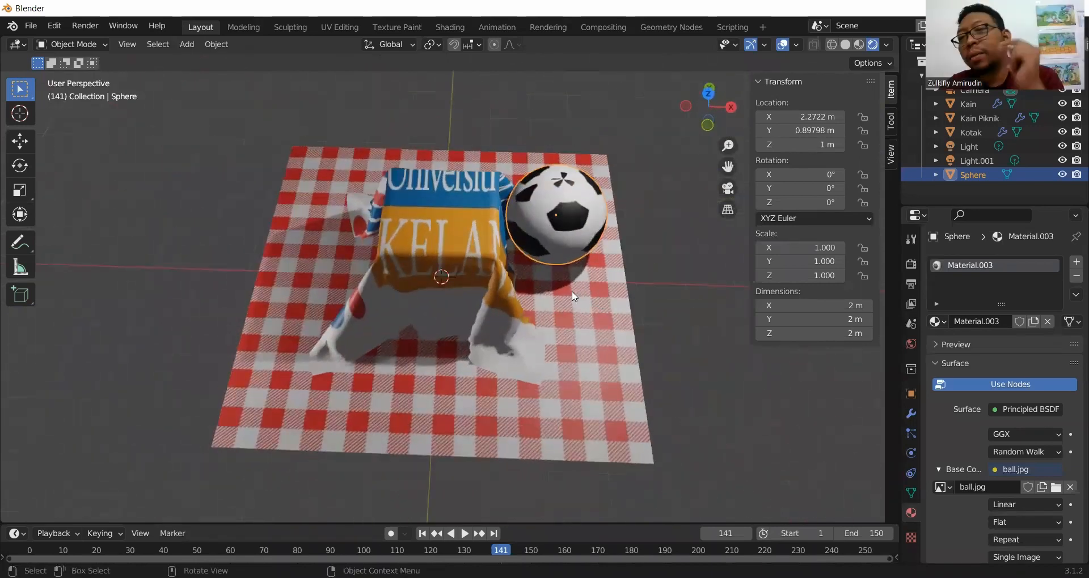
{"action": "left_click", "coordinate": [680, 309]}
{"action": "left_click", "coordinate": [588, 217]}
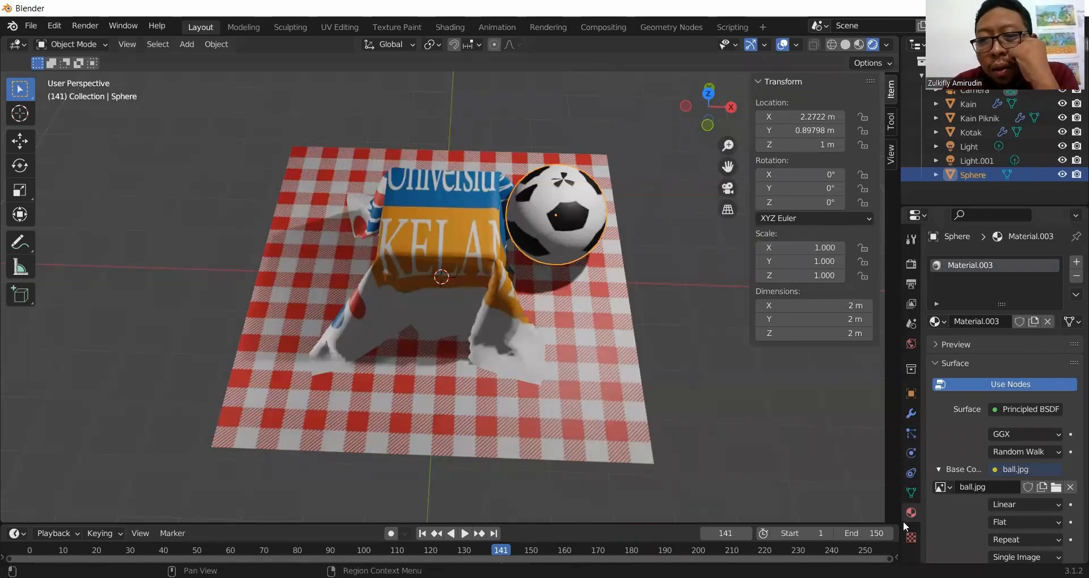
{"action": "left_click", "coordinate": [911, 455]}
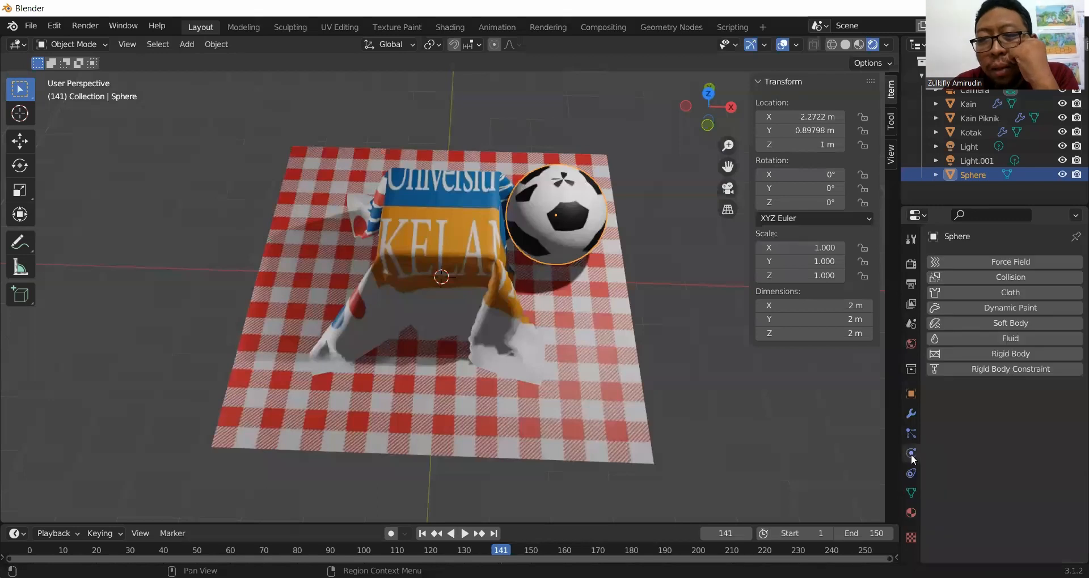
{"action": "left_click", "coordinate": [984, 280]}
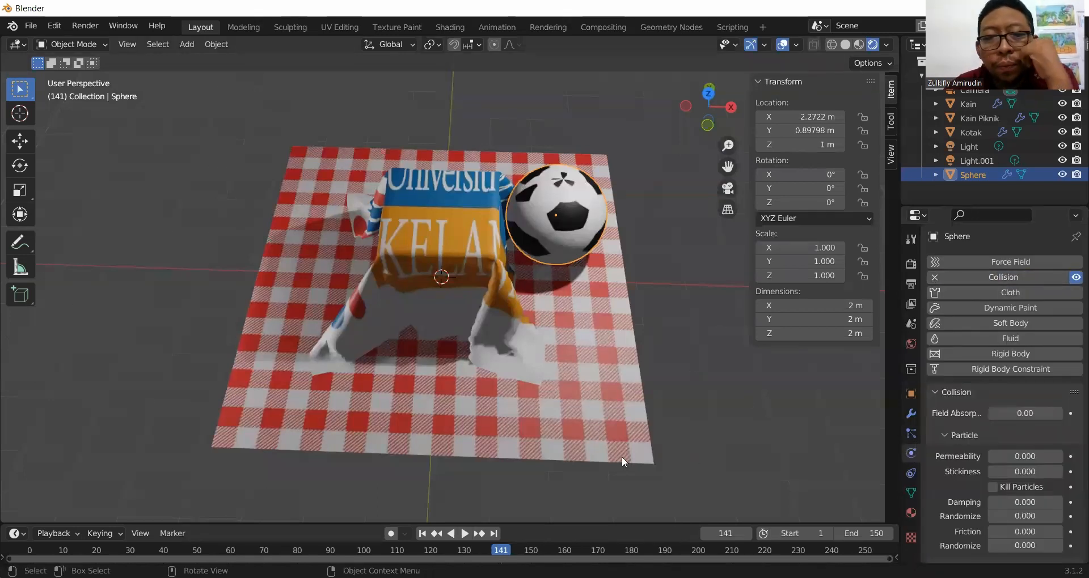
Step: Replay the cloth simulation from frame 1, view it from the side, and stop it at frame 16
{"action": "left_click", "coordinate": [32, 551]}
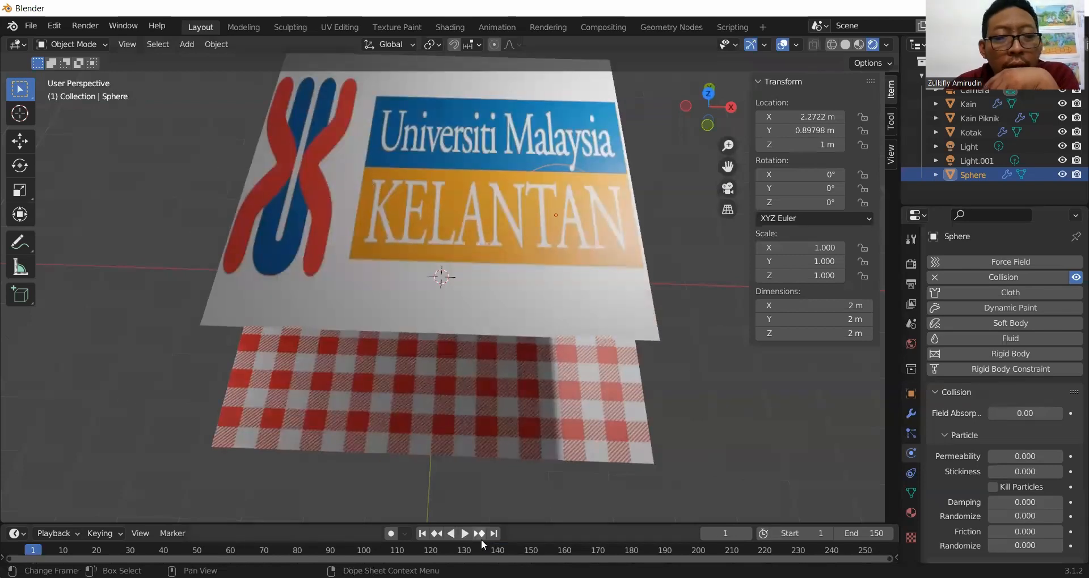
{"action": "left_click", "coordinate": [464, 535]}
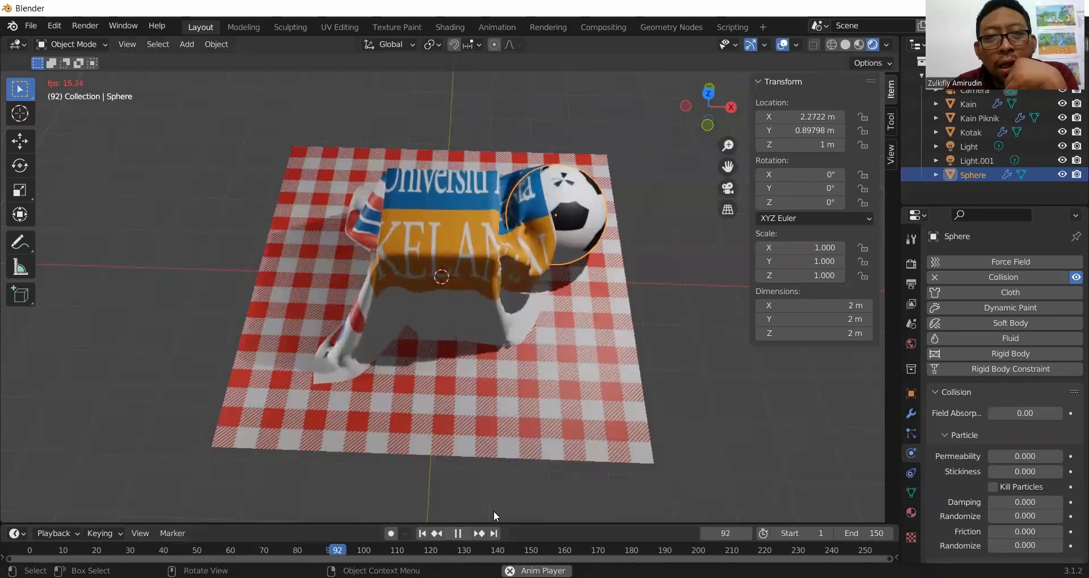
{"action": "middle_click_drag", "start_coordinate": [601, 301], "coordinate": [567, 234]}
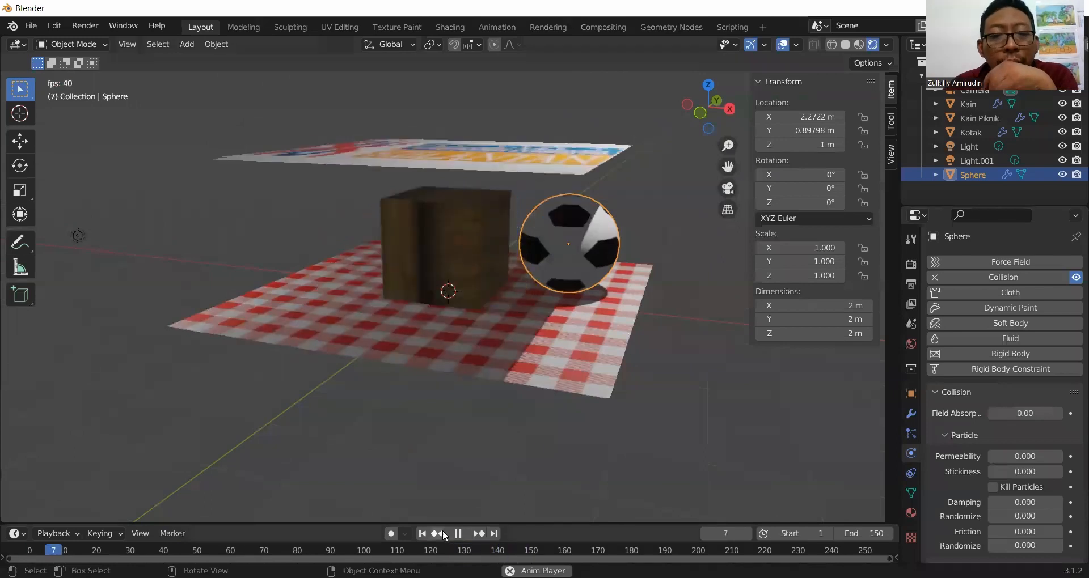
{"action": "left_click", "coordinate": [458, 533]}
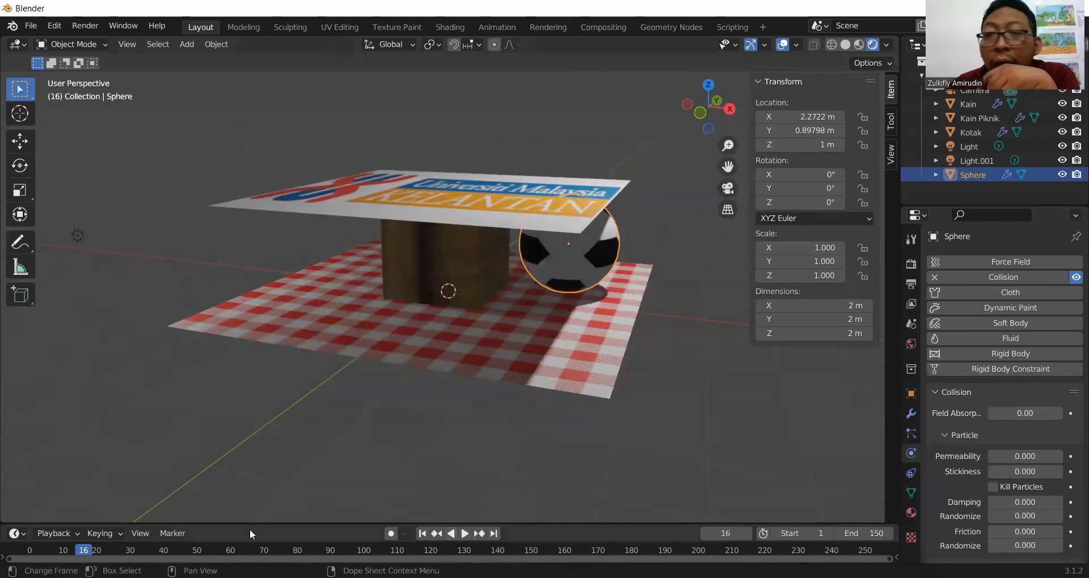
Step: Set the Kain cloth's Vertex Mass to 1 kg
{"action": "left_click", "coordinate": [535, 182]}
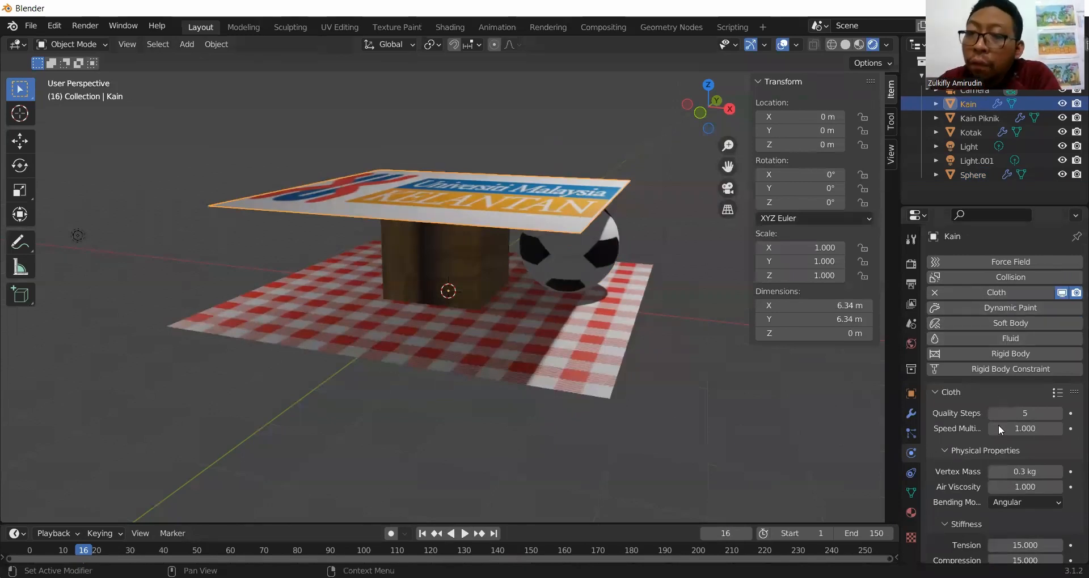
{"action": "scroll", "coordinate": [998, 481], "scroll_direction": "down", "scroll_amount": 2}
{"action": "scroll", "coordinate": [998, 482], "scroll_direction": "down", "scroll_amount": 5}
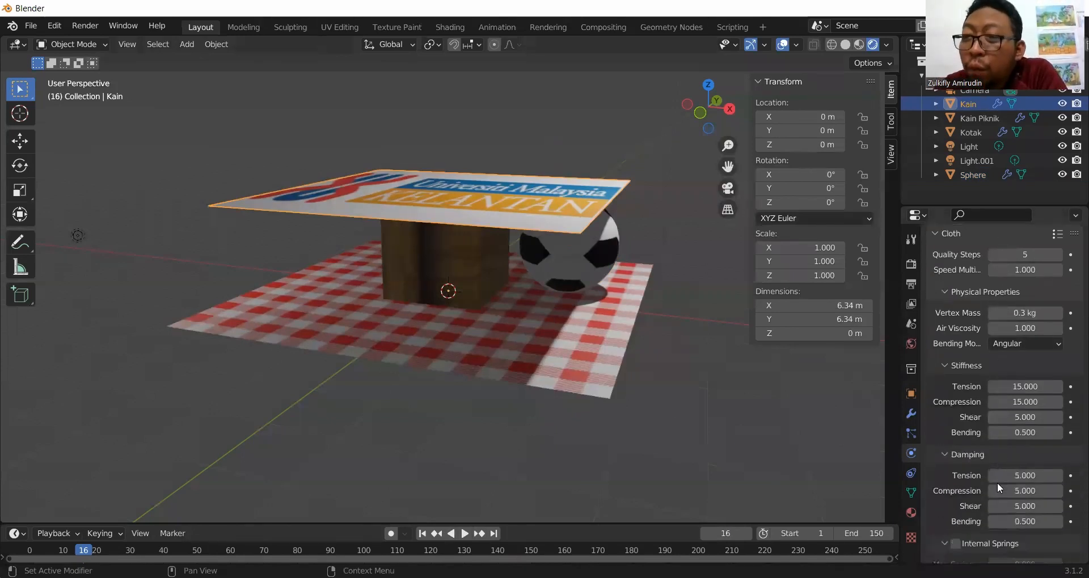
{"action": "left_click", "coordinate": [1012, 314]}
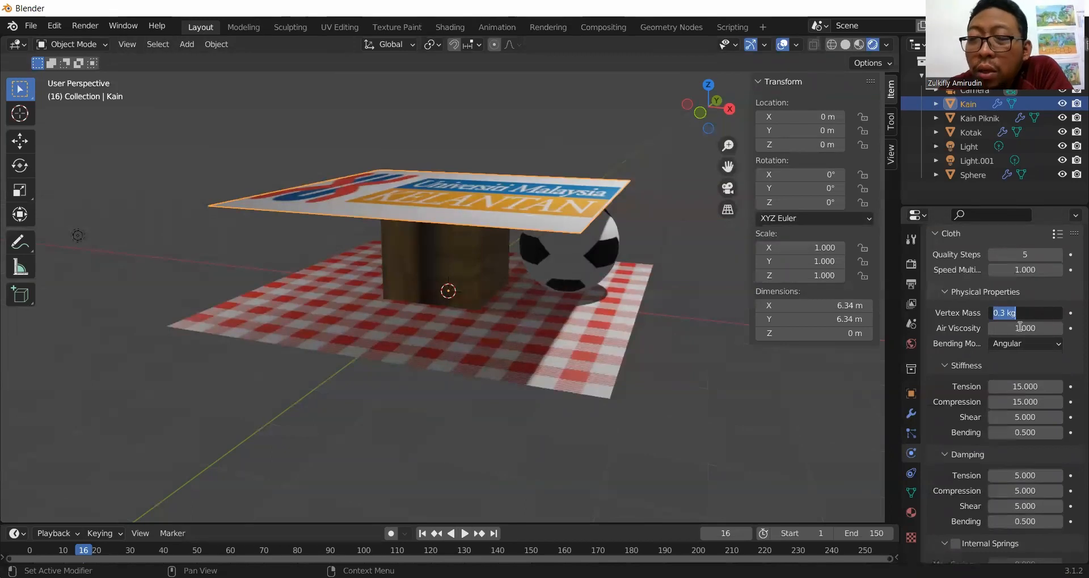
{"action": "type", "text": "1"}
{"action": "key", "text": "Return"}
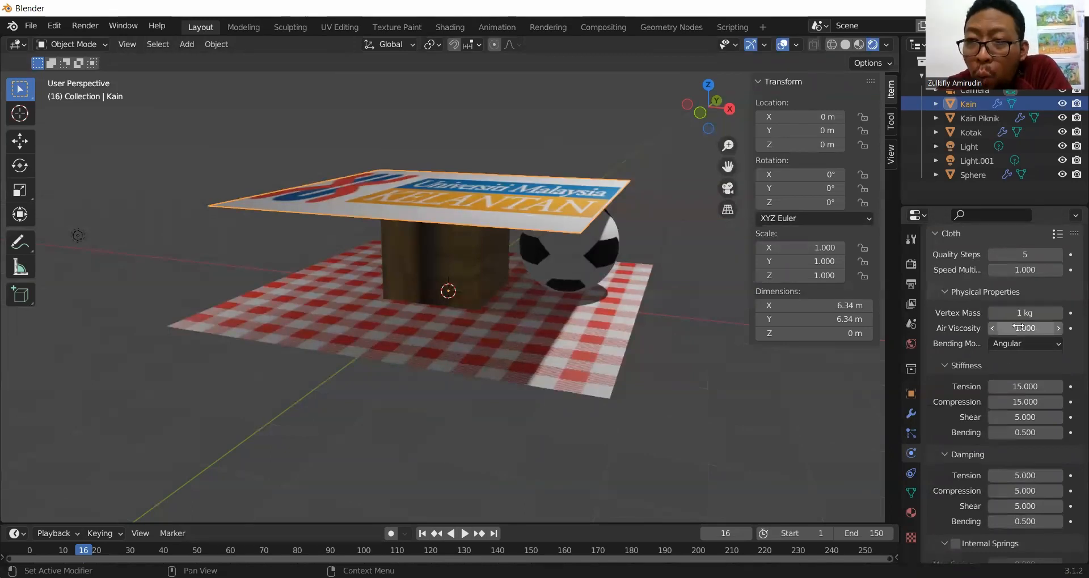
Step: Replay the cloth simulation from frame 0, stop it at frame 123, and inspect the draped Kain from above
{"action": "left_click", "coordinate": [422, 533]}
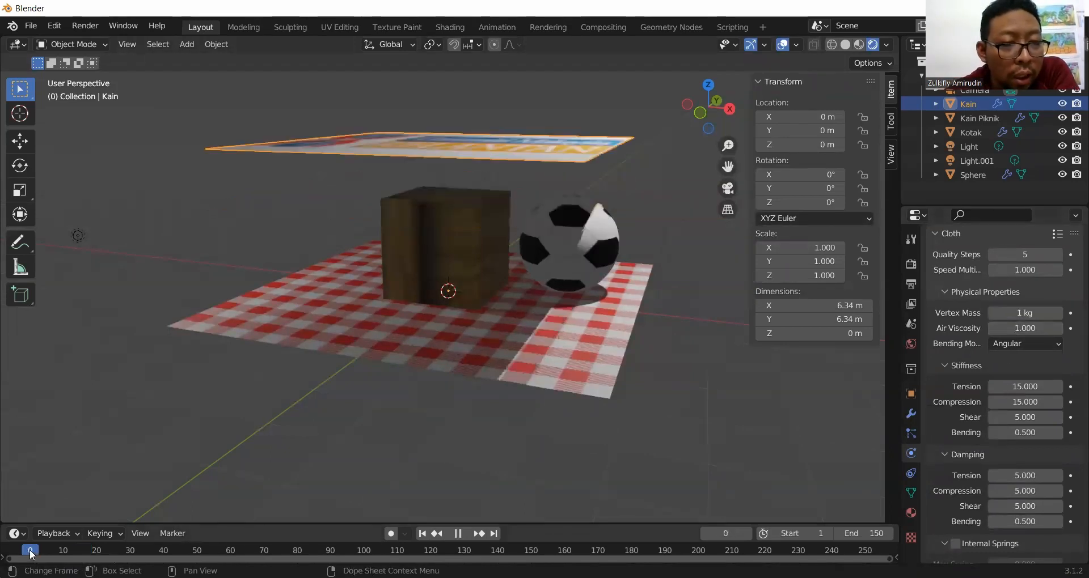
{"action": "left_click", "coordinate": [465, 535]}
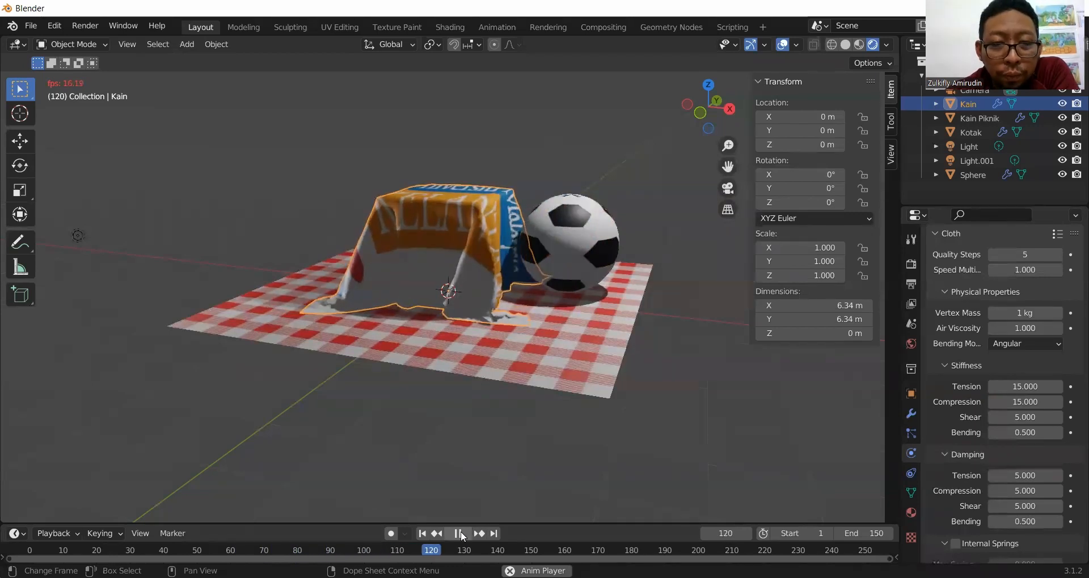
{"action": "left_click", "coordinate": [459, 533]}
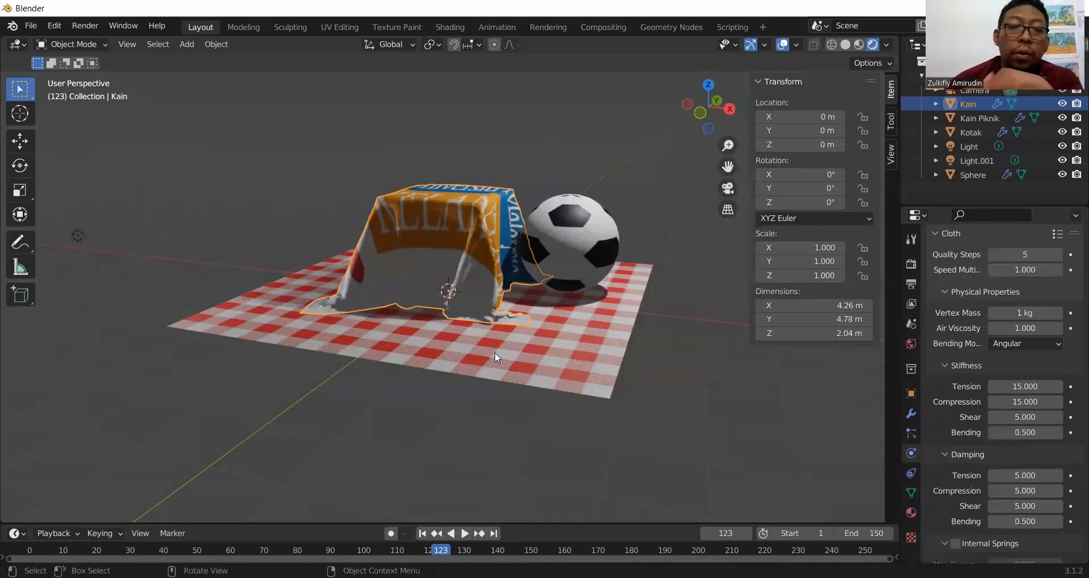
{"action": "middle_click_drag", "start_coordinate": [489, 337], "coordinate": [477, 448]}
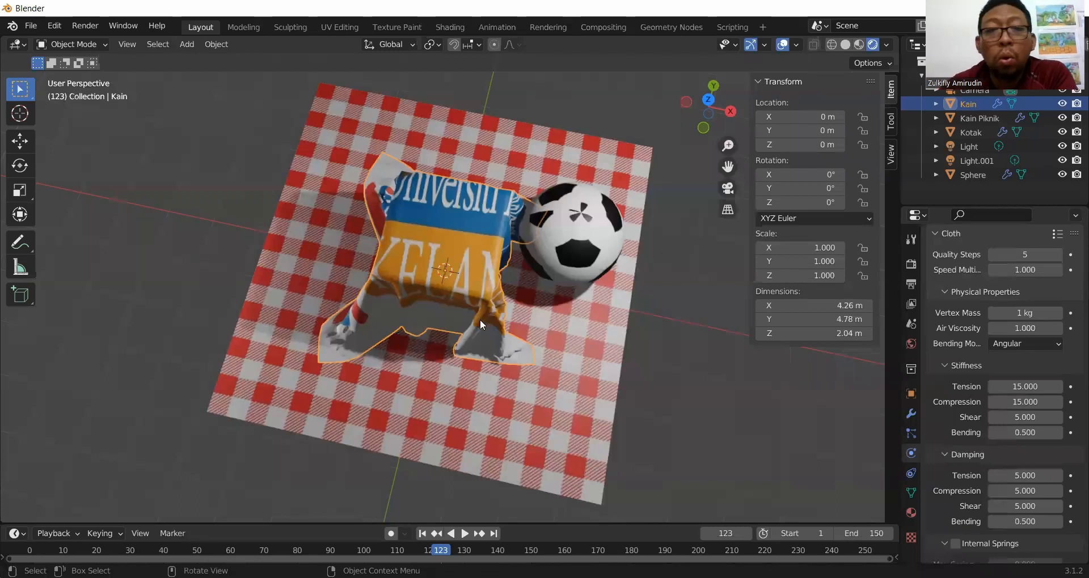
Step: Return the timeline to frame 0 and enter Edit Mode on the Kain cloth
{"action": "left_click", "coordinate": [30, 549]}
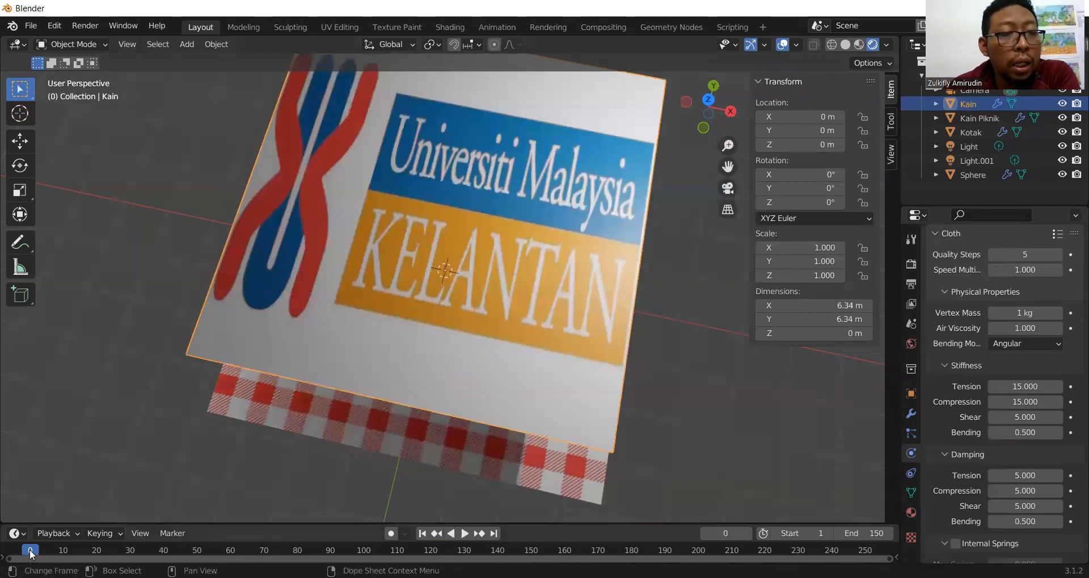
{"action": "middle_click_drag", "start_coordinate": [705, 376], "coordinate": [674, 308]}
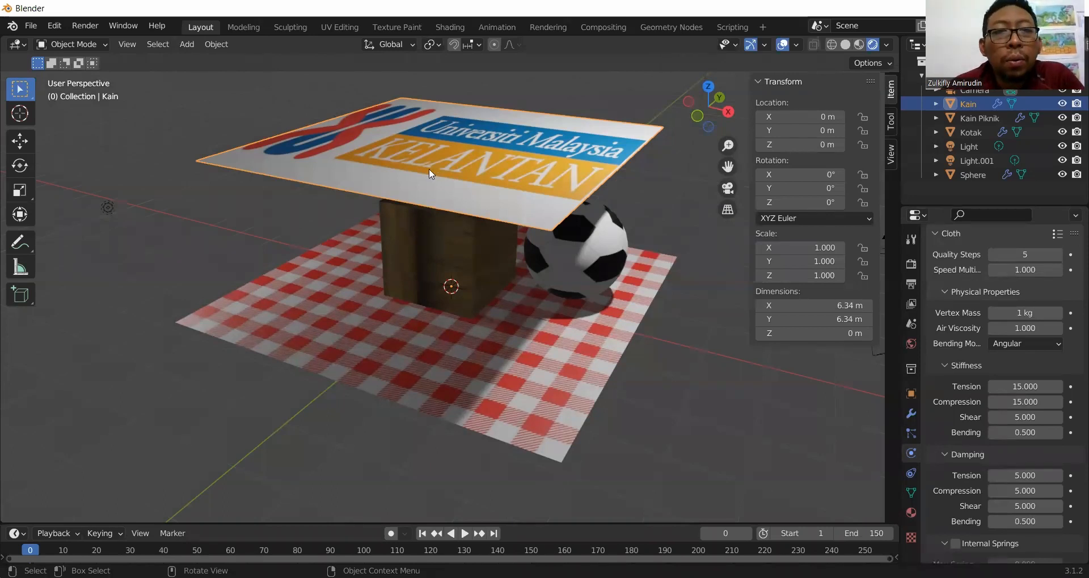
{"action": "left_click", "coordinate": [96, 45]}
{"action": "left_click", "coordinate": [82, 77]}
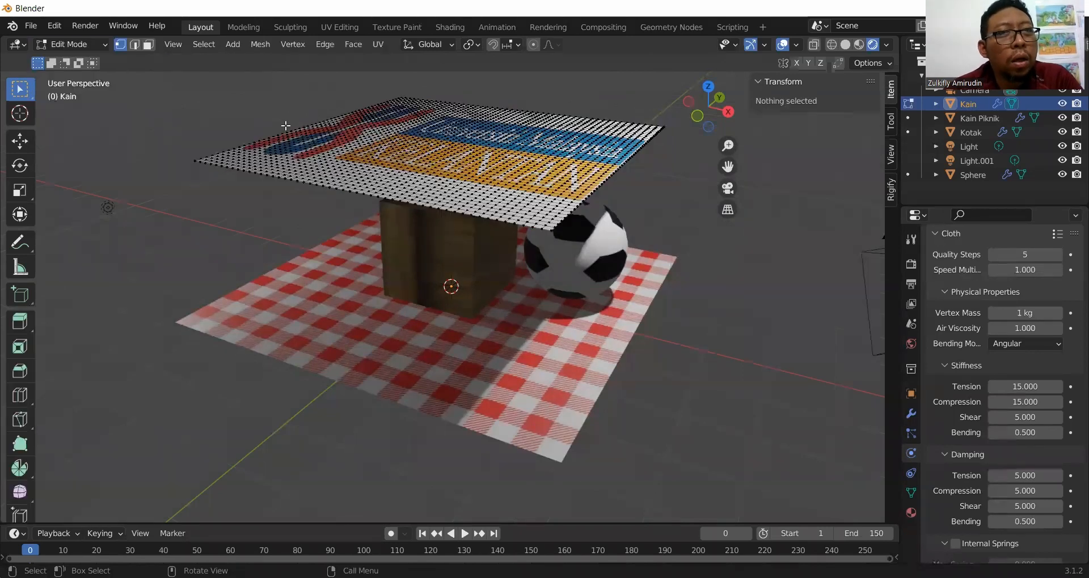
Step: Try to subdivide the Kain mesh with only one vertex near its front edge selected
{"action": "left_click", "coordinate": [390, 182]}
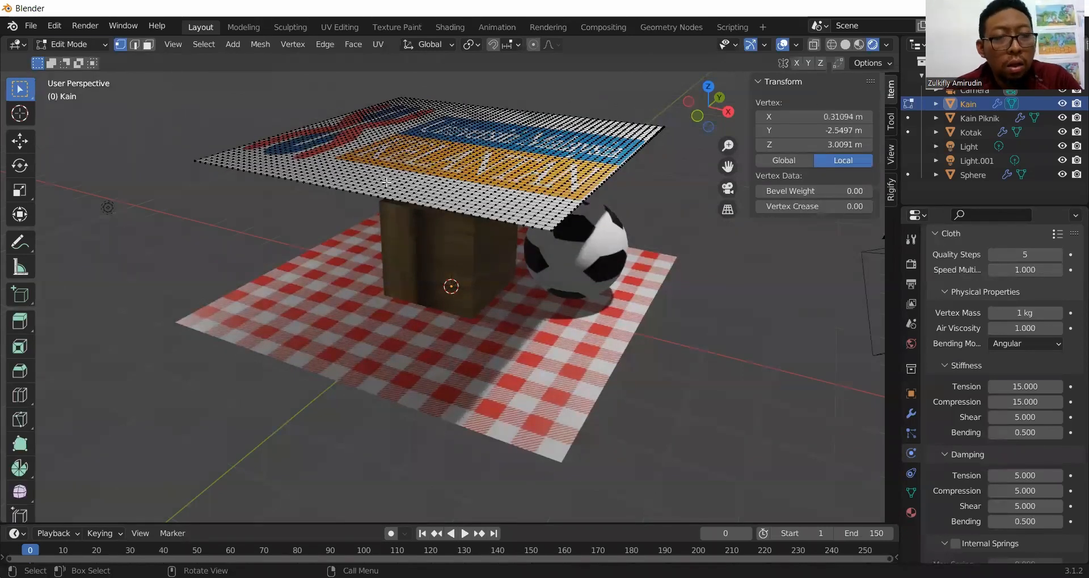
{"action": "right_click", "coordinate": [389, 180]}
{"action": "left_click", "coordinate": [385, 179]}
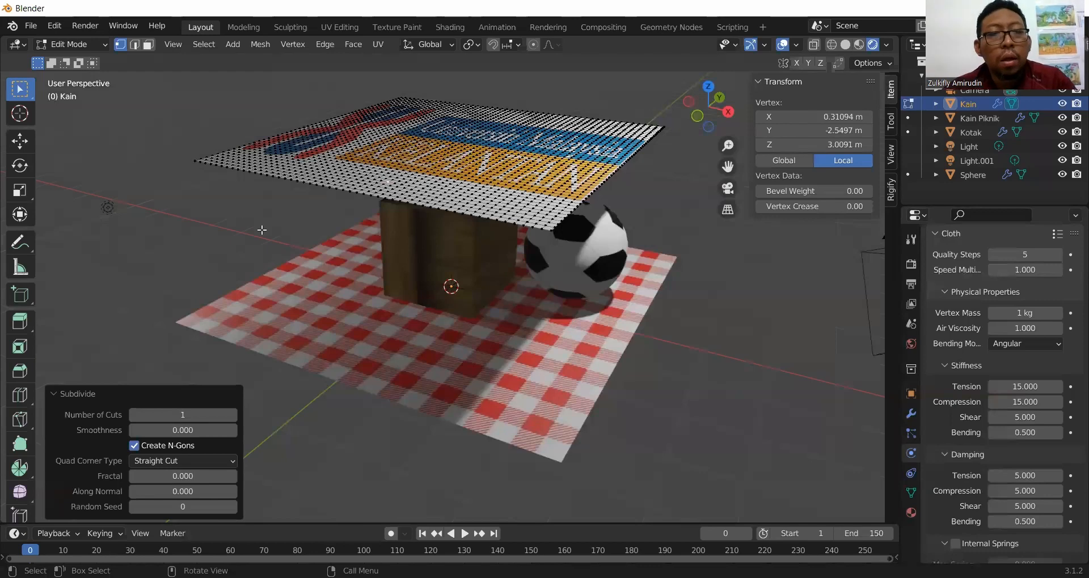
Step: Show the scene in wireframe with X-ray off, box-select the Kain mesh, and subdivide it with one cut
{"action": "left_click_drag", "start_coordinate": [728, 167], "coordinate": [684, 195]}
{"action": "middle_click_drag", "start_coordinate": [684, 195], "coordinate": [748, 278]}
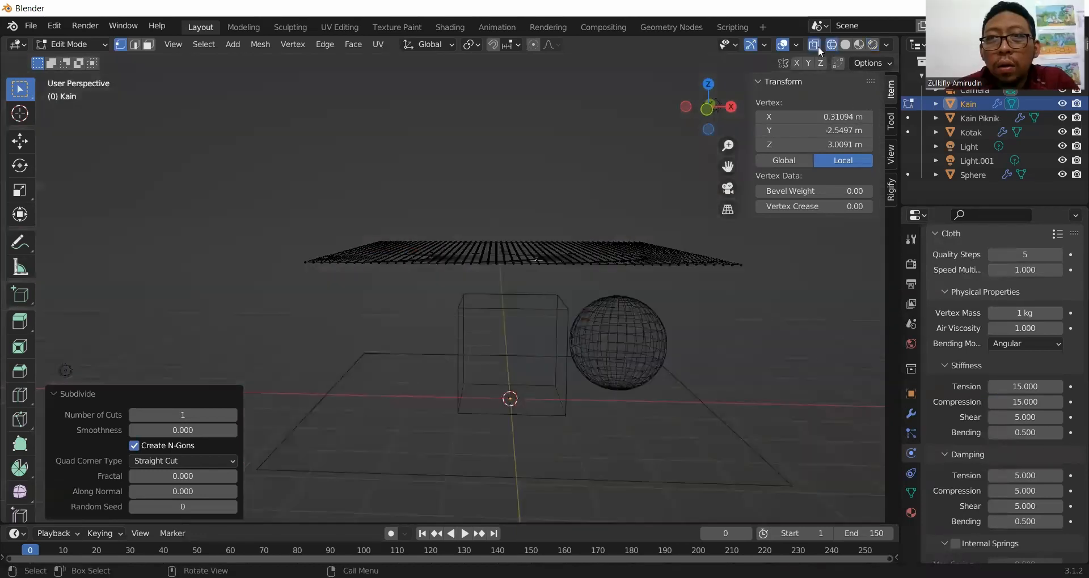
{"action": "left_click", "coordinate": [831, 45]}
{"action": "left_click", "coordinate": [813, 44]}
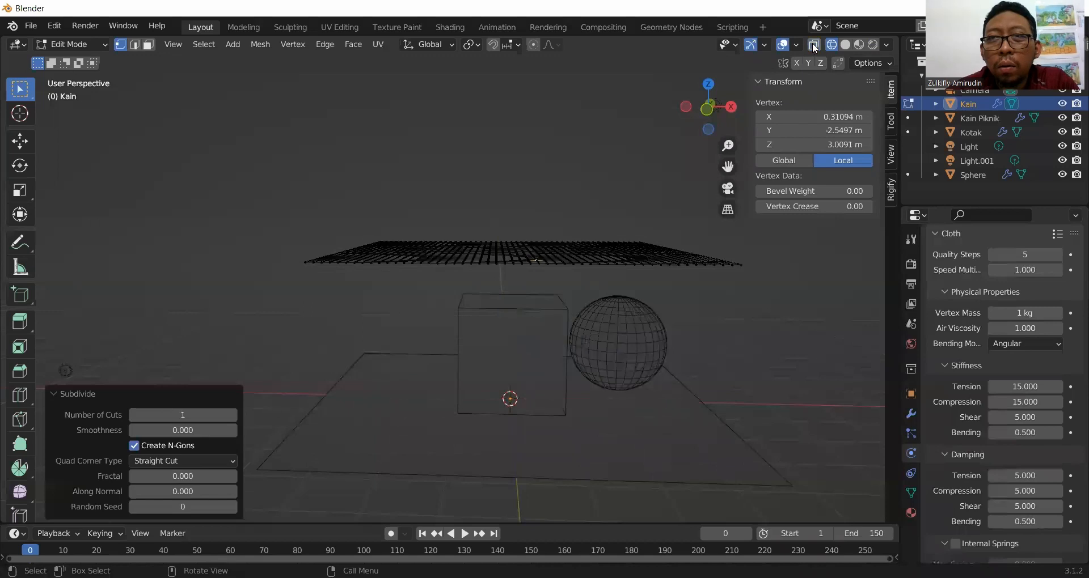
{"action": "left_click_drag", "start_coordinate": [267, 180], "coordinate": [778, 286]}
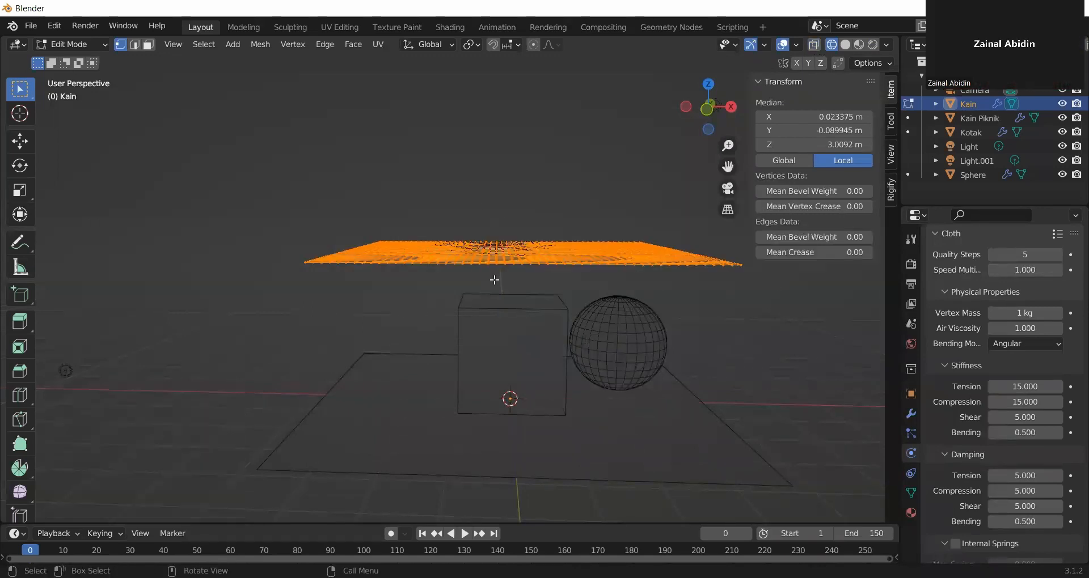
{"action": "right_click", "coordinate": [499, 253]}
{"action": "left_click", "coordinate": [498, 253]}
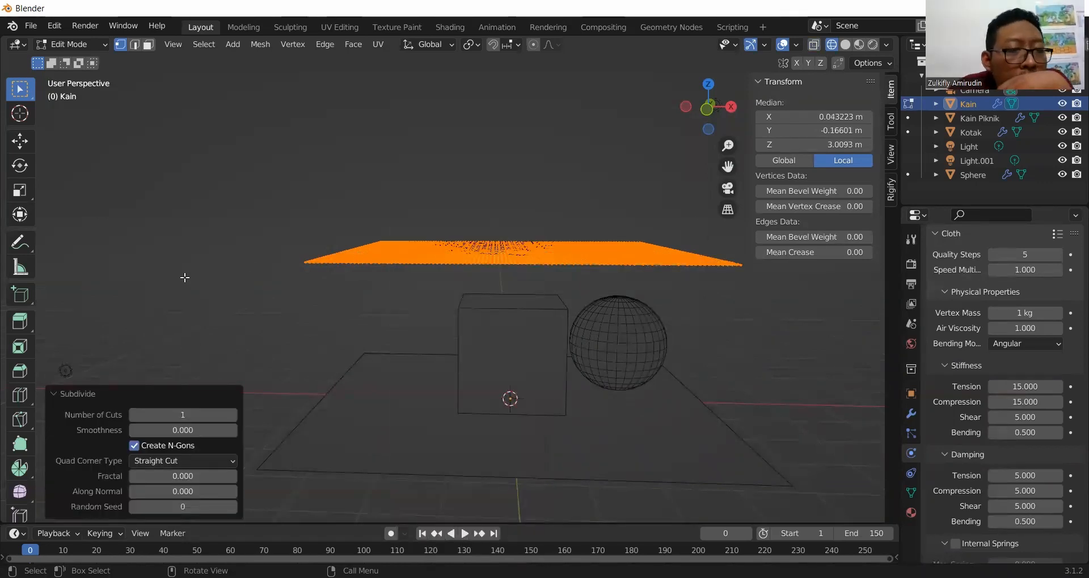
Step: Reselect the Kain mesh from above, inspect its grid up close, and subdivide it again with one cut
{"action": "middle_click_drag", "start_coordinate": [507, 283], "coordinate": [521, 326]}
{"action": "left_click_drag", "start_coordinate": [347, 152], "coordinate": [686, 414]}
{"action": "left_click_drag", "start_coordinate": [183, 117], "coordinate": [656, 417]}
{"action": "middle_click_drag", "start_coordinate": [692, 369], "coordinate": [491, 340]}
{"action": "scroll", "coordinate": [492, 274], "scroll_direction": "up", "scroll_amount": 7}
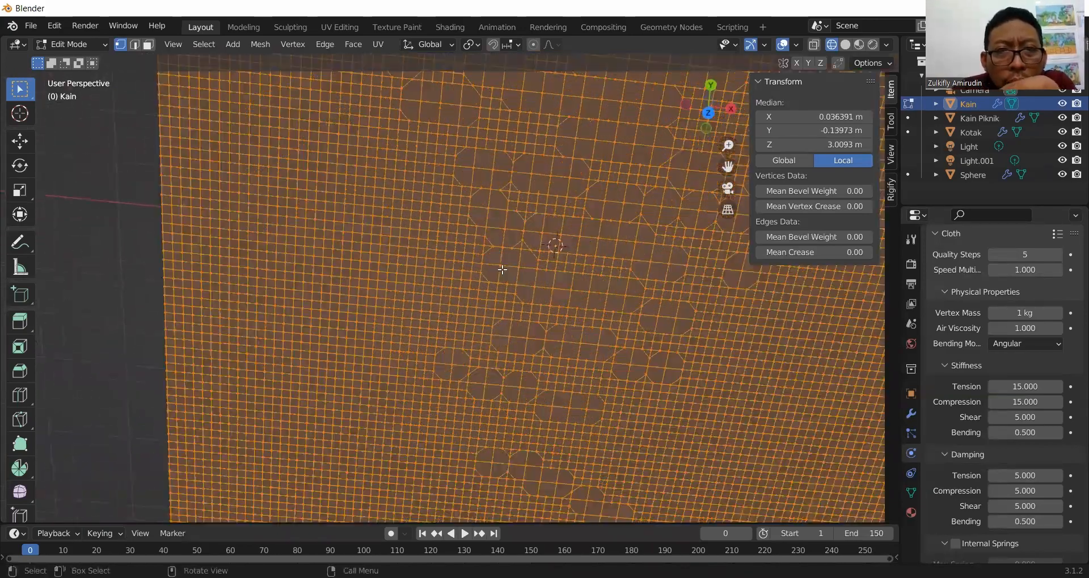
{"action": "scroll", "coordinate": [555, 309], "scroll_direction": "down", "scroll_amount": 8}
{"action": "scroll", "coordinate": [659, 321], "scroll_direction": "up", "scroll_amount": 2}
{"action": "middle_click_drag", "start_coordinate": [660, 321], "coordinate": [584, 267]}
{"action": "right_click", "coordinate": [555, 272]}
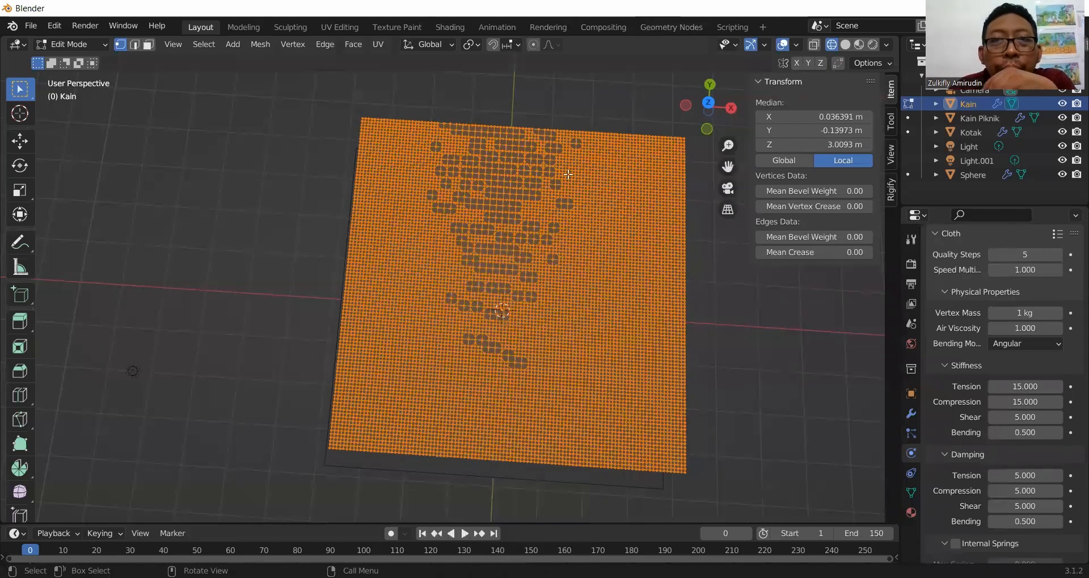
{"action": "right_click", "coordinate": [513, 365]}
{"action": "left_click", "coordinate": [452, 253]}
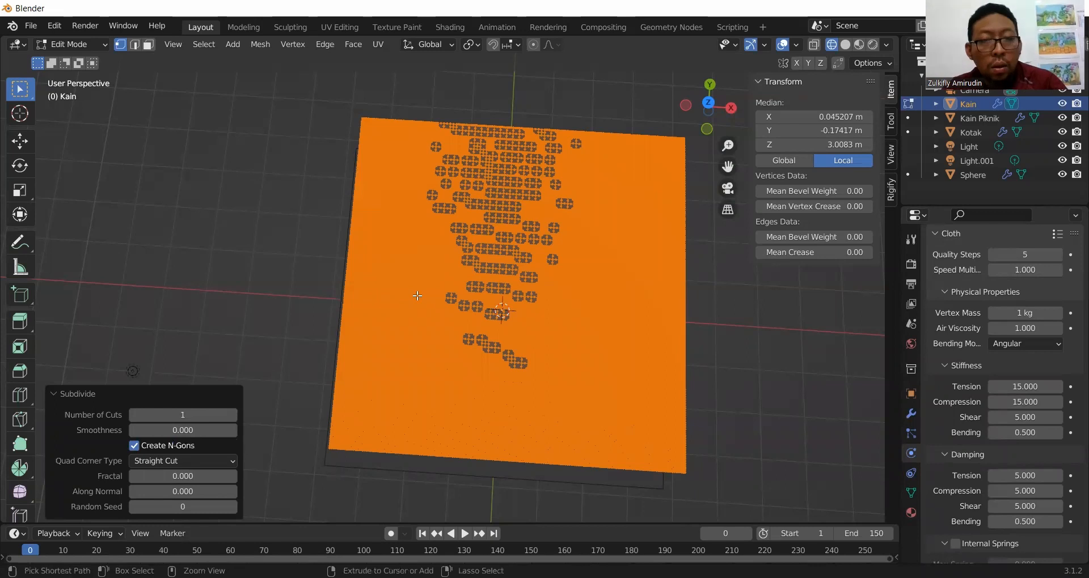
Step: Undo the last subdivisions of the Kain mesh
{"action": "key", "text": "ctrl+z"}
{"action": "key", "text": "ctrl+z"}
{"action": "key", "text": "ctrl+z"}
{"action": "key", "text": "ctrl+z"}
{"action": "key", "text": "b"}
{"action": "left_click_drag", "start_coordinate": [257, 85], "coordinate": [714, 507]}
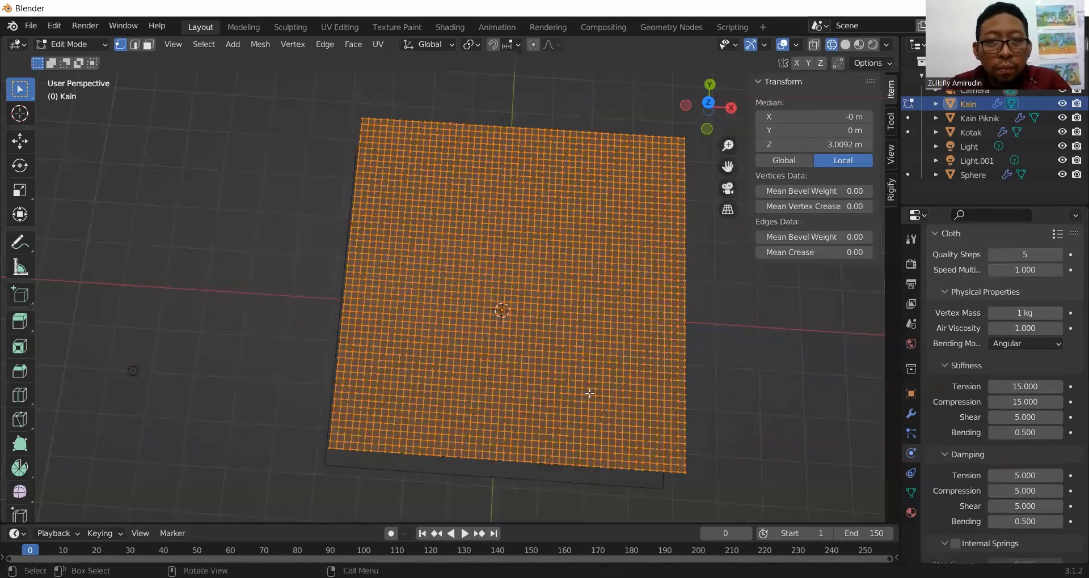
{"action": "right_click", "coordinate": [585, 379]}
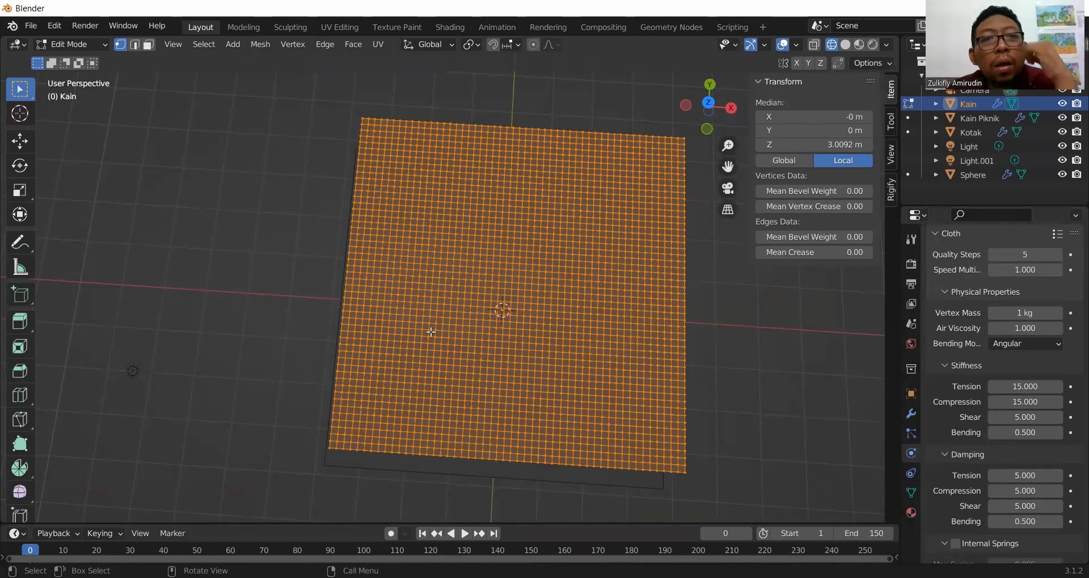
{"action": "left_click", "coordinate": [135, 193]}
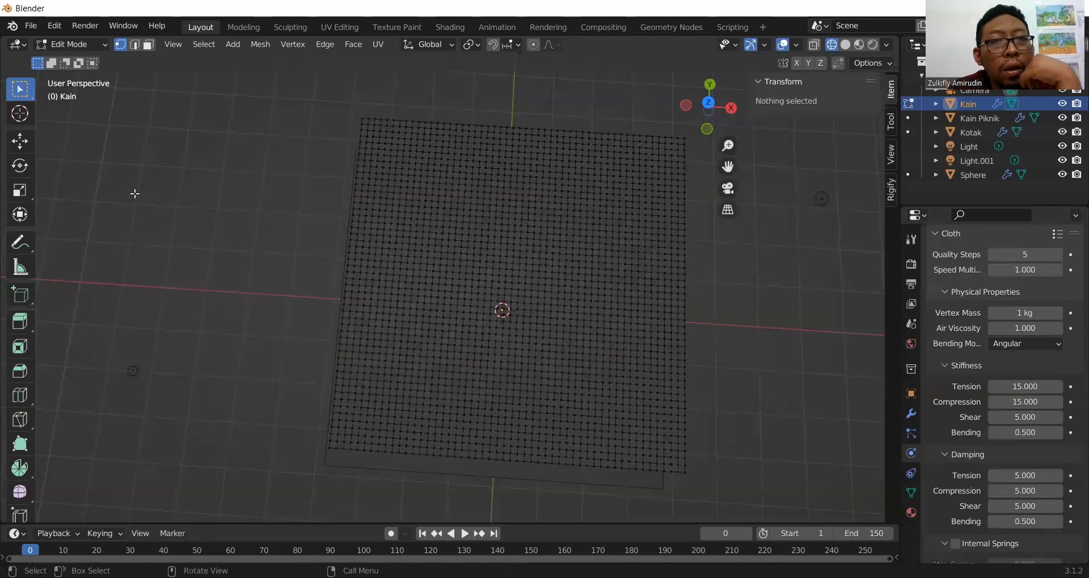
Step: Switch the viewport back to Rendered shading with the Kain mesh still in Edit Mode
{"action": "middle_click_drag", "start_coordinate": [787, 369], "coordinate": [795, 298]}
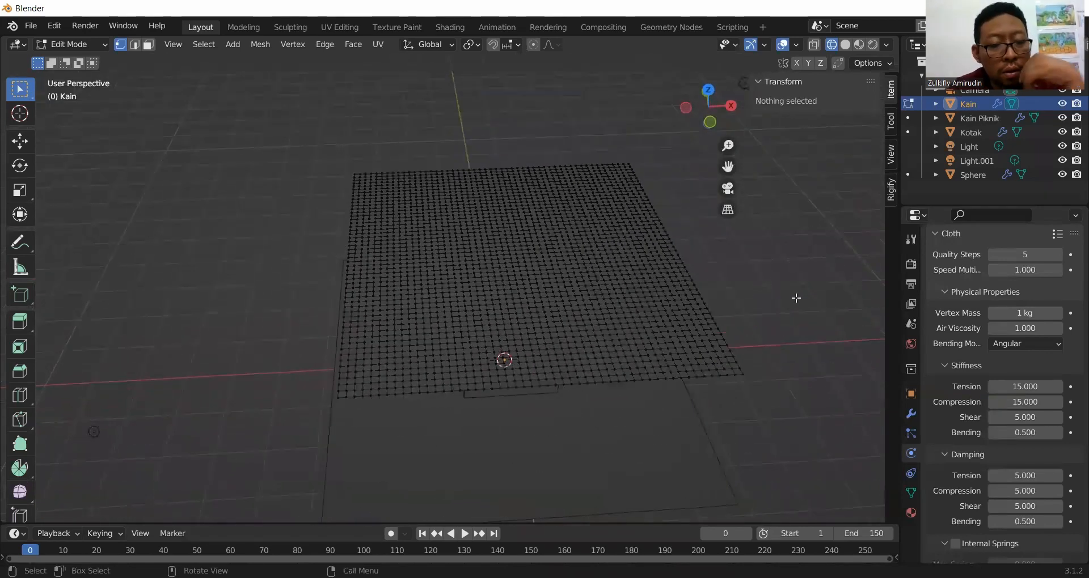
{"action": "key", "text": "z"}
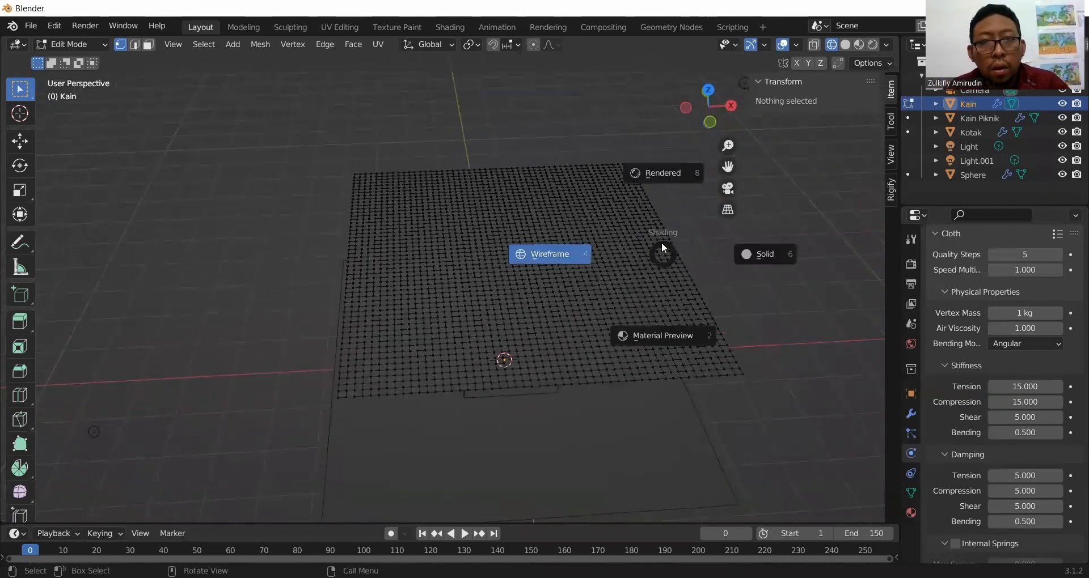
{"action": "left_click", "coordinate": [666, 173]}
{"action": "middle_click_drag", "start_coordinate": [666, 172], "coordinate": [672, 222]}
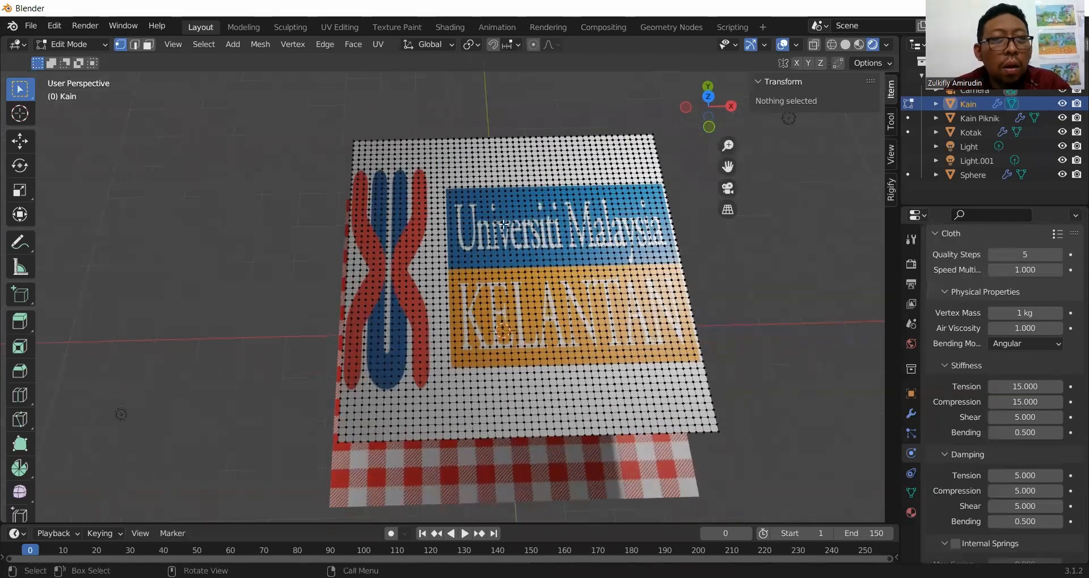
{"action": "scroll", "coordinate": [621, 302], "scroll_direction": "down", "scroll_amount": 3}
{"action": "middle_click_drag", "start_coordinate": [622, 302], "coordinate": [695, 290]}
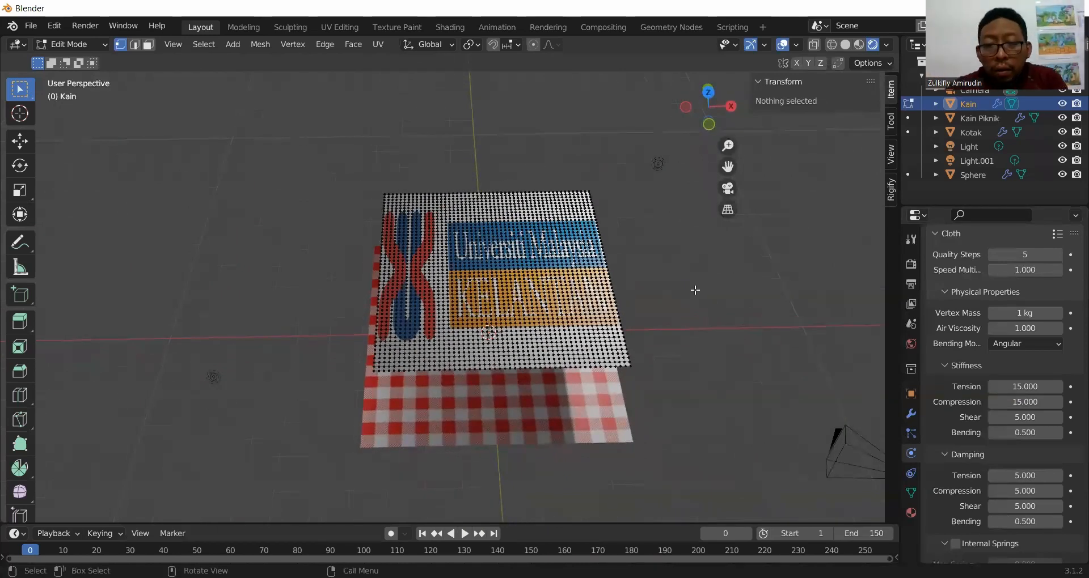
Step: Set the Kain cloth's vertex mass to 0.3 kg in its physical properties
{"action": "middle_click_drag", "start_coordinate": [685, 288], "coordinate": [629, 279]}
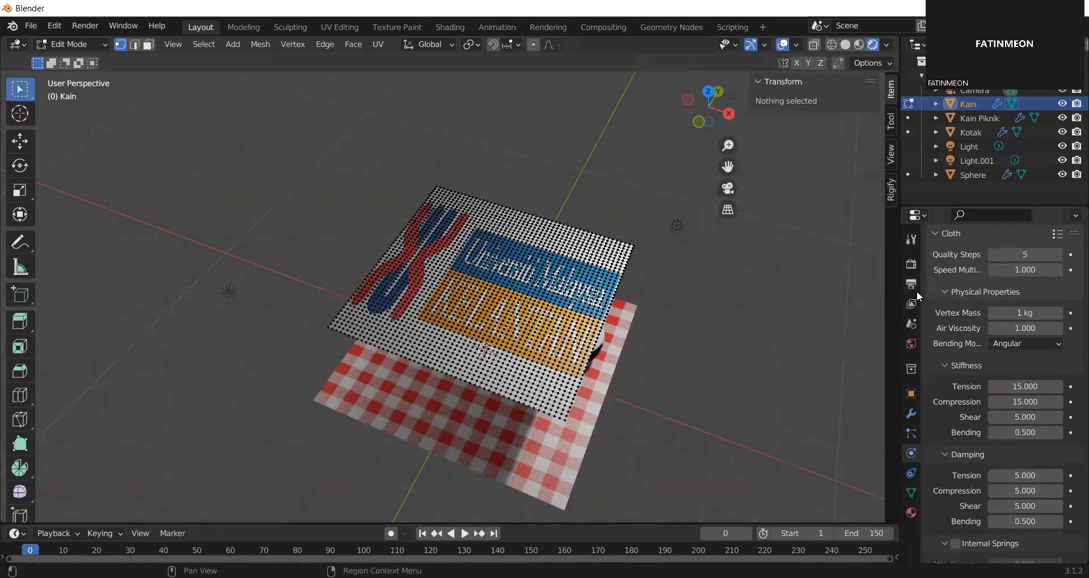
{"action": "left_click", "coordinate": [1050, 319]}
{"action": "type", "text": "0.3"}
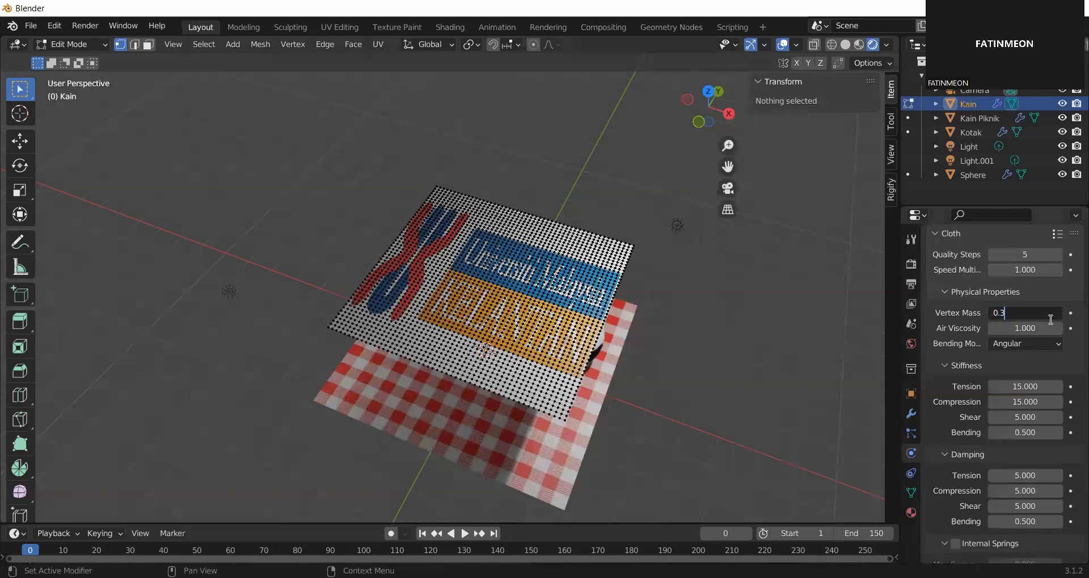
{"action": "key", "text": "Return"}
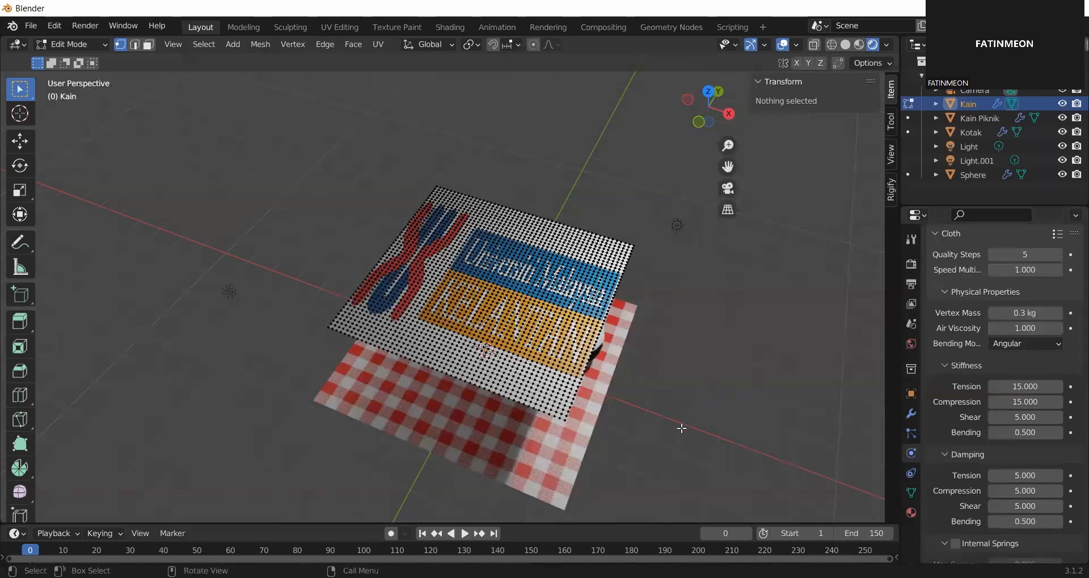
Step: Return to Object Mode, select the soccer-ball sphere, and add Soft Body physics to it
{"action": "middle_click_drag", "start_coordinate": [709, 379], "coordinate": [706, 377]}
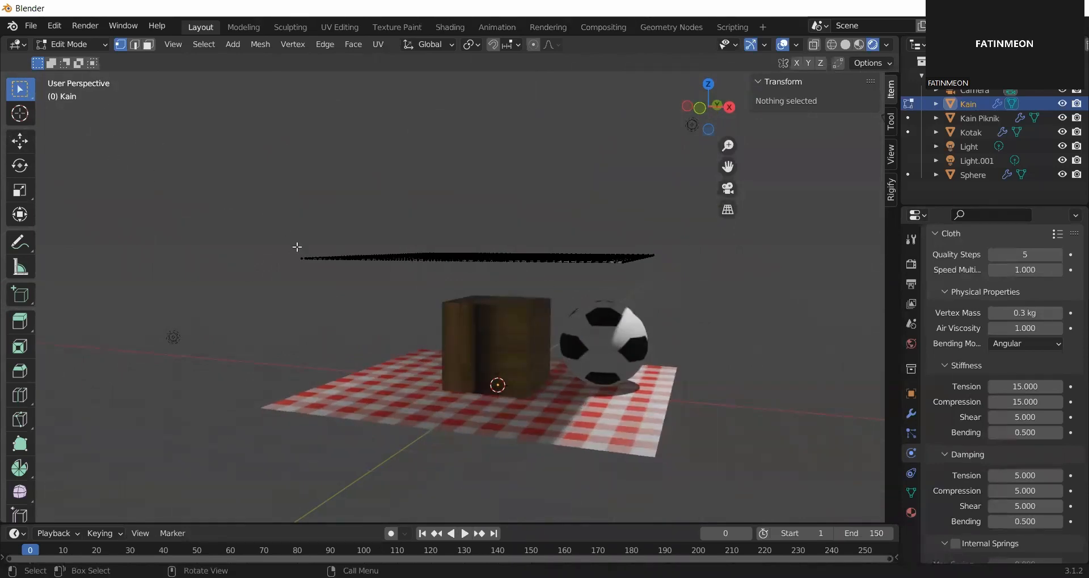
{"action": "key", "text": "Tab"}
{"action": "left_click", "coordinate": [602, 342]}
{"action": "left_click", "coordinate": [604, 344]}
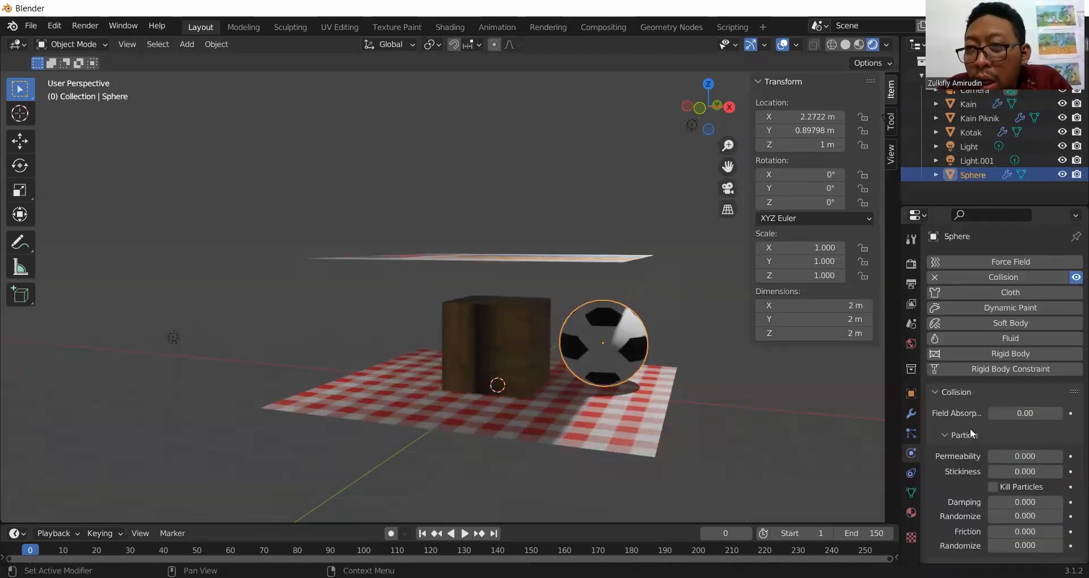
{"action": "left_click", "coordinate": [961, 321]}
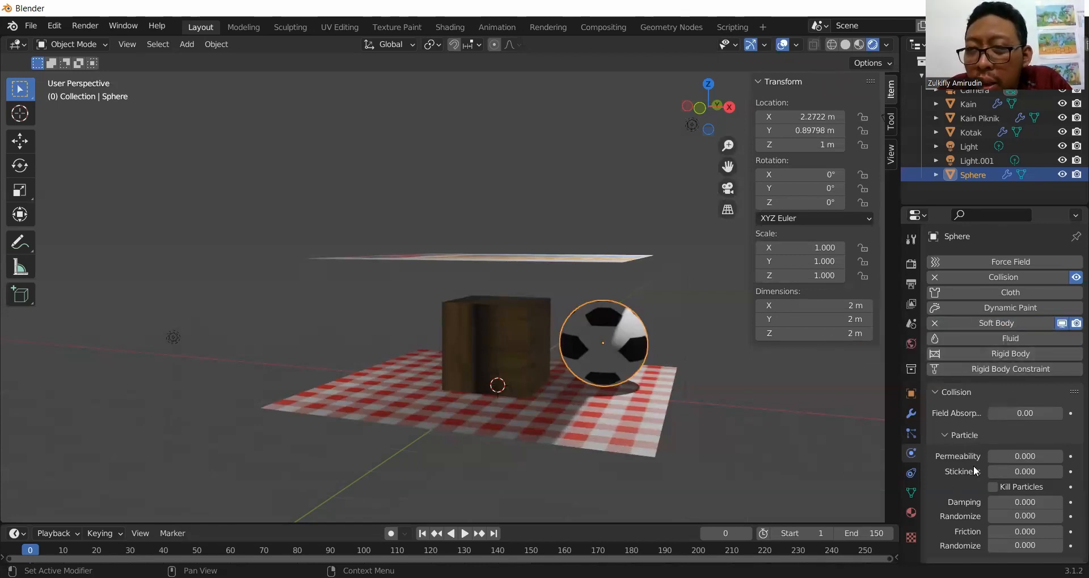
Step: Set the sphere's Softbody & Cloth collision damping to 1 and play the simulation to test it
{"action": "scroll", "coordinate": [964, 465], "scroll_direction": "down", "scroll_amount": 5}
{"action": "scroll", "coordinate": [964, 511], "scroll_direction": "down", "scroll_amount": 3}
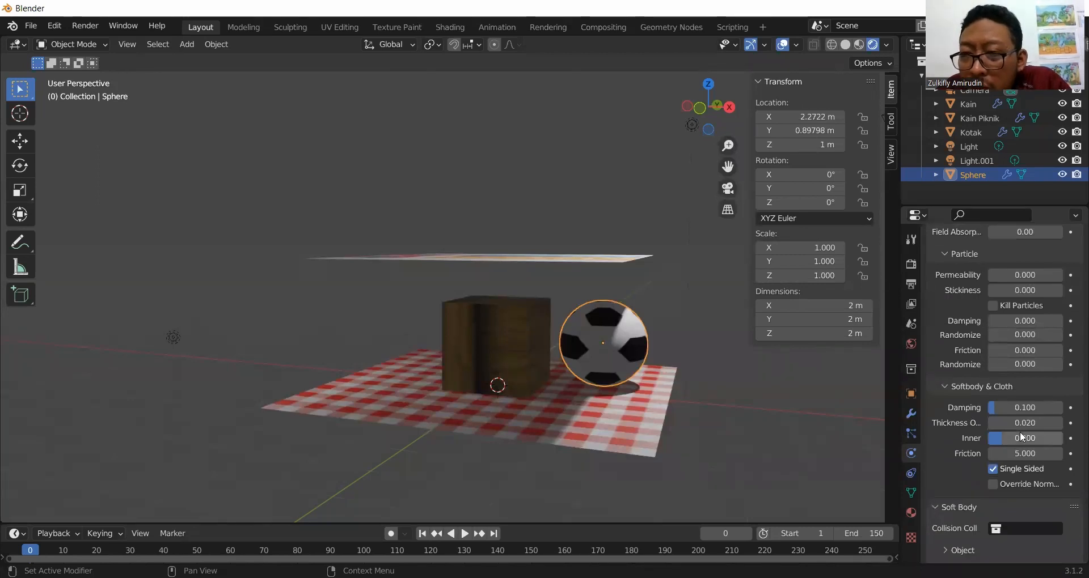
{"action": "left_click", "coordinate": [1030, 408]}
{"action": "type", "text": "1"}
{"action": "key", "text": "Return"}
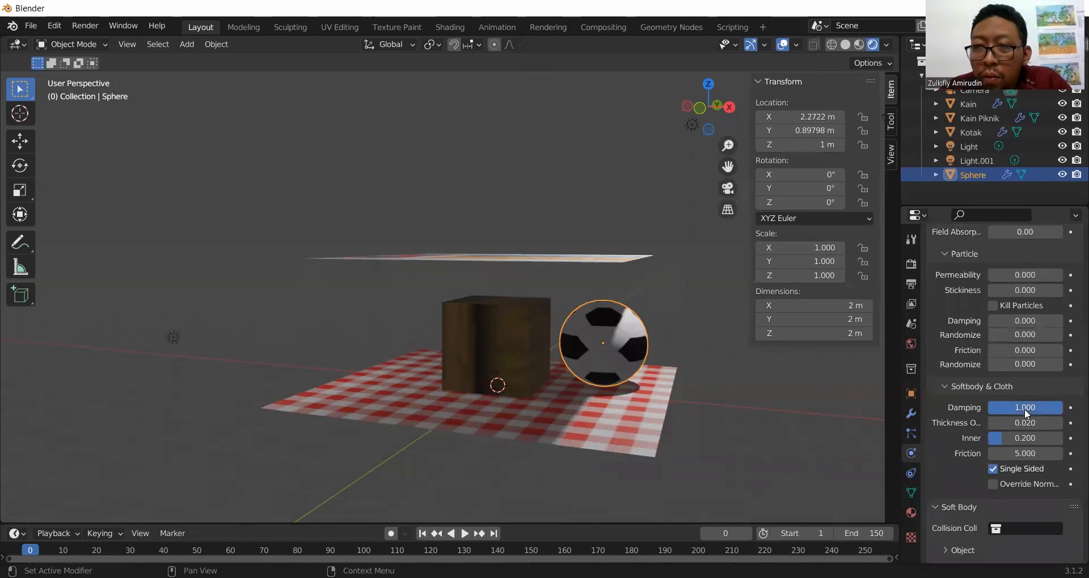
{"action": "left_click", "coordinate": [462, 541]}
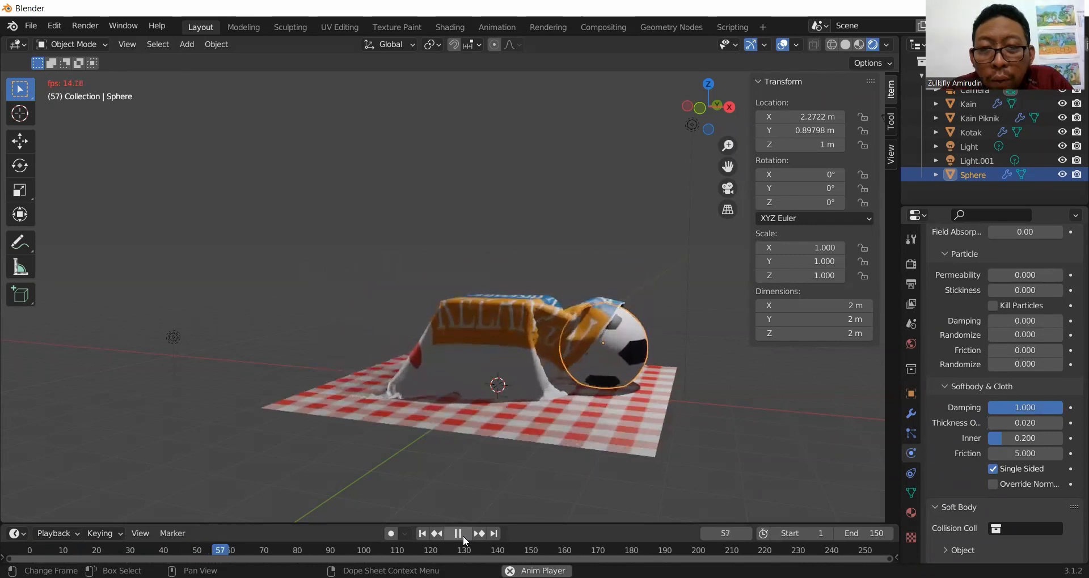
{"action": "left_click", "coordinate": [463, 541]}
Step: Set the sphere's Softbody & Cloth collision damping to 0.5 and replay the simulation from its start
{"action": "left_click", "coordinate": [1023, 408]}
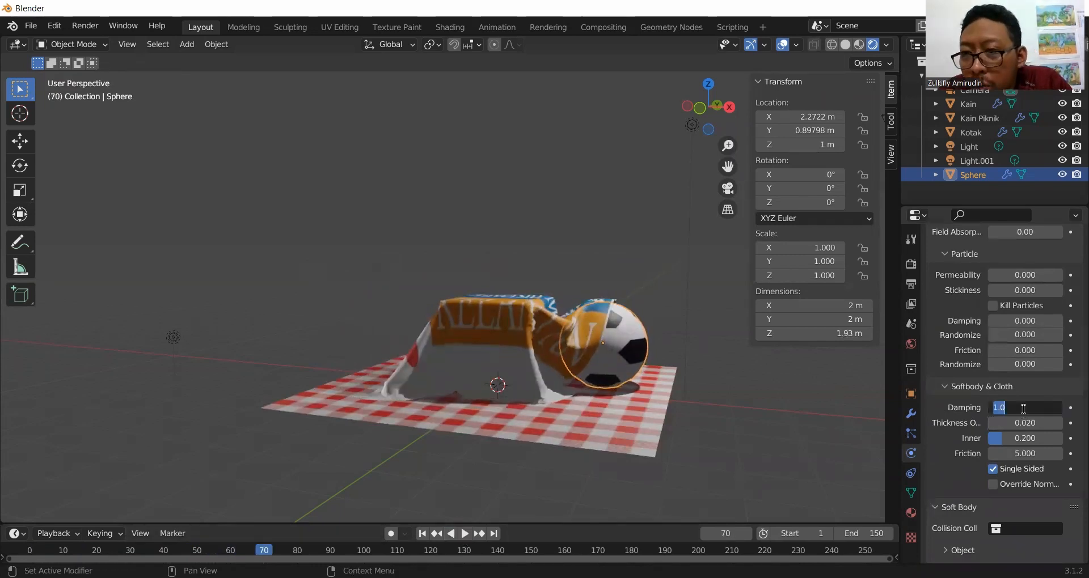
{"action": "type", "text": "0.5"}
{"action": "key", "text": "Return"}
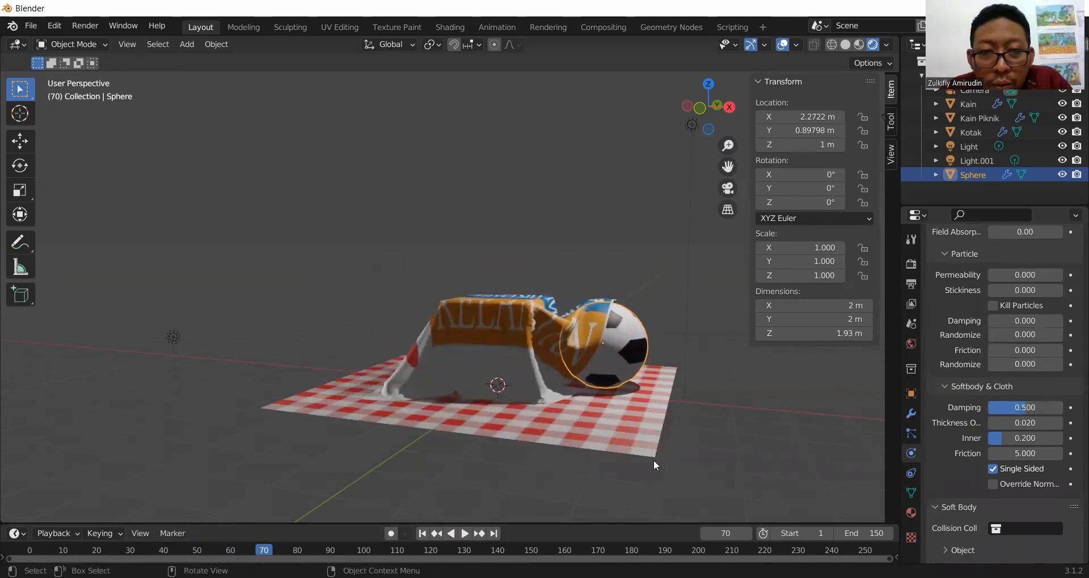
{"action": "left_click", "coordinate": [465, 537]}
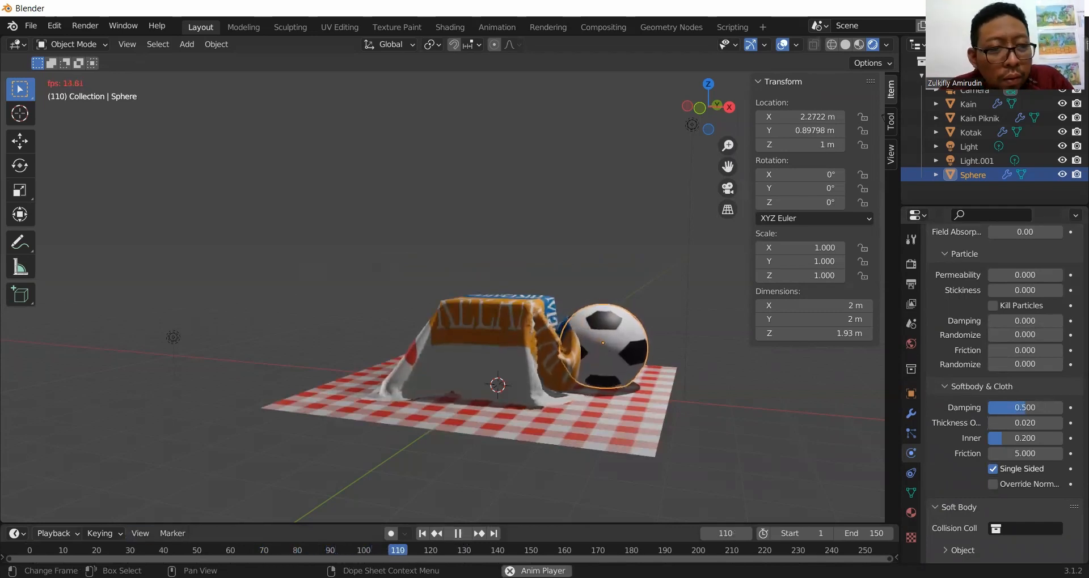
{"action": "left_click", "coordinate": [32, 557]}
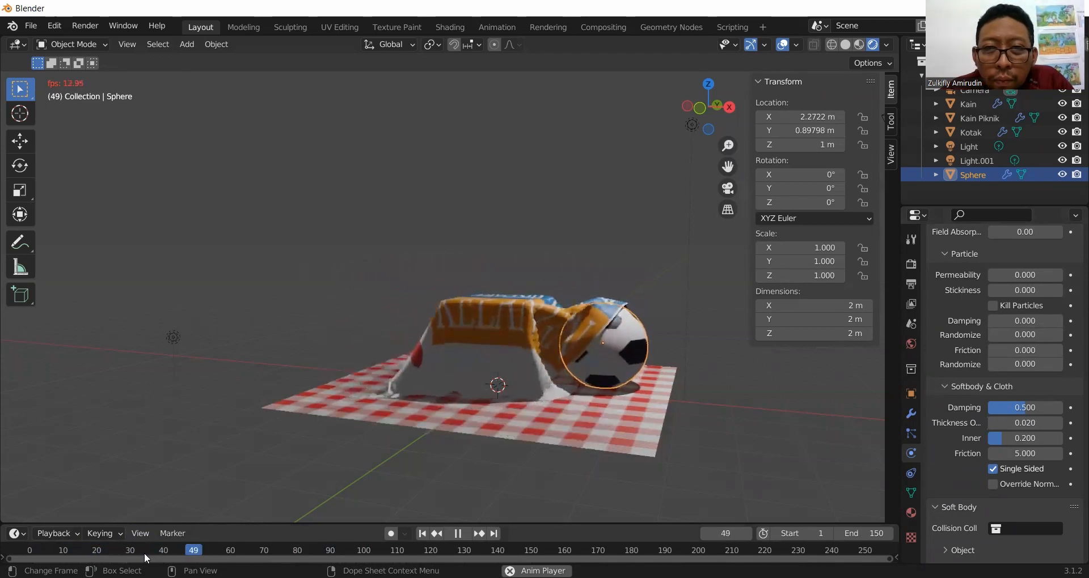
{"action": "key", "text": "space"}
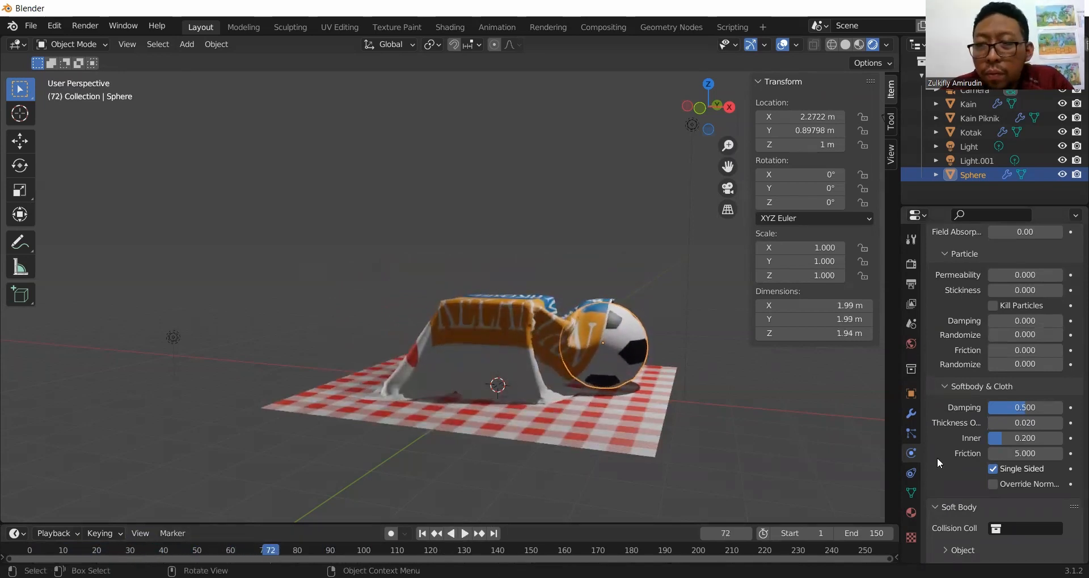
Step: Review the sphere's Collision and Soft Body settings, collapse both groups, and check its mesh data properties
{"action": "scroll", "coordinate": [937, 434], "scroll_direction": "up", "scroll_amount": 8}
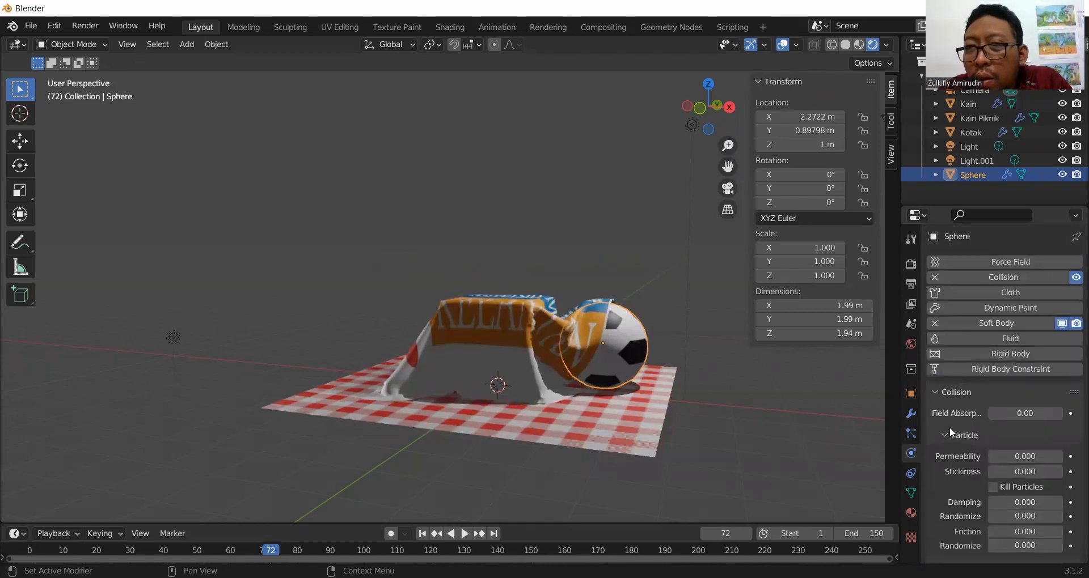
{"action": "scroll", "coordinate": [973, 467], "scroll_direction": "down", "scroll_amount": 9}
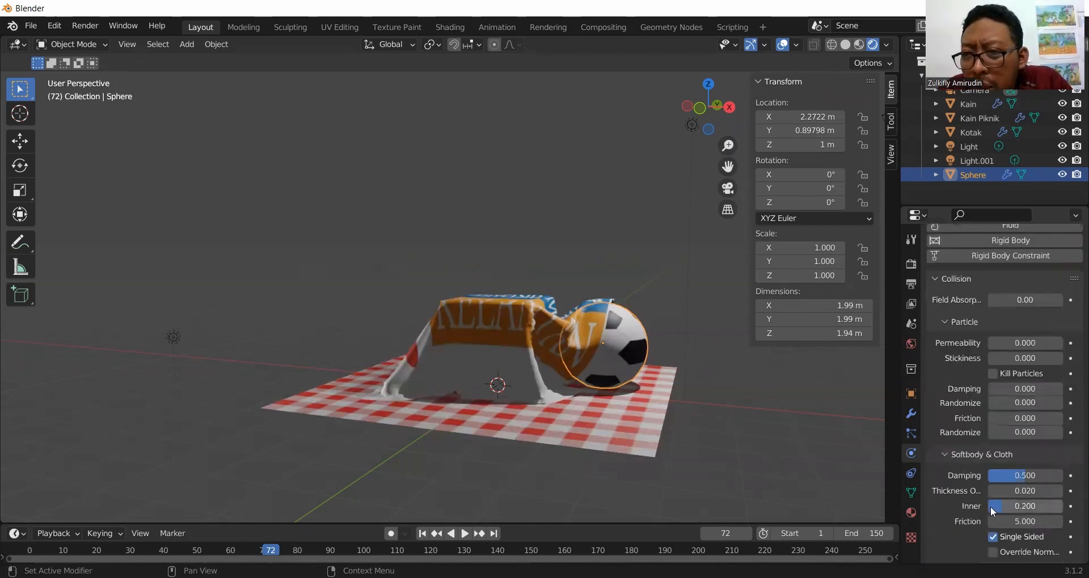
{"action": "scroll", "coordinate": [990, 508], "scroll_direction": "down", "scroll_amount": 3}
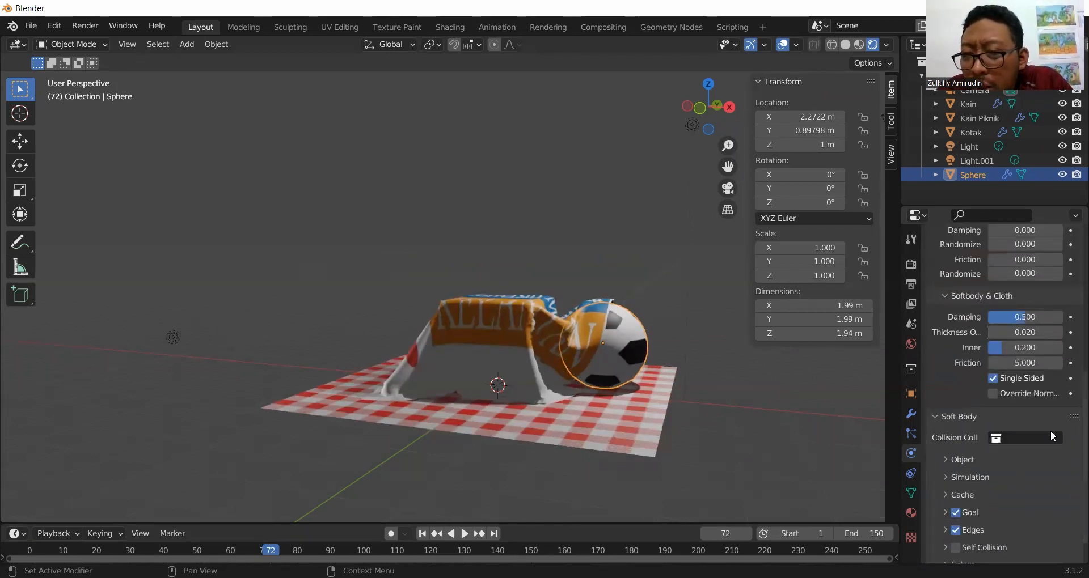
{"action": "left_click", "coordinate": [1071, 420]}
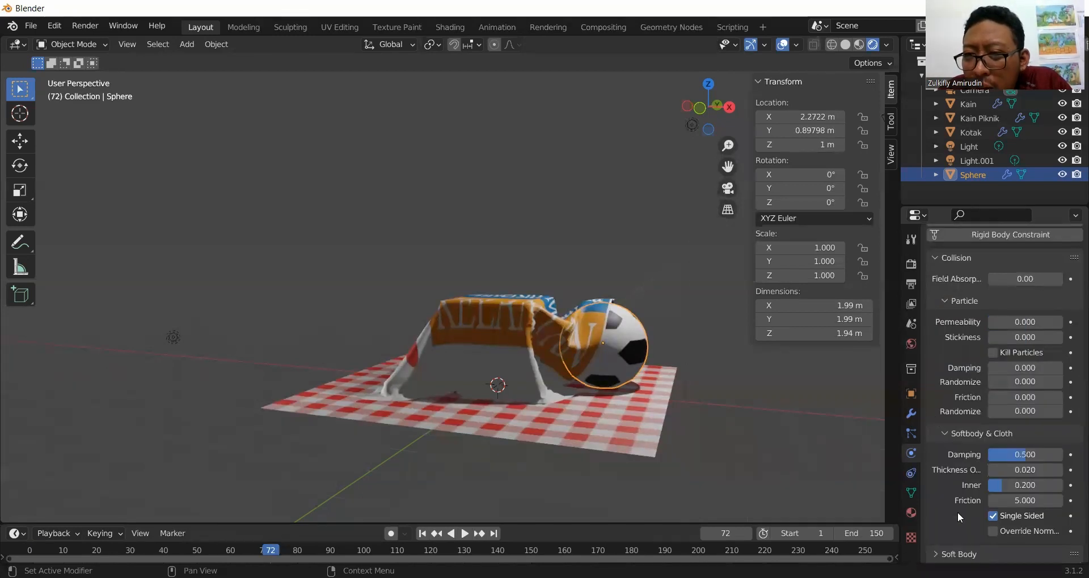
{"action": "scroll", "coordinate": [949, 420], "scroll_direction": "up", "scroll_amount": 3}
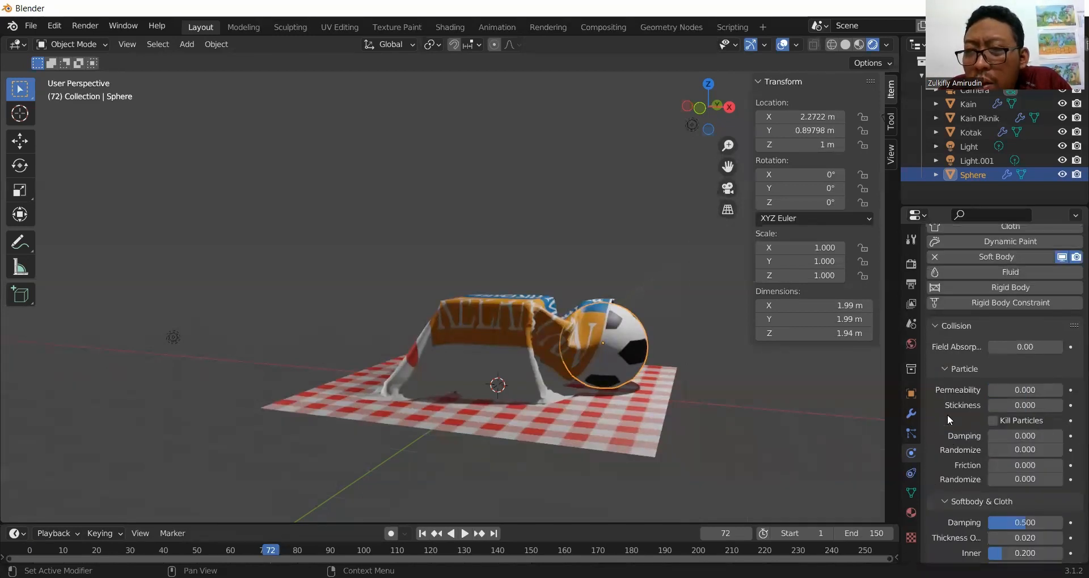
{"action": "left_click", "coordinate": [939, 326]}
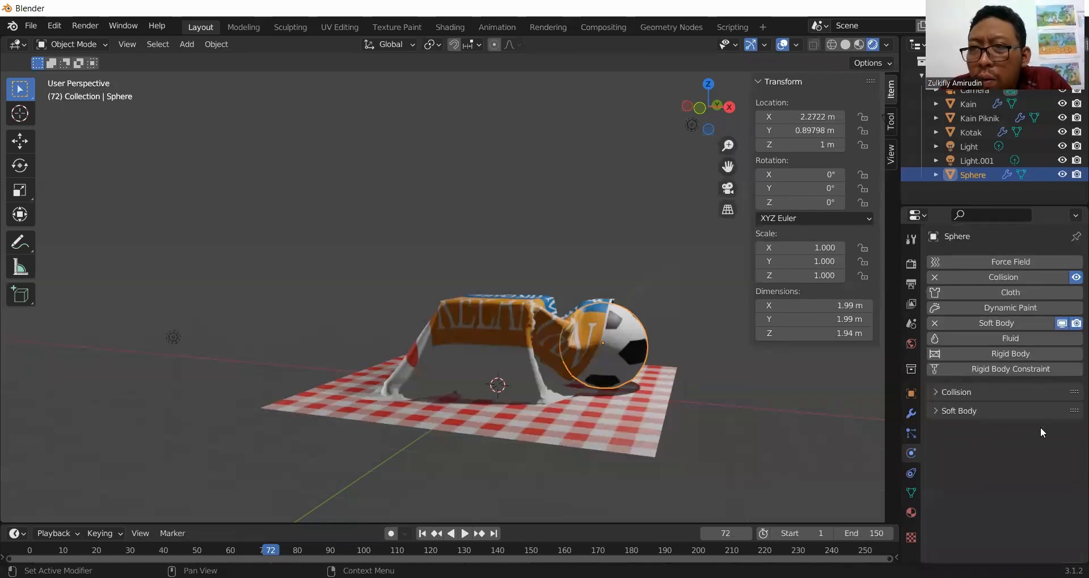
{"action": "left_click", "coordinate": [910, 496]}
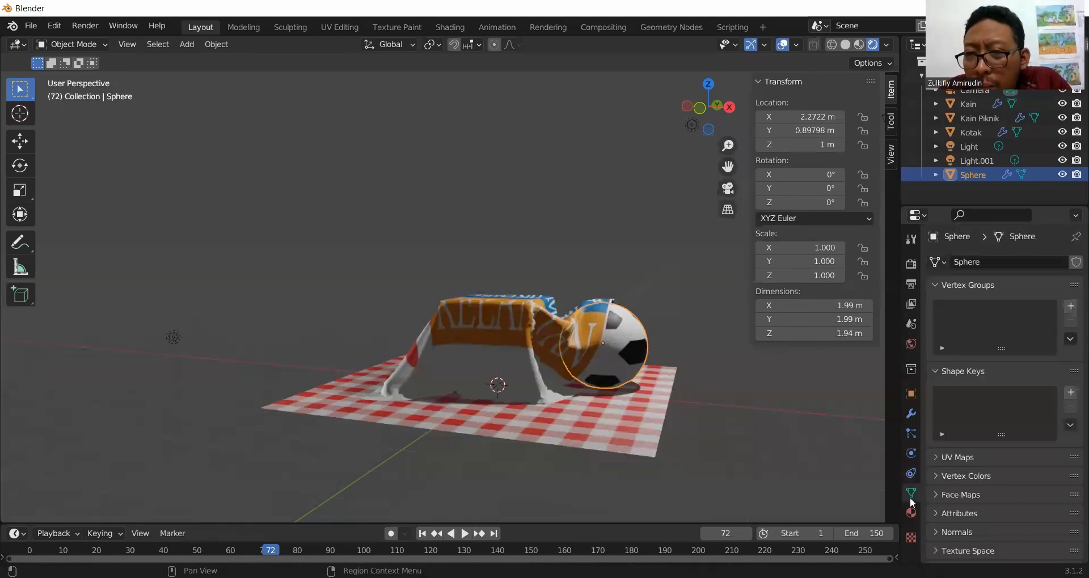
{"action": "left_click", "coordinate": [911, 454]}
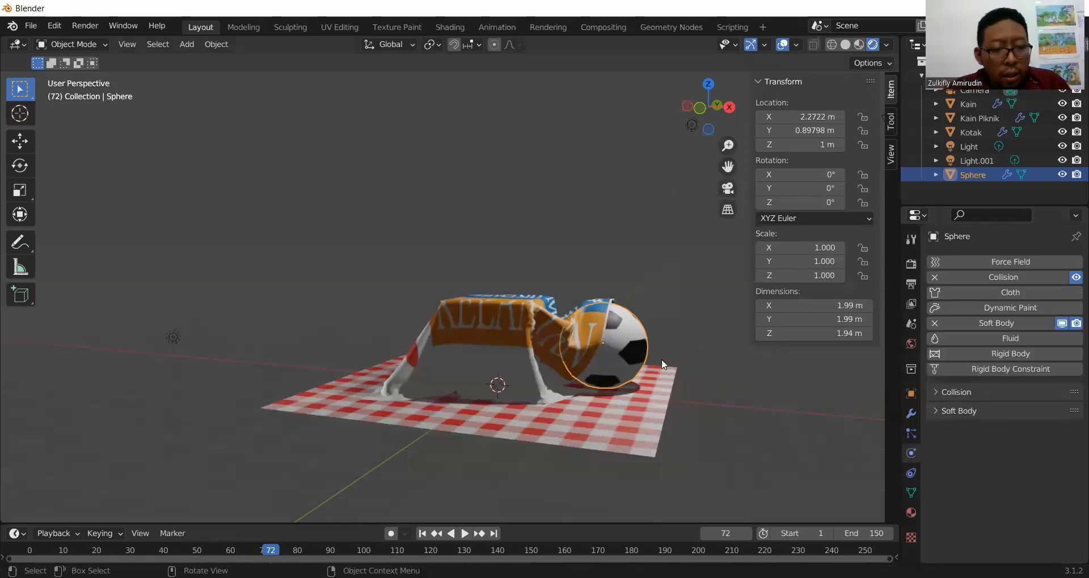
Step: Undo the latest changes to bring the scene back to frame 0, without saving the file
{"action": "key", "text": "ctrl+z"}
{"action": "key", "text": "ctrl+z"}
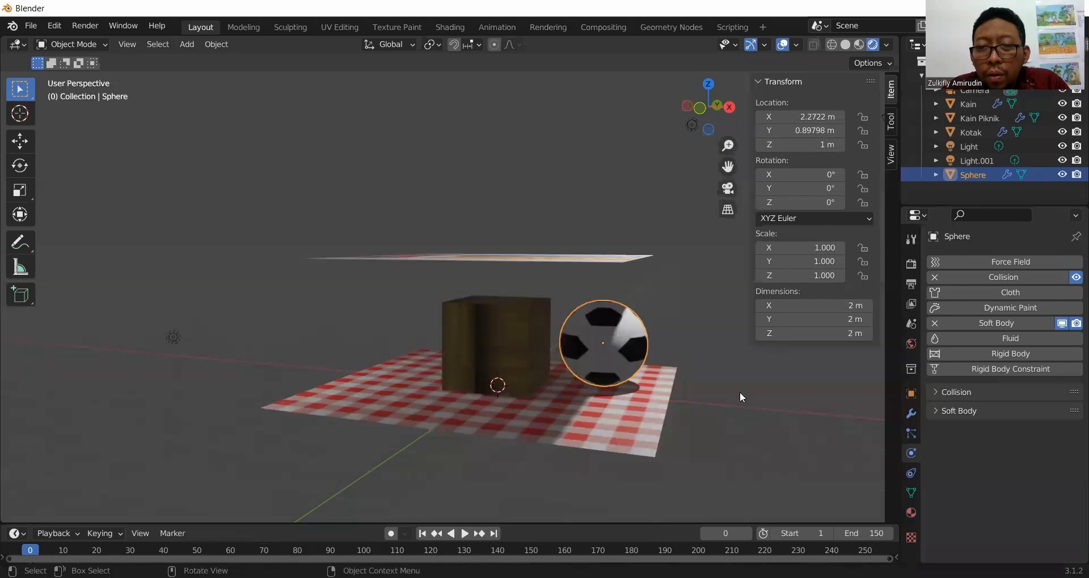
{"action": "key", "text": "ctrl+z"}
{"action": "key", "text": "ctrl+s"}
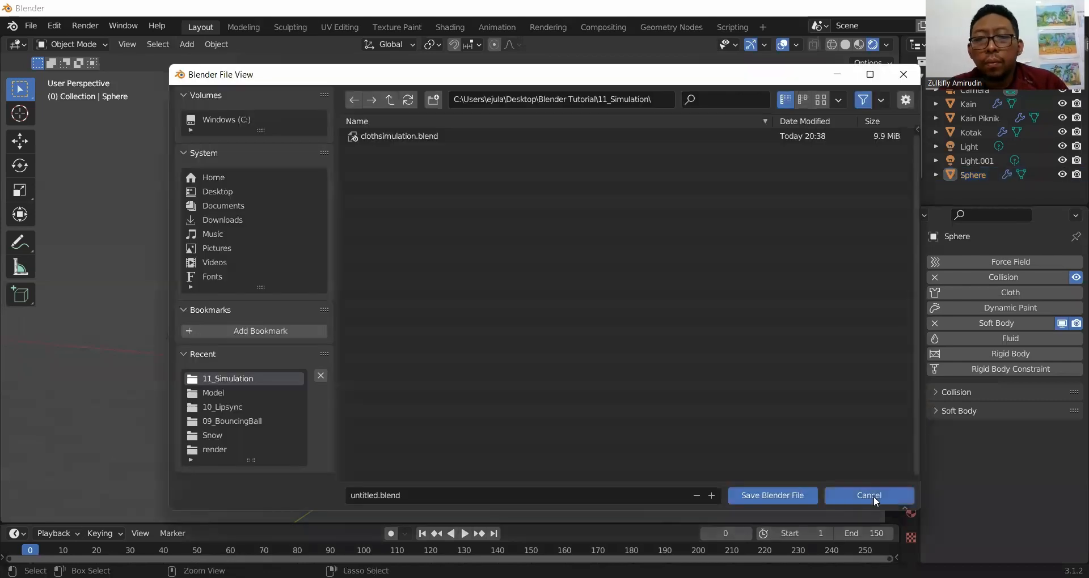
{"action": "left_click", "coordinate": [873, 495]}
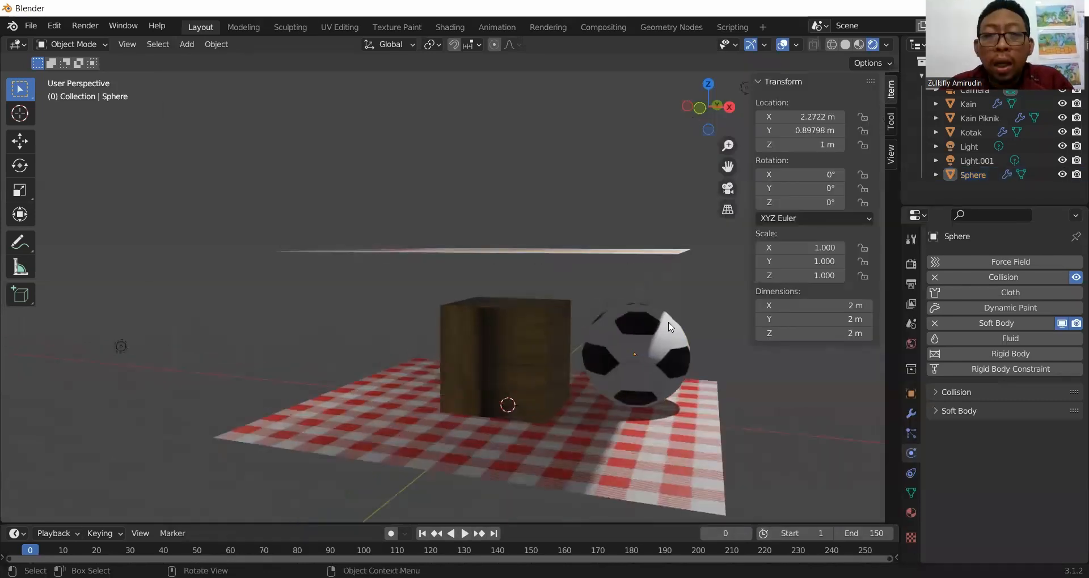
{"action": "mouse_move", "coordinate": [717, 338]}
{"action": "middle_mouse_down"}
{"action": "mouse_move", "coordinate": [717, 328]}
{"action": "mouse_move", "coordinate": [702, 339]}
{"action": "mouse_move", "coordinate": [712, 348]}
{"action": "middle_mouse_up"}
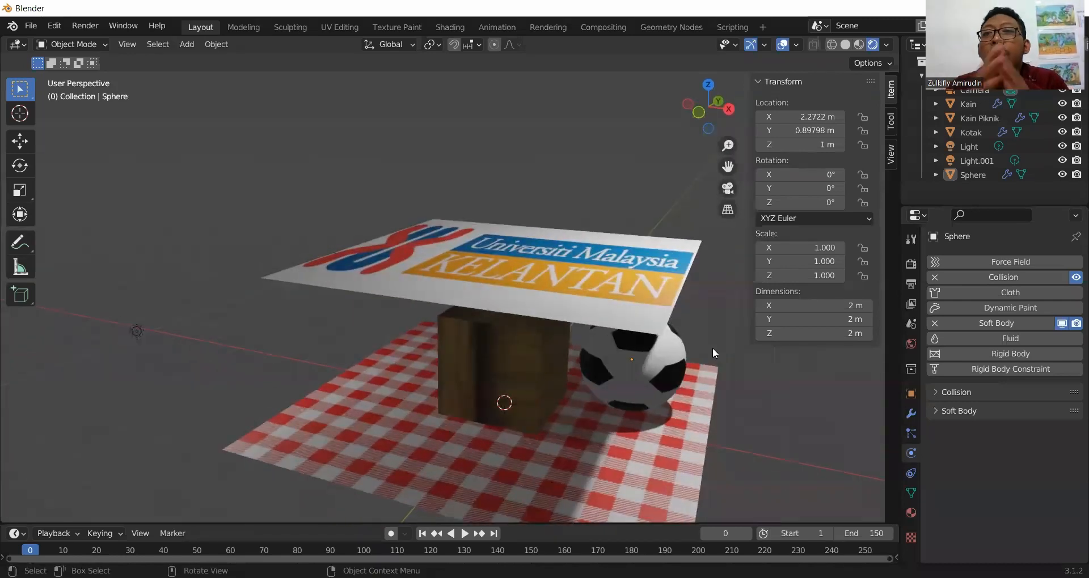
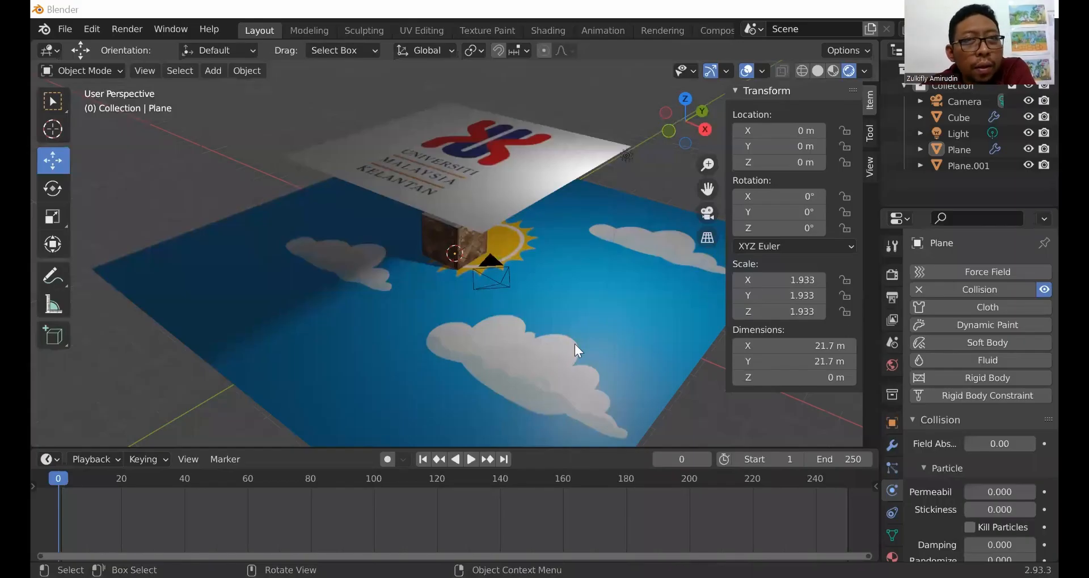
Step: Play the cloth simulation in the scene with the blue sky-and-clouds floor and stop it at frame 76
{"action": "left_click", "coordinate": [472, 461]}
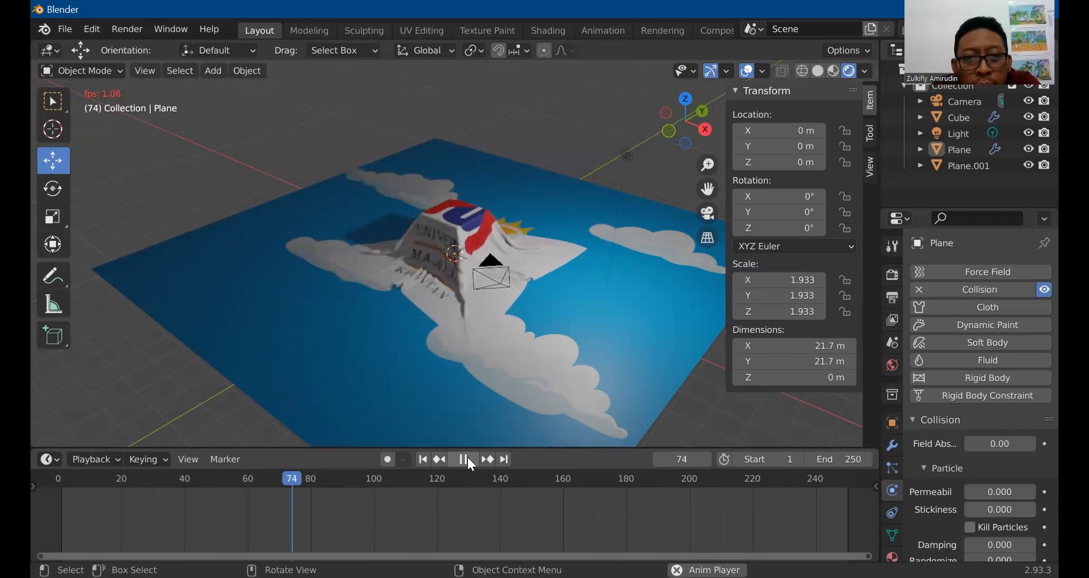
{"action": "left_click", "coordinate": [468, 458]}
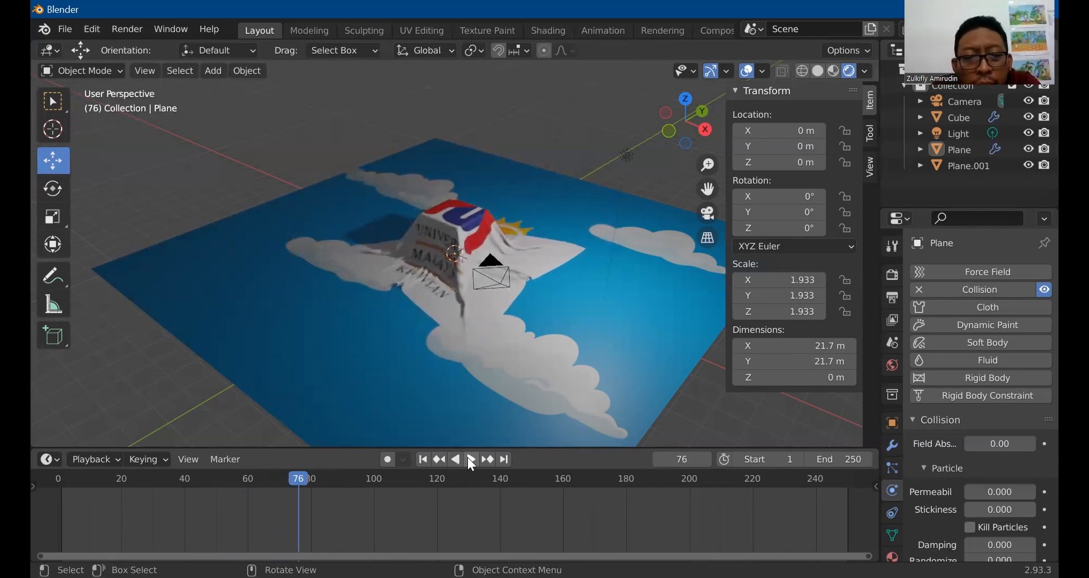